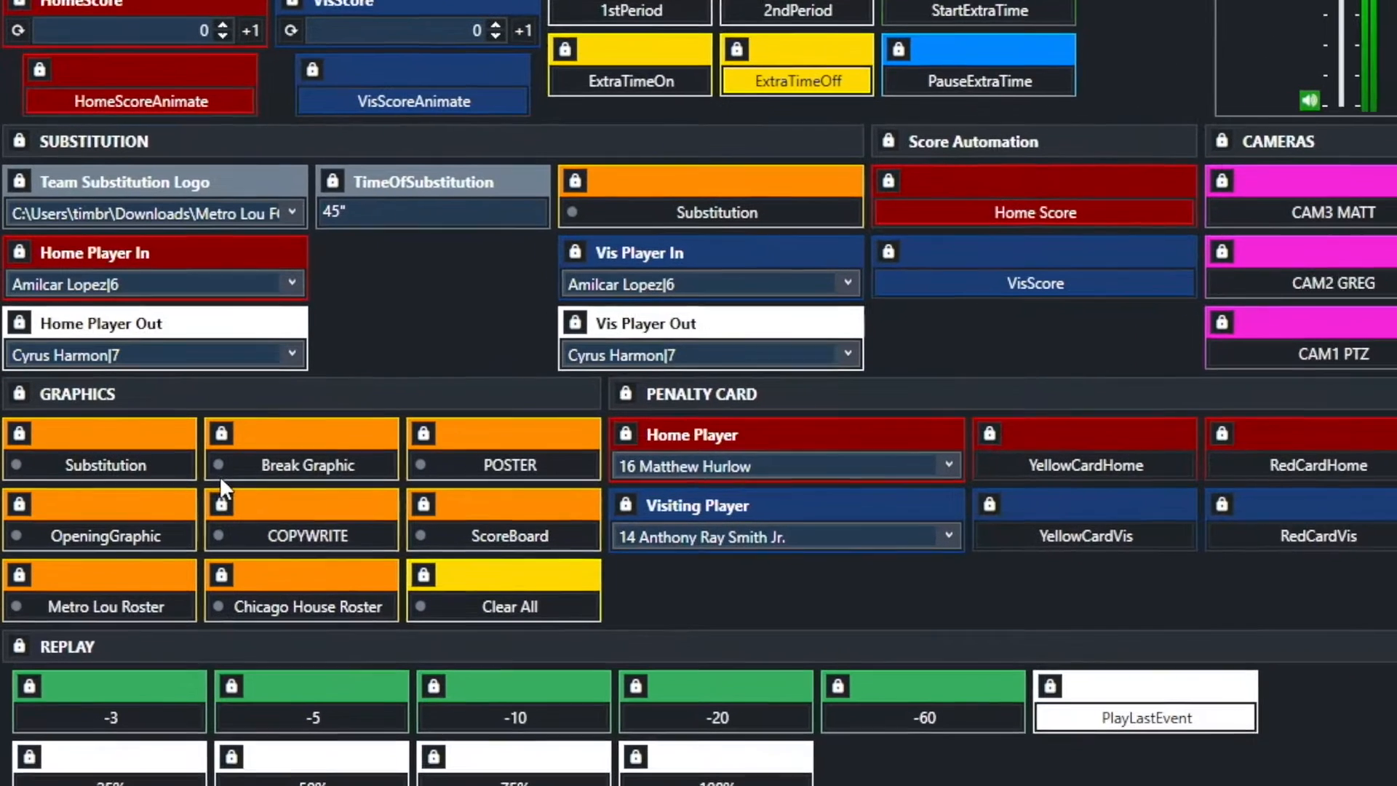
In the Graphics section's Substitution button script, select Soccer Sub.gtzip as the OverlayInputX input and accept the properties.
mouse_move(163, 435)
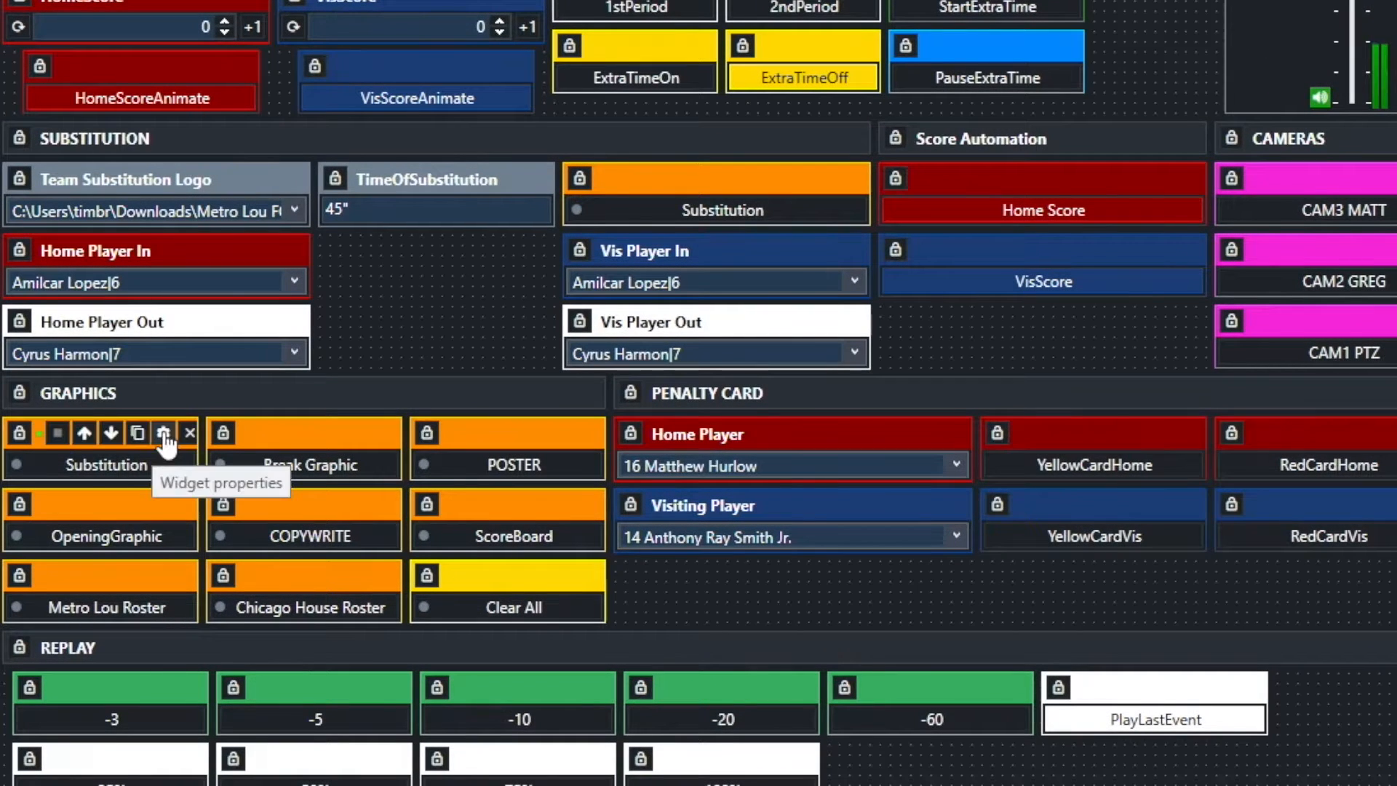
left_click(164, 434)
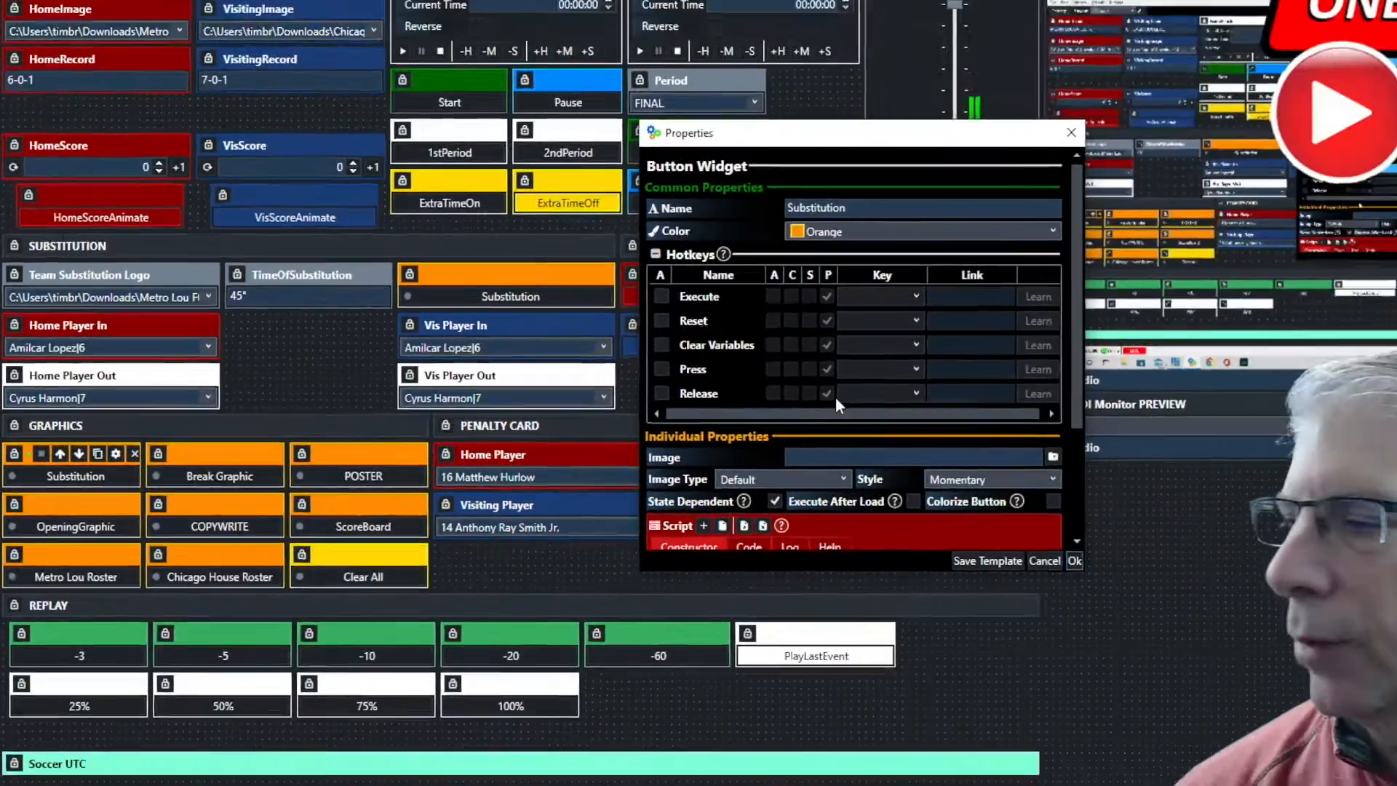
scroll(726, 326, "down", 3)
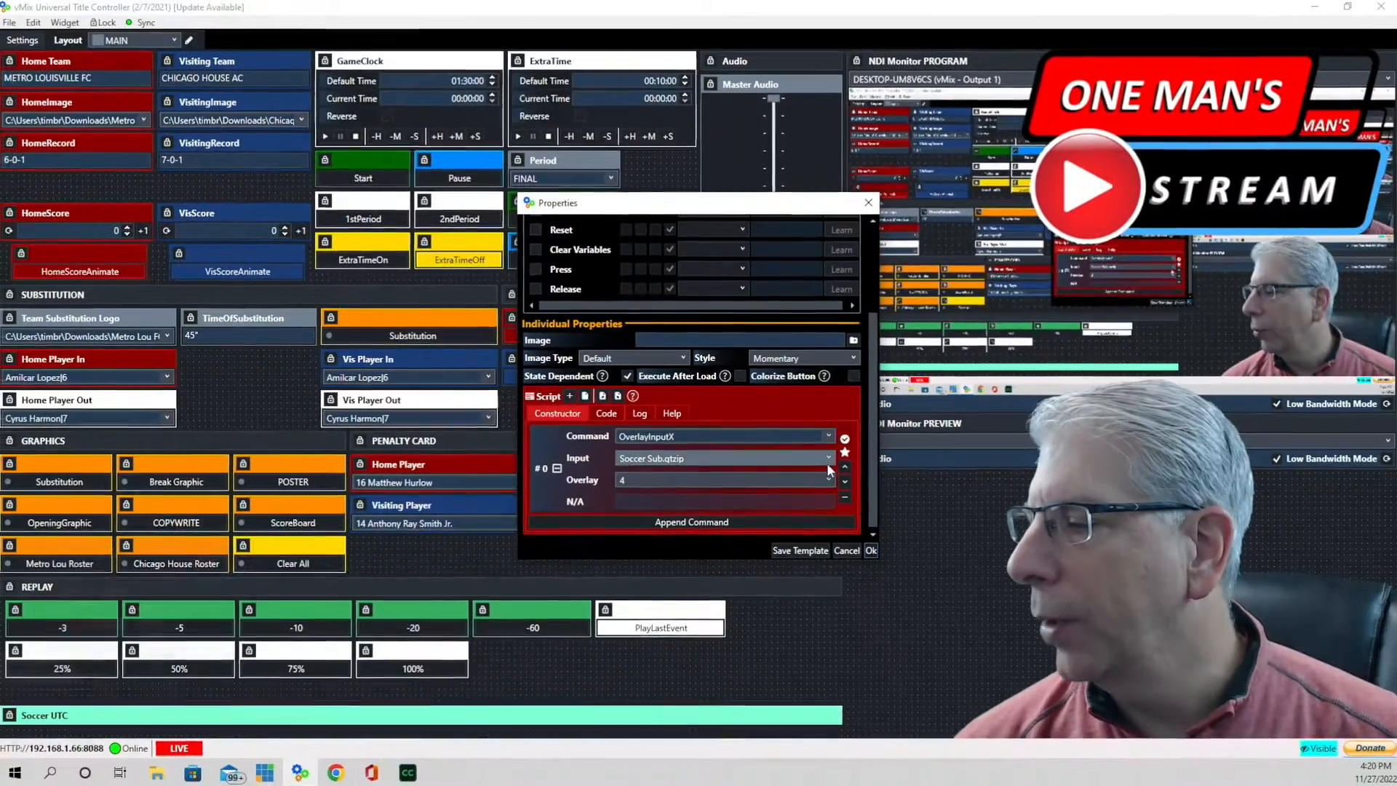
left_click(827, 456)
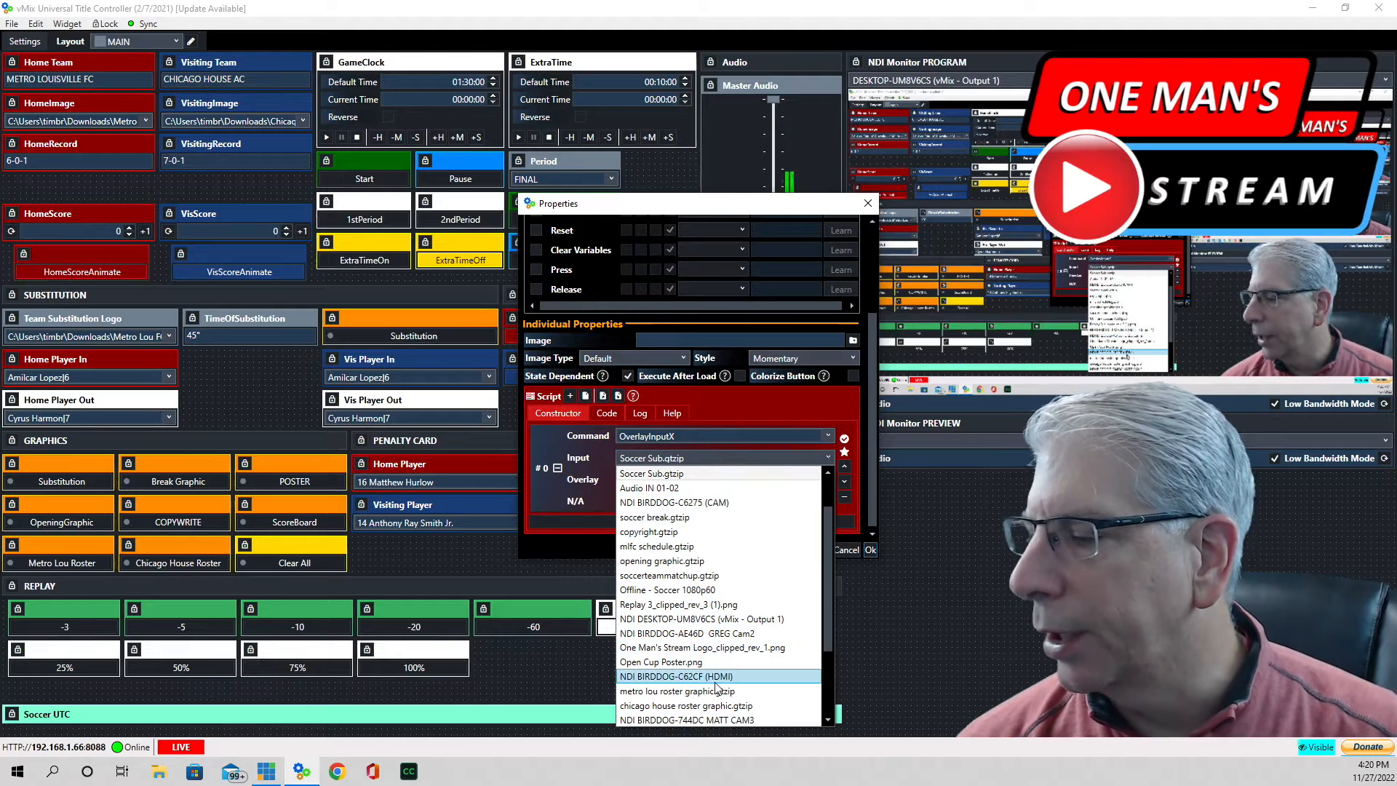
scroll(717, 688, "up", 1)
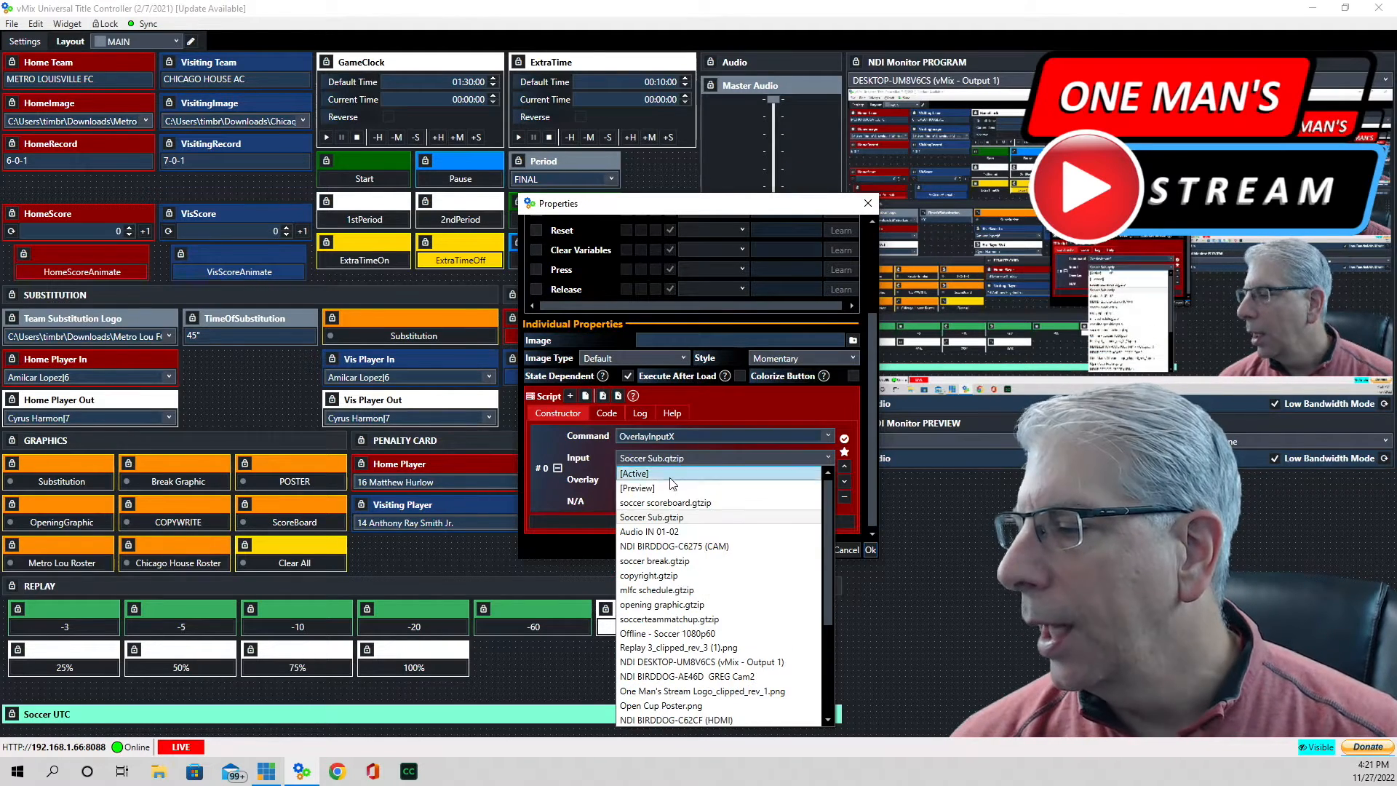
left_click(665, 518)
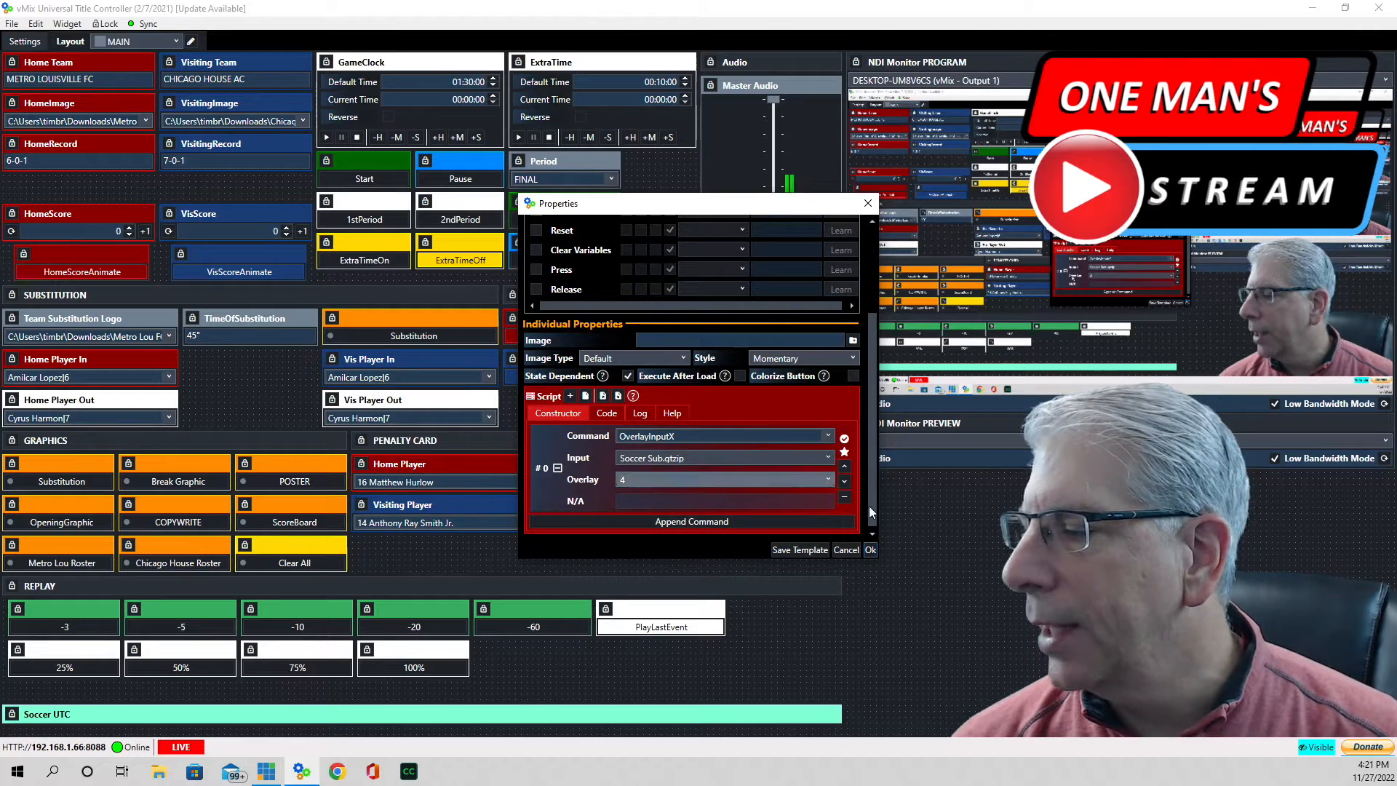
left_click(870, 549)
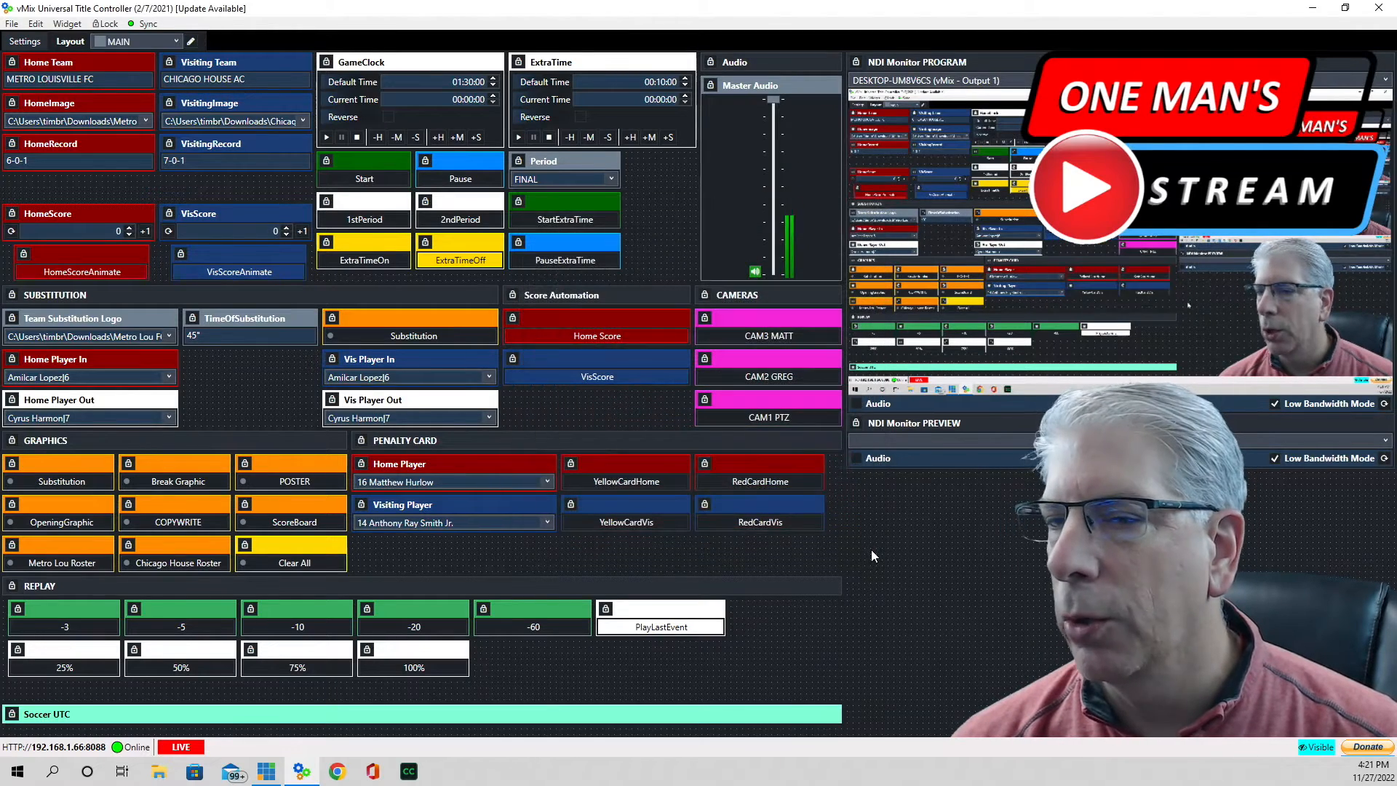
Trigger the Substitution graphic and accept the Home Player In list widget's properties.
left_click(59, 483)
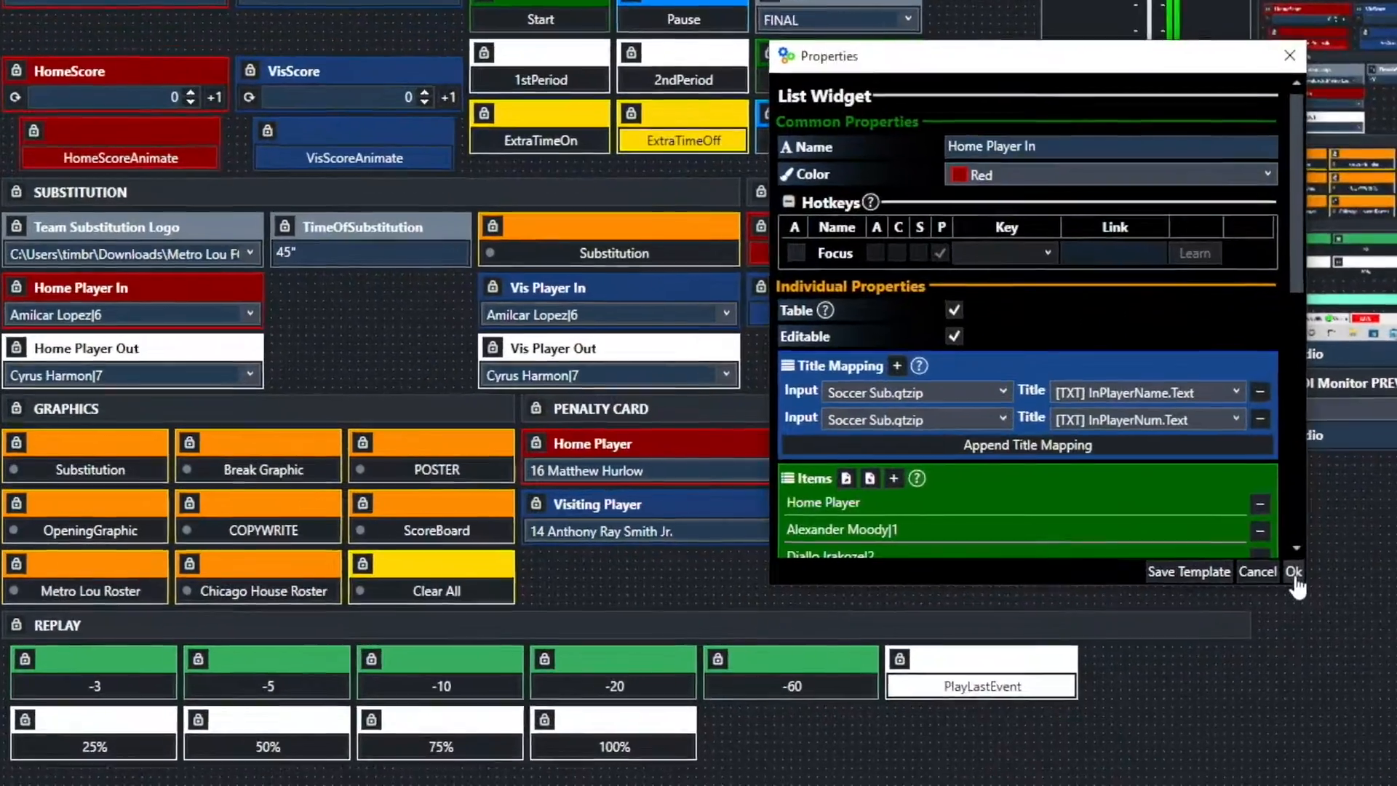
left_click(972, 555)
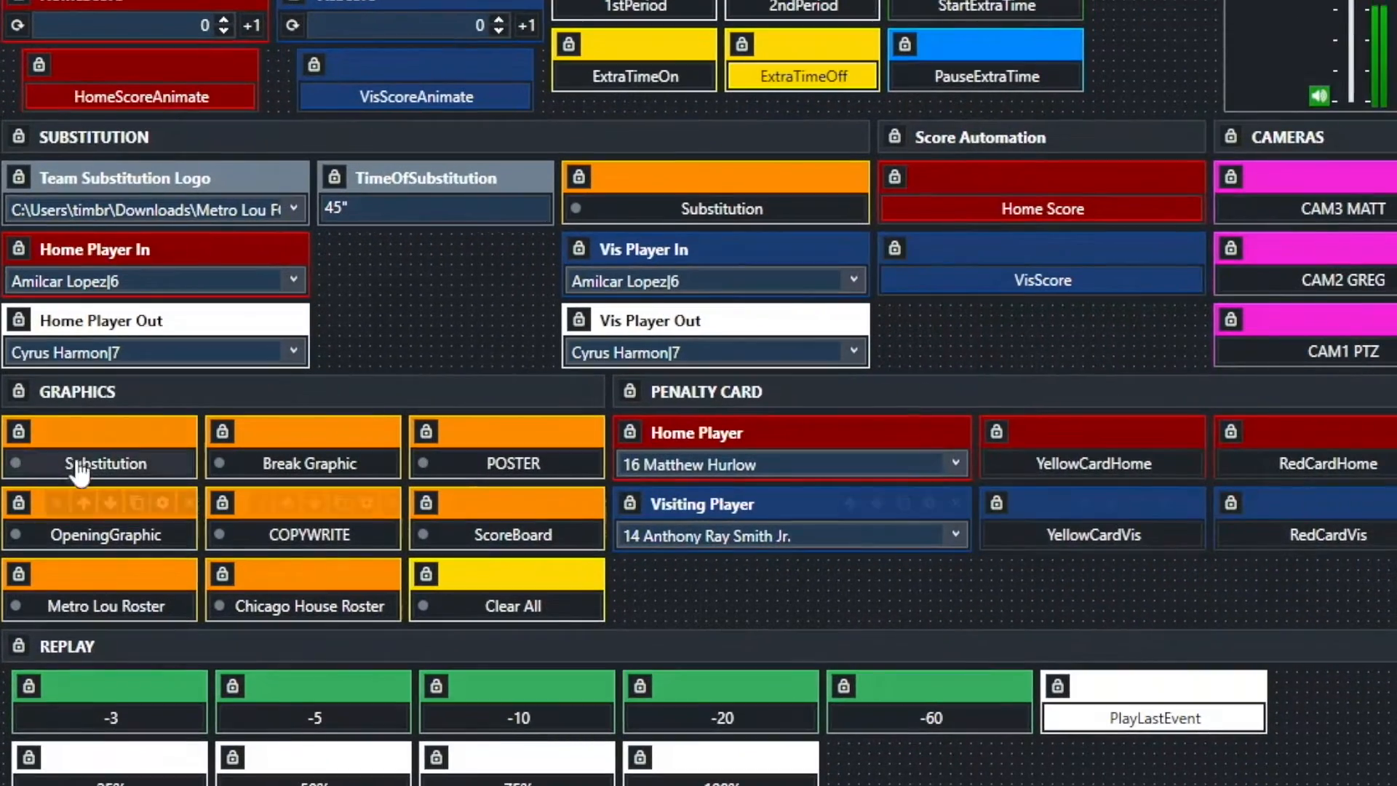
Reopen the Graphics Substitution button's properties, check the available inputs, reselect Soccer Sub.gtzip for the overlay command and accept.
left_click(163, 431)
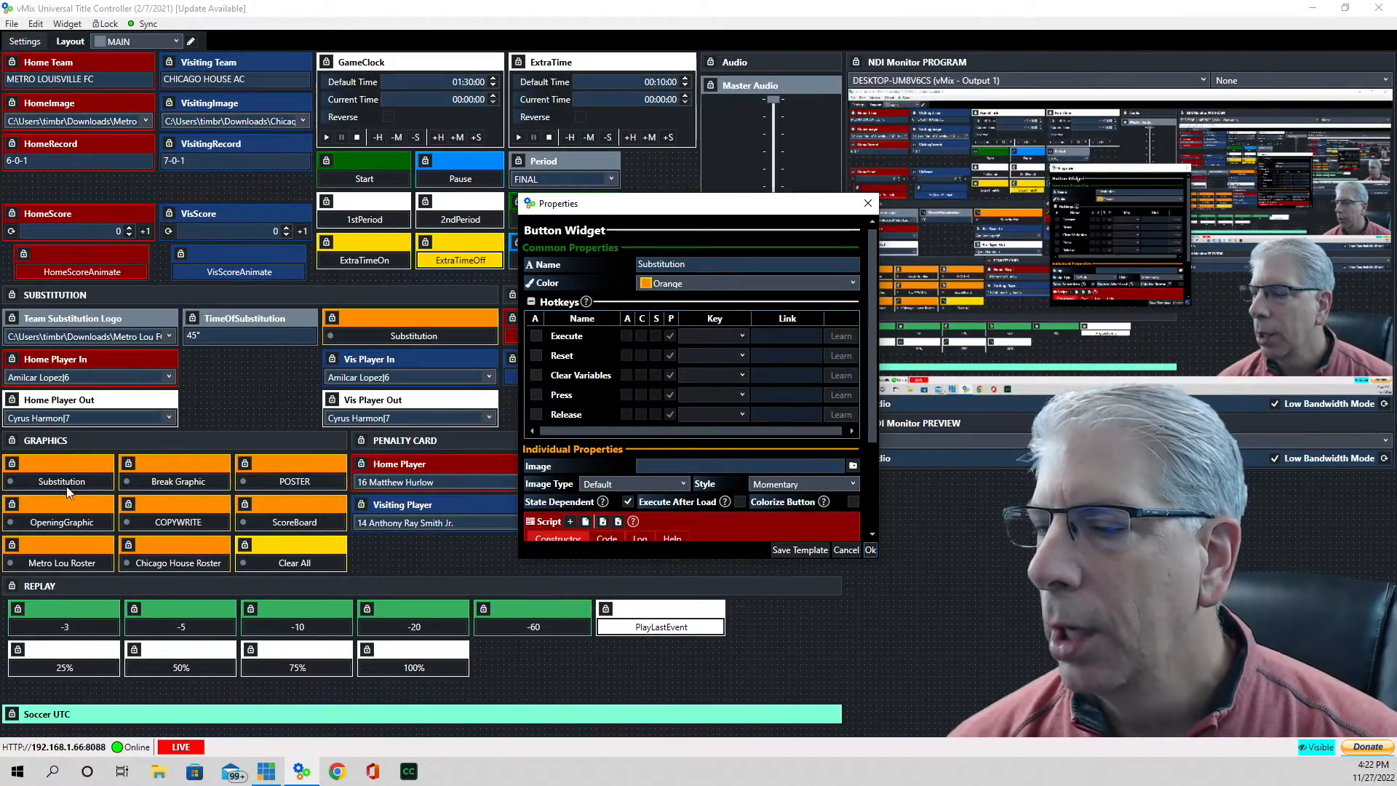
scroll(743, 447, "down", 3)
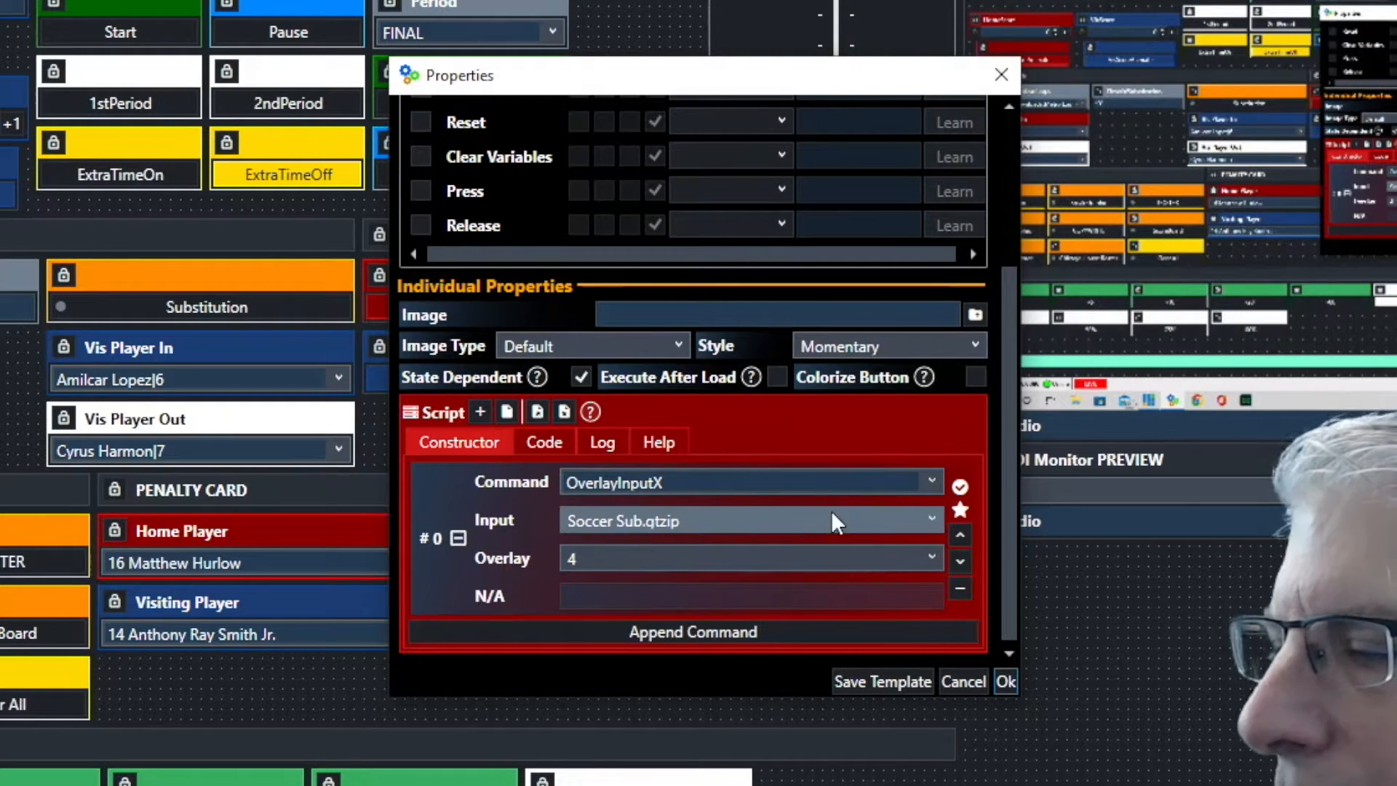
left_click(932, 518)
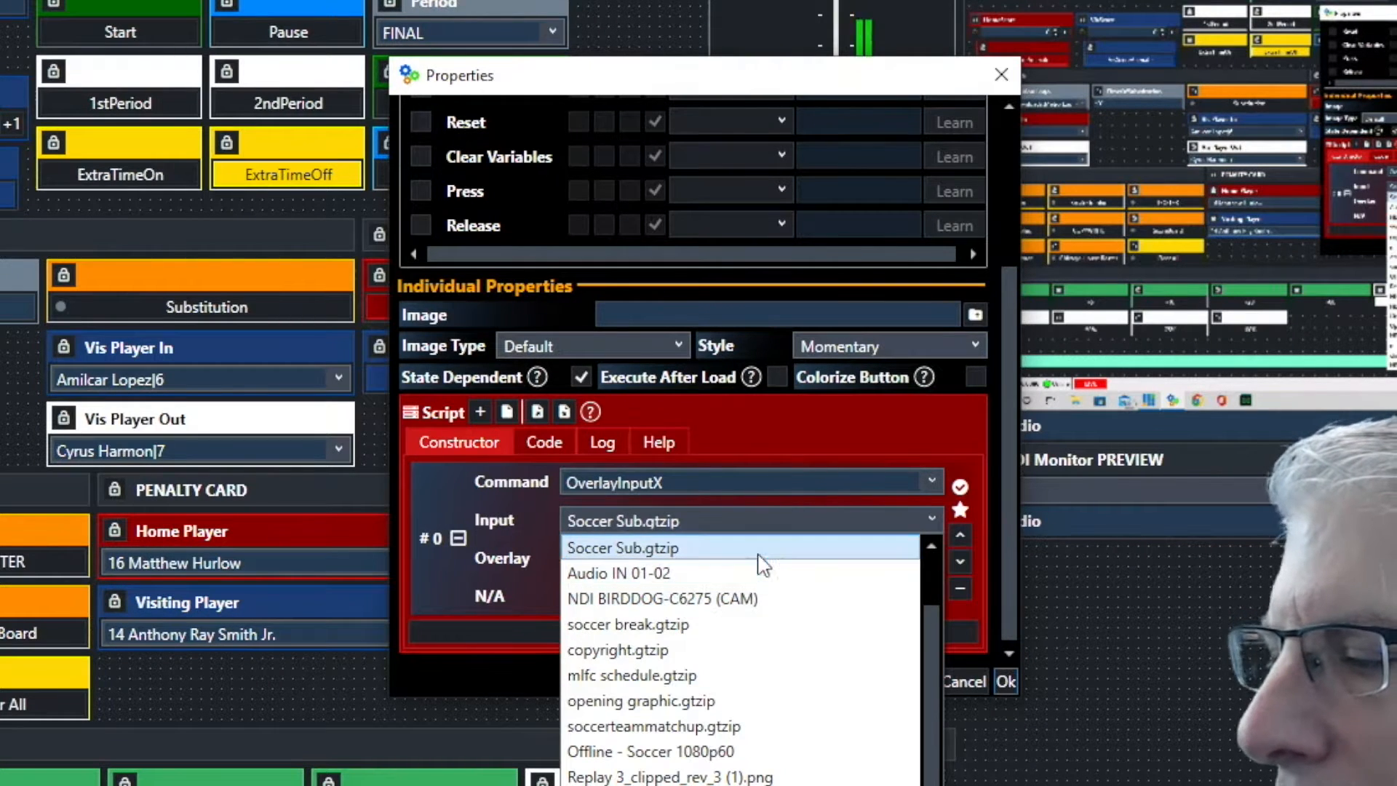
scroll(740, 659, "down", 3)
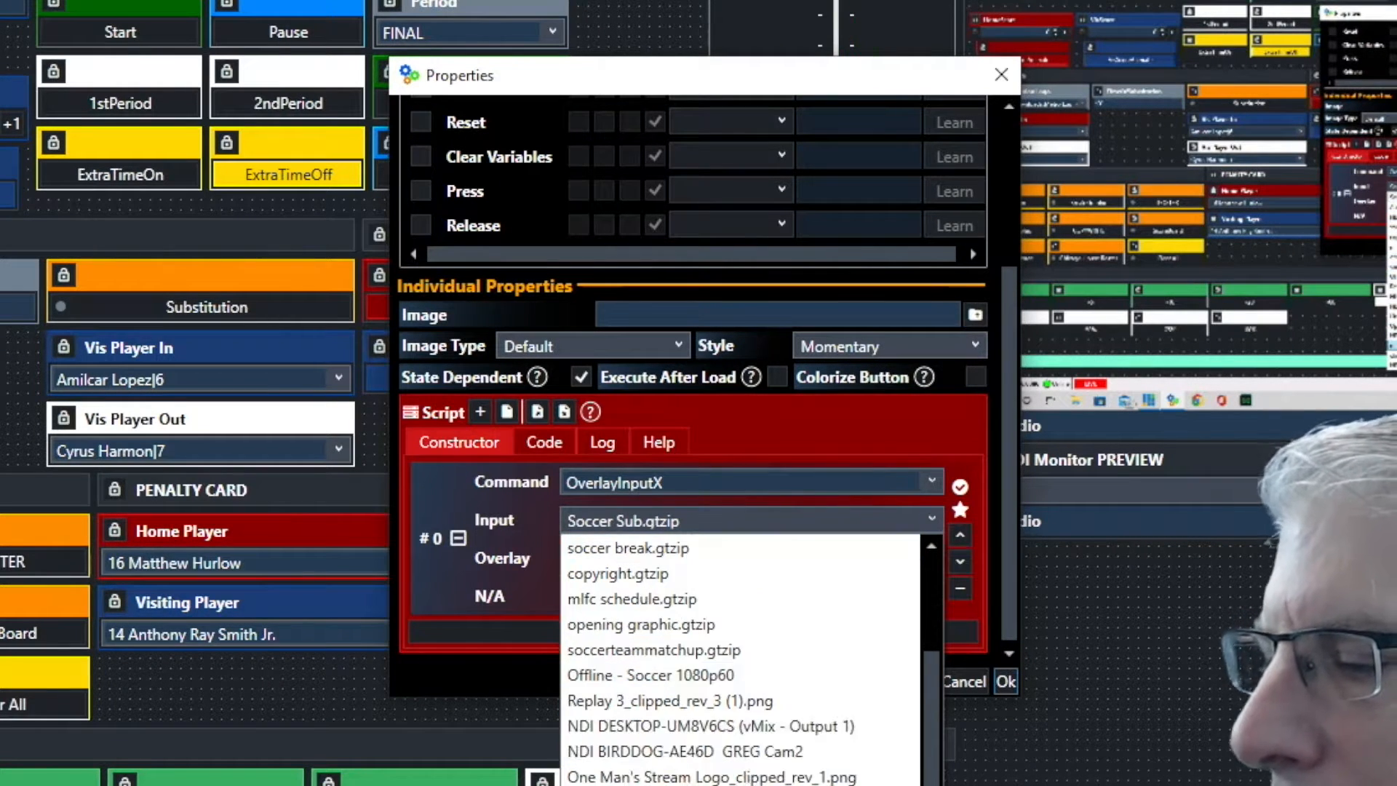
scroll(740, 658, "up", 3)
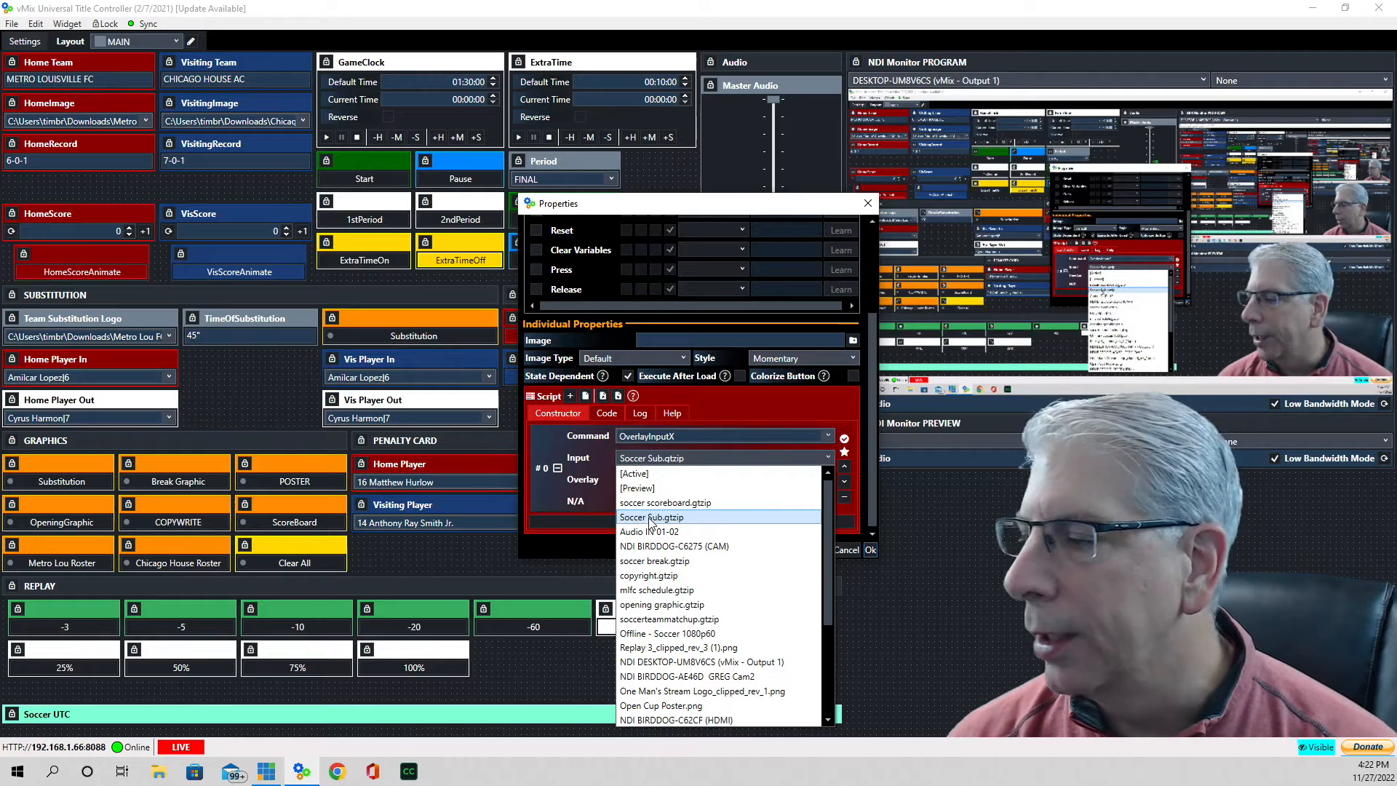
left_click(650, 521)
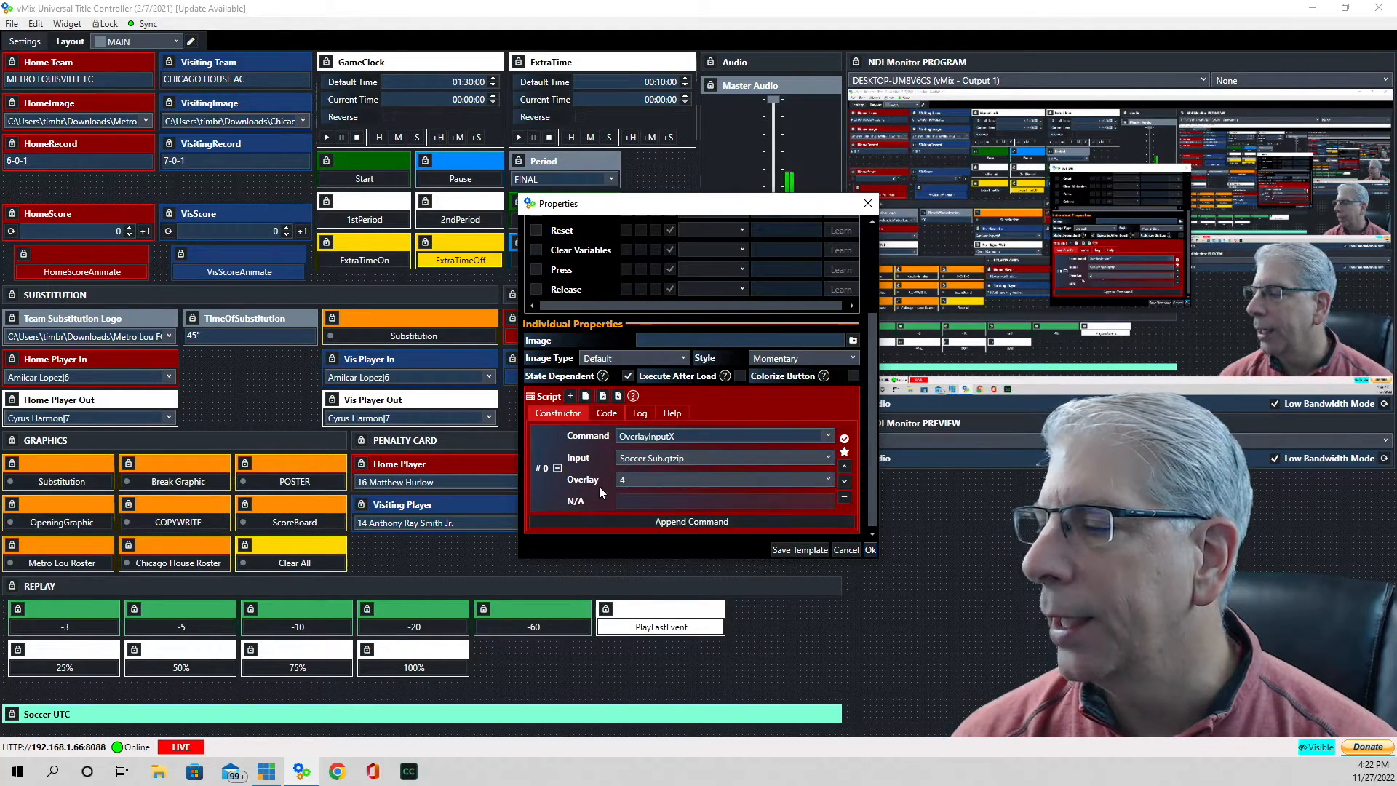
left_click(870, 549)
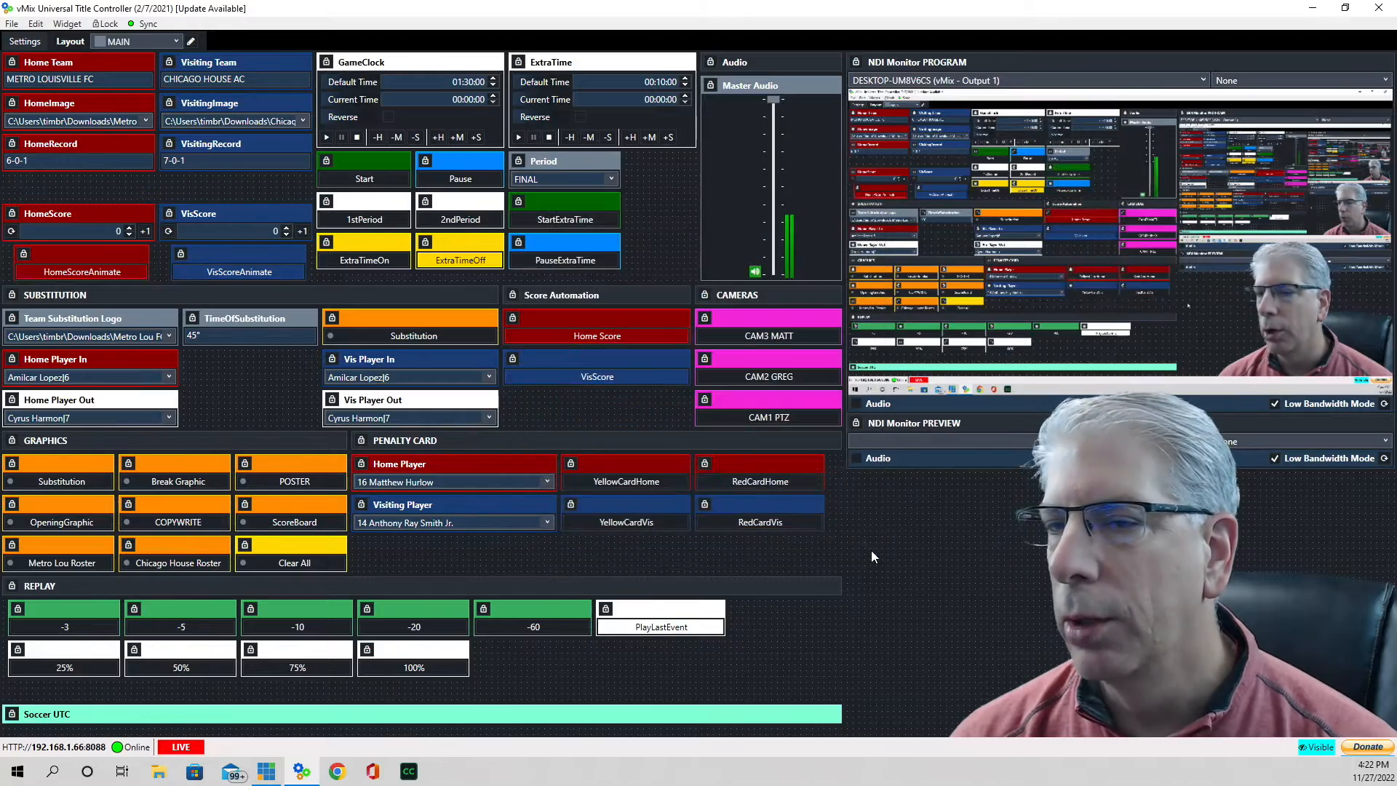
Test the Graphics Substitution button by bringing the substitute overlay on air and taking it off again.
left_click(66, 482)
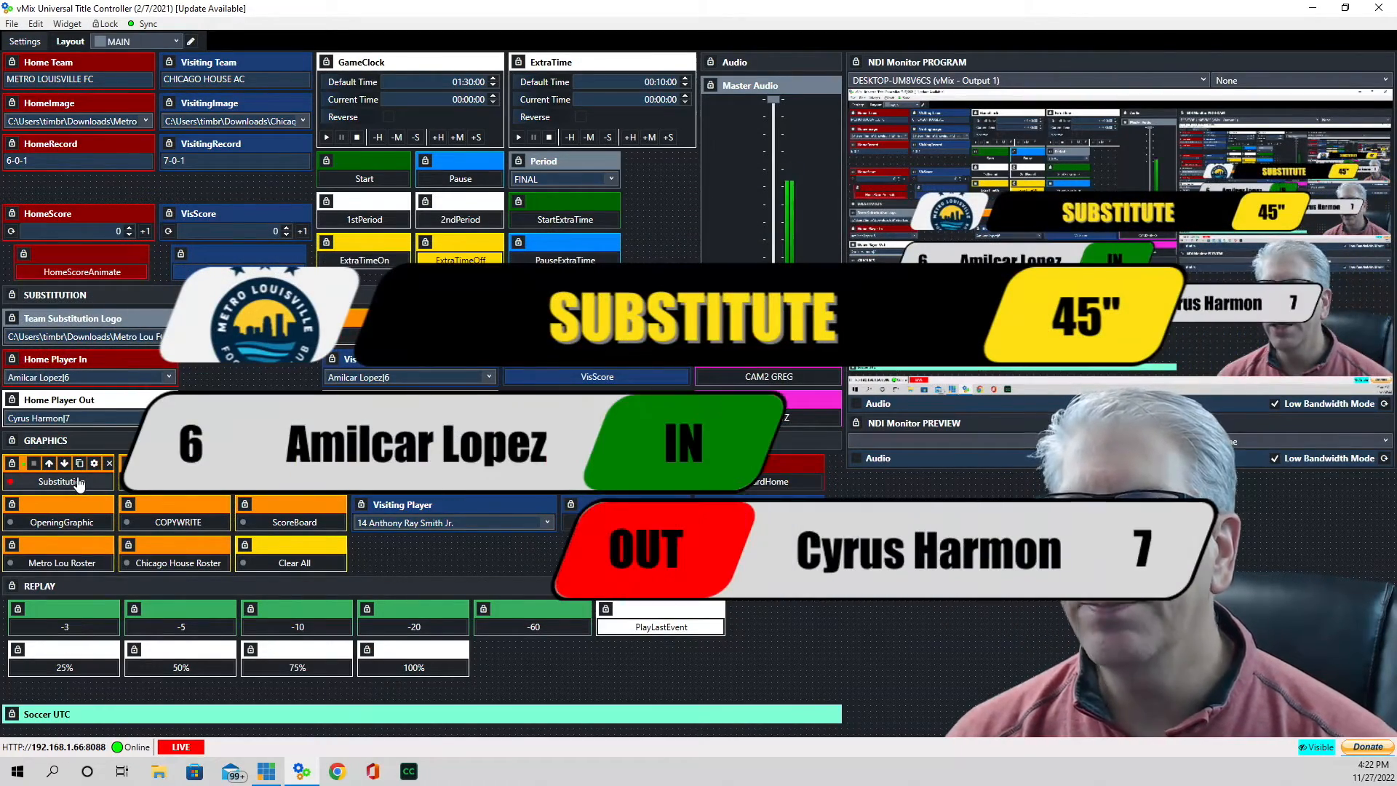
left_click(65, 481)
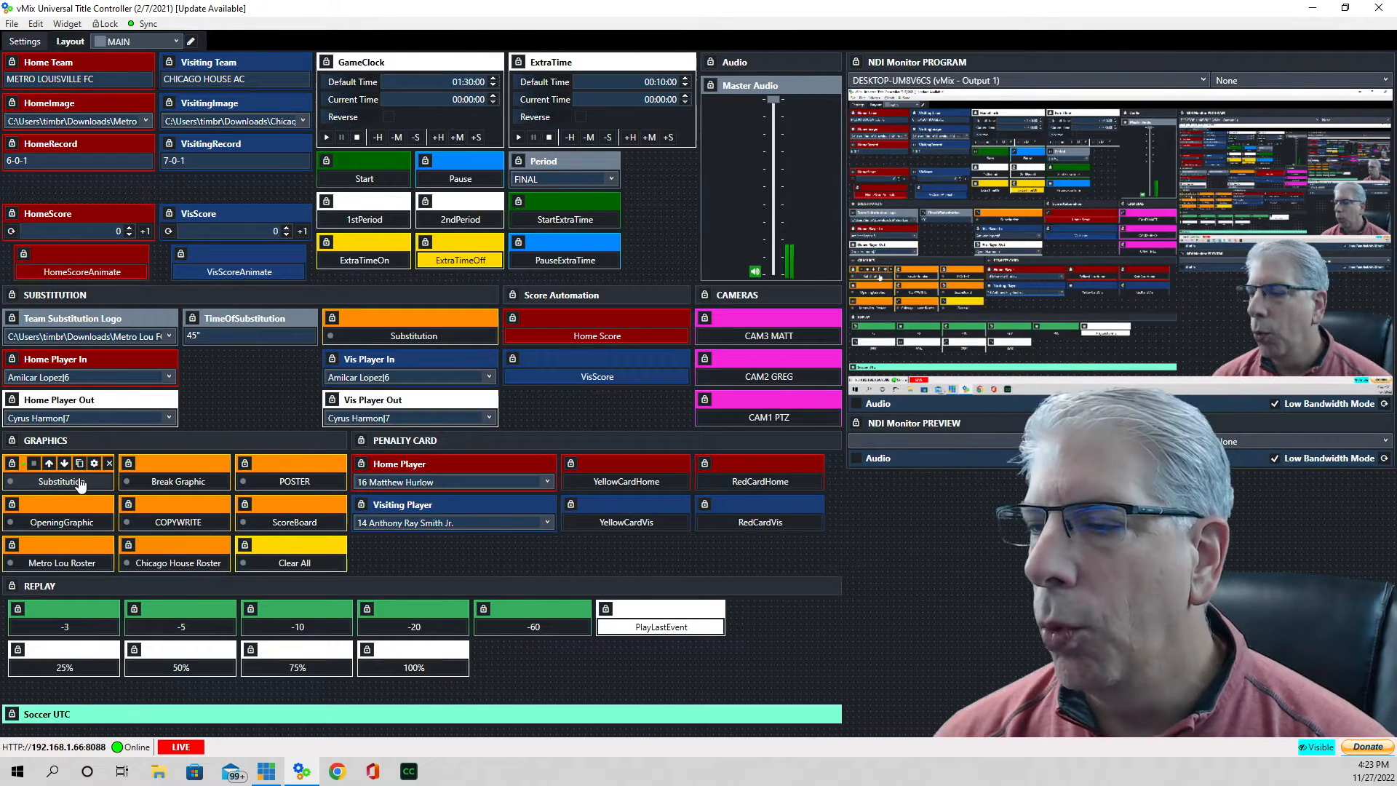
Examine the Home Player In list widget's title mappings and its bar-delimited player name and number items.
left_click(153, 358)
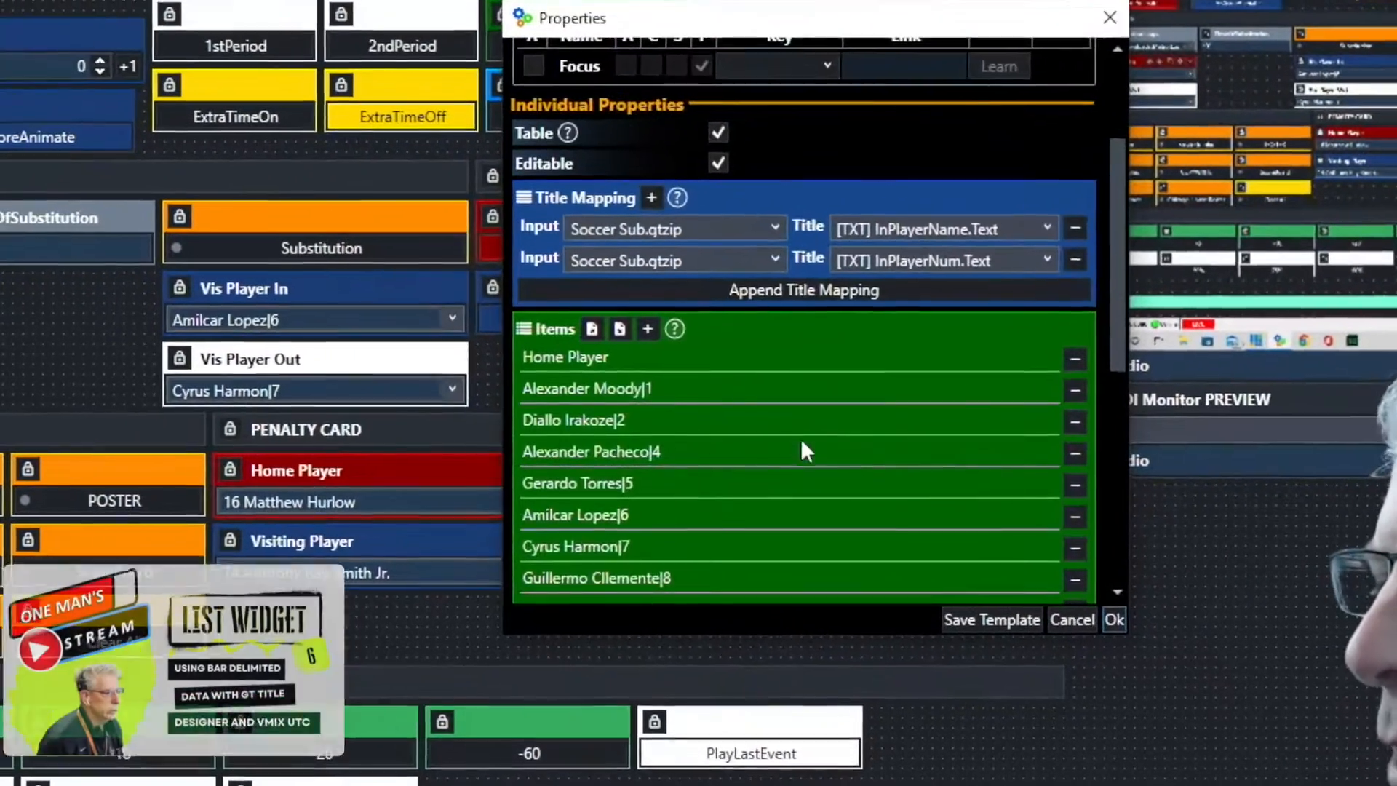
scroll(800, 451, "down", 1)
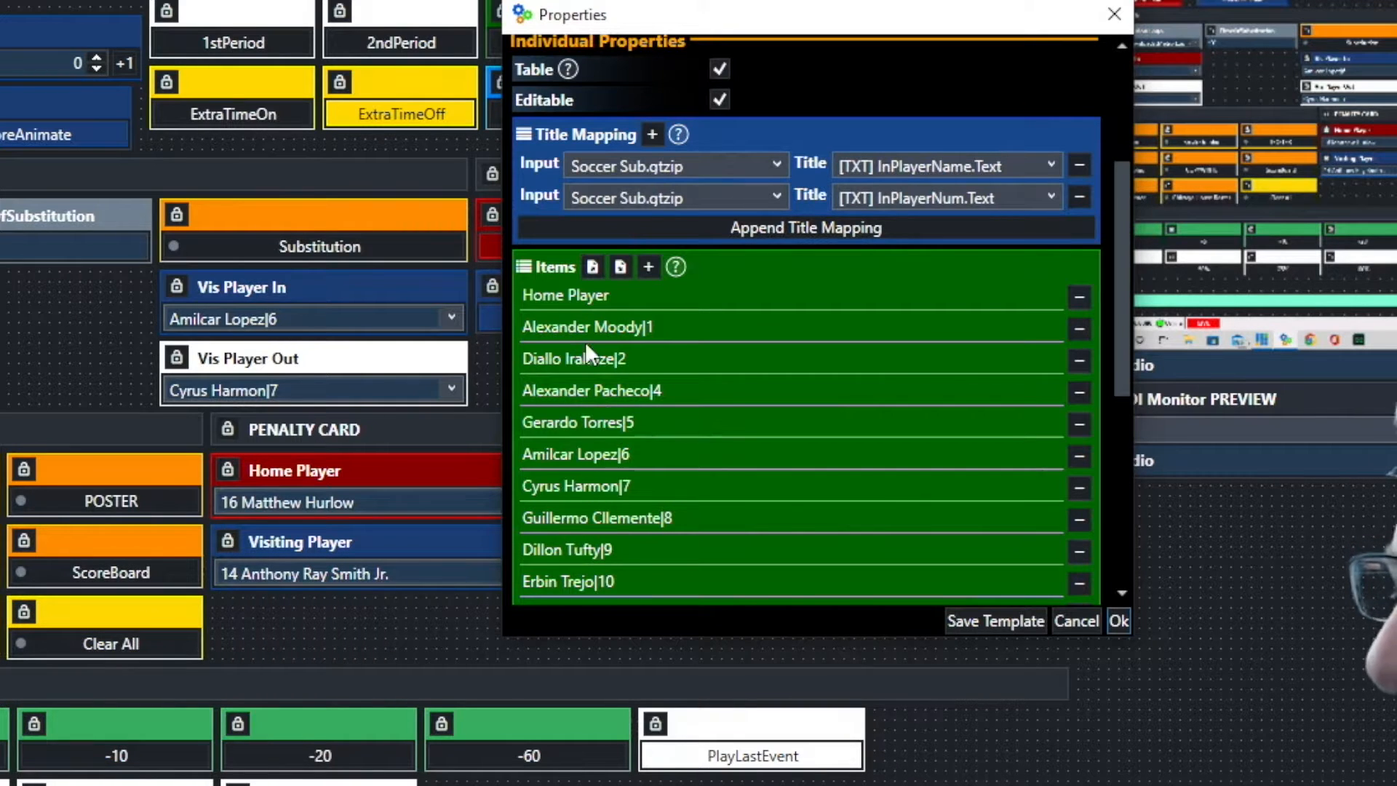
scroll(582, 542, "down", 5)
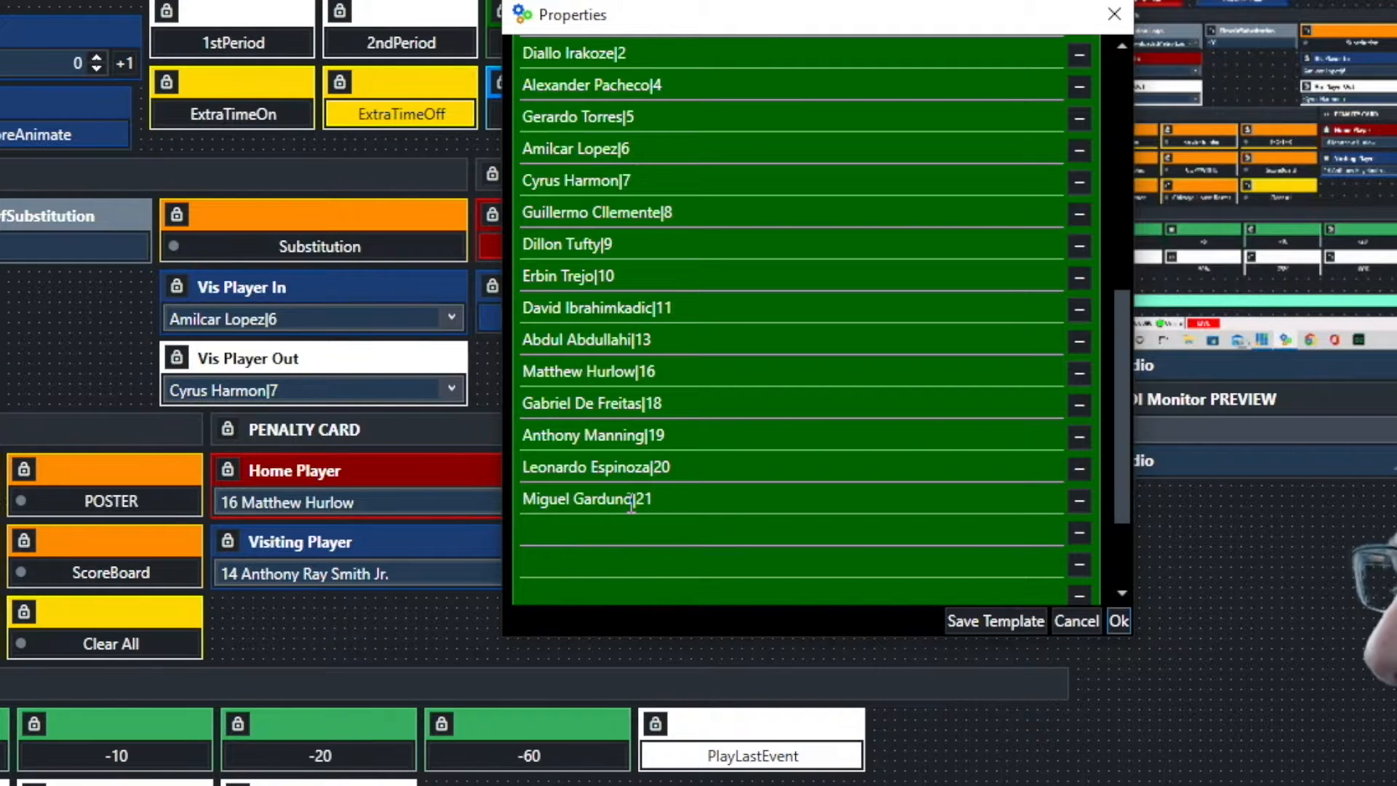
scroll(683, 512, "up", 6)
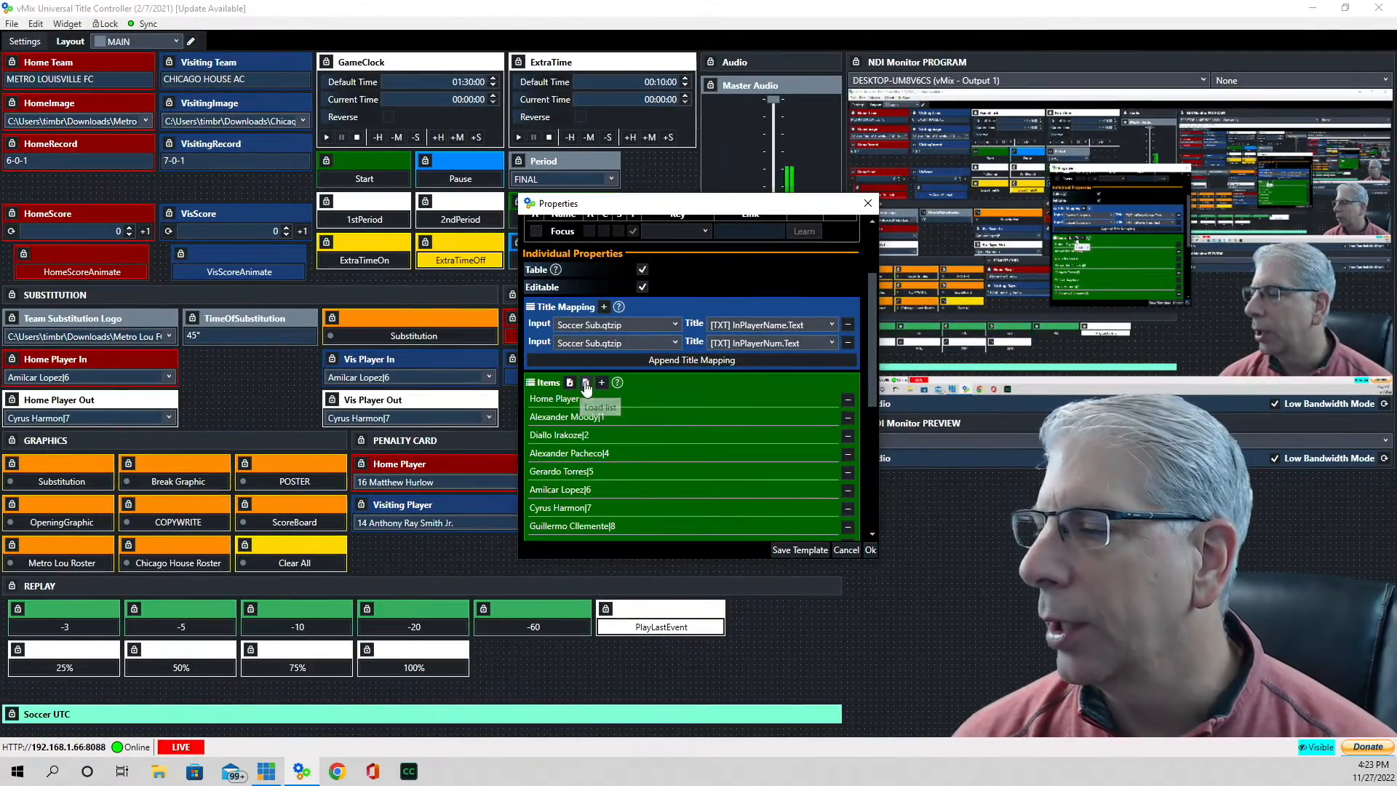
Browse the Soccer vMix MLFC folder for roster text files that can be loaded into the Home Player In list.
left_click(585, 384)
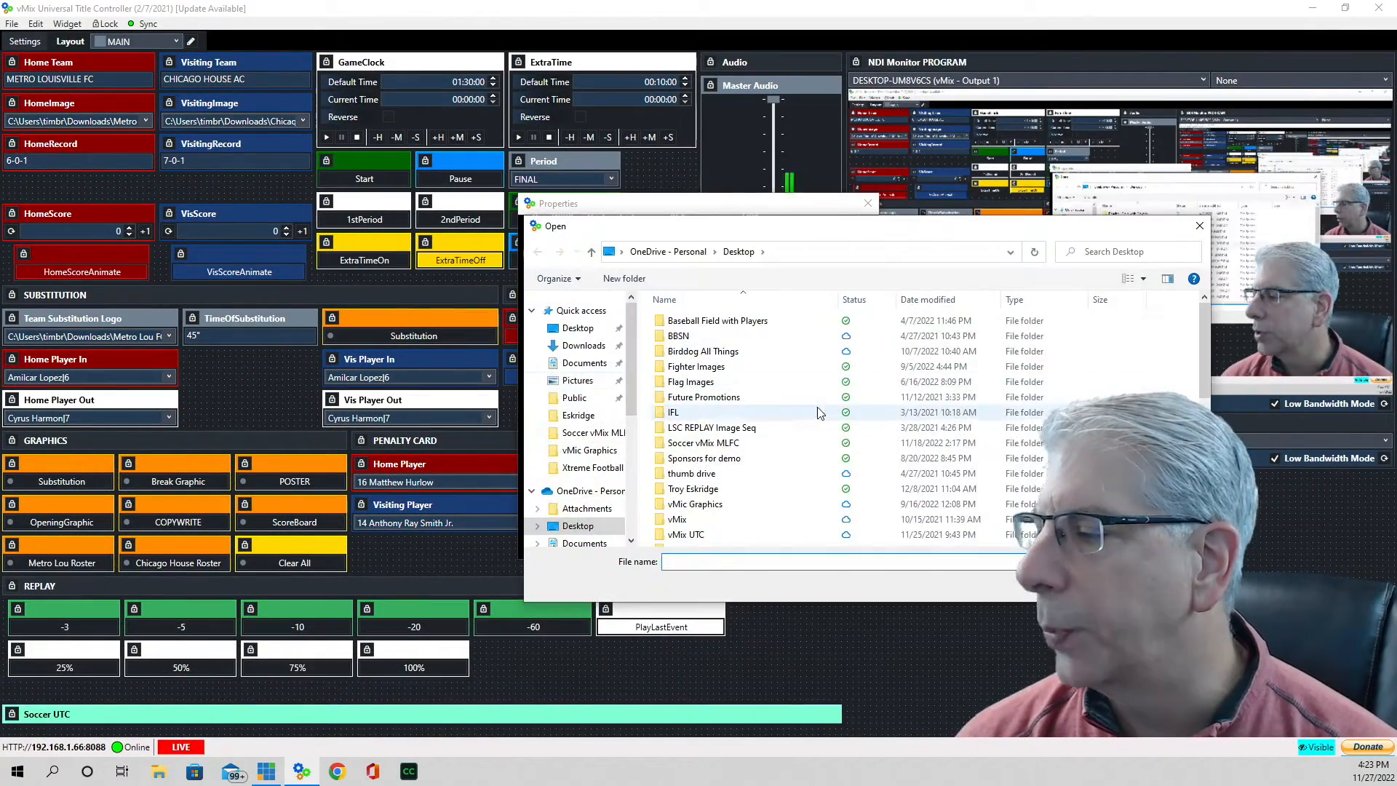
double_click(818, 412)
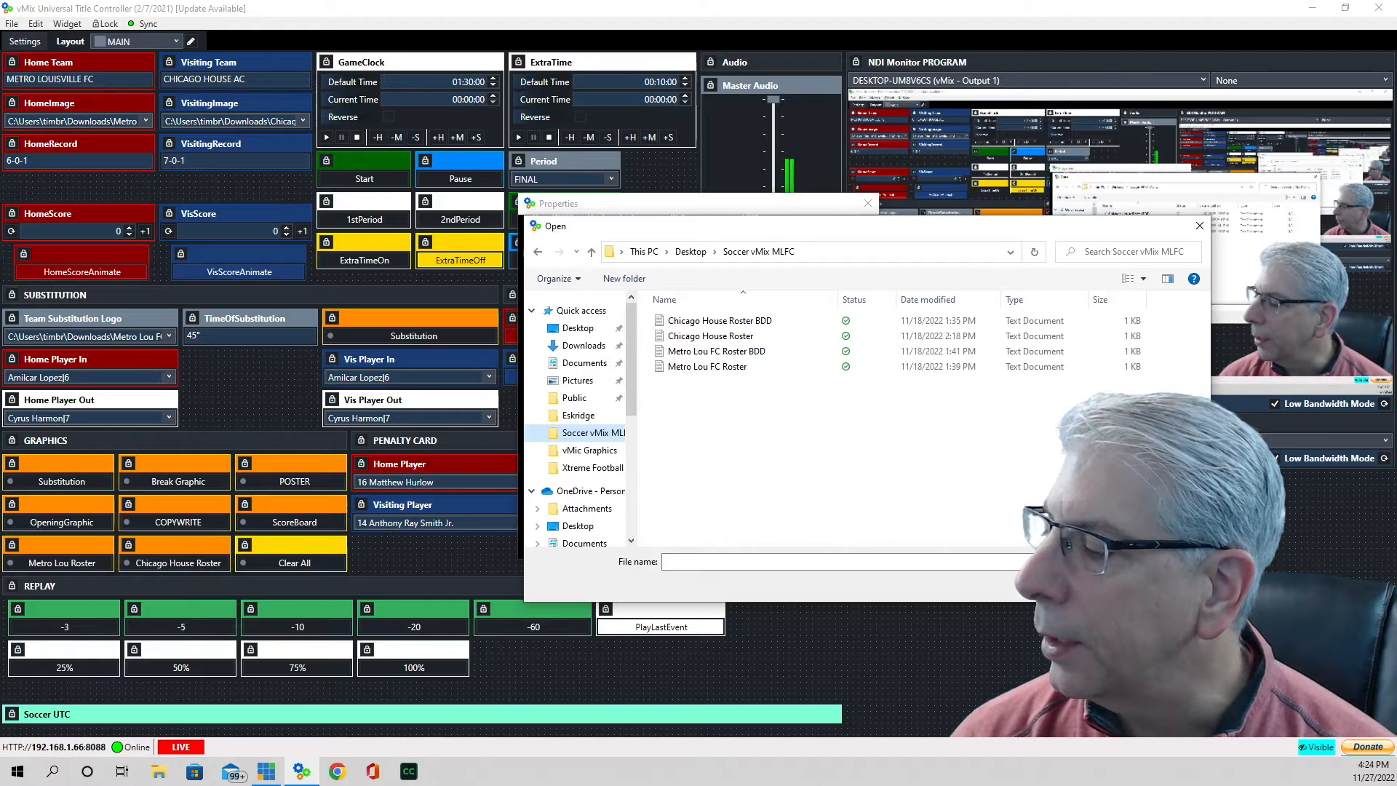
key("Escape")
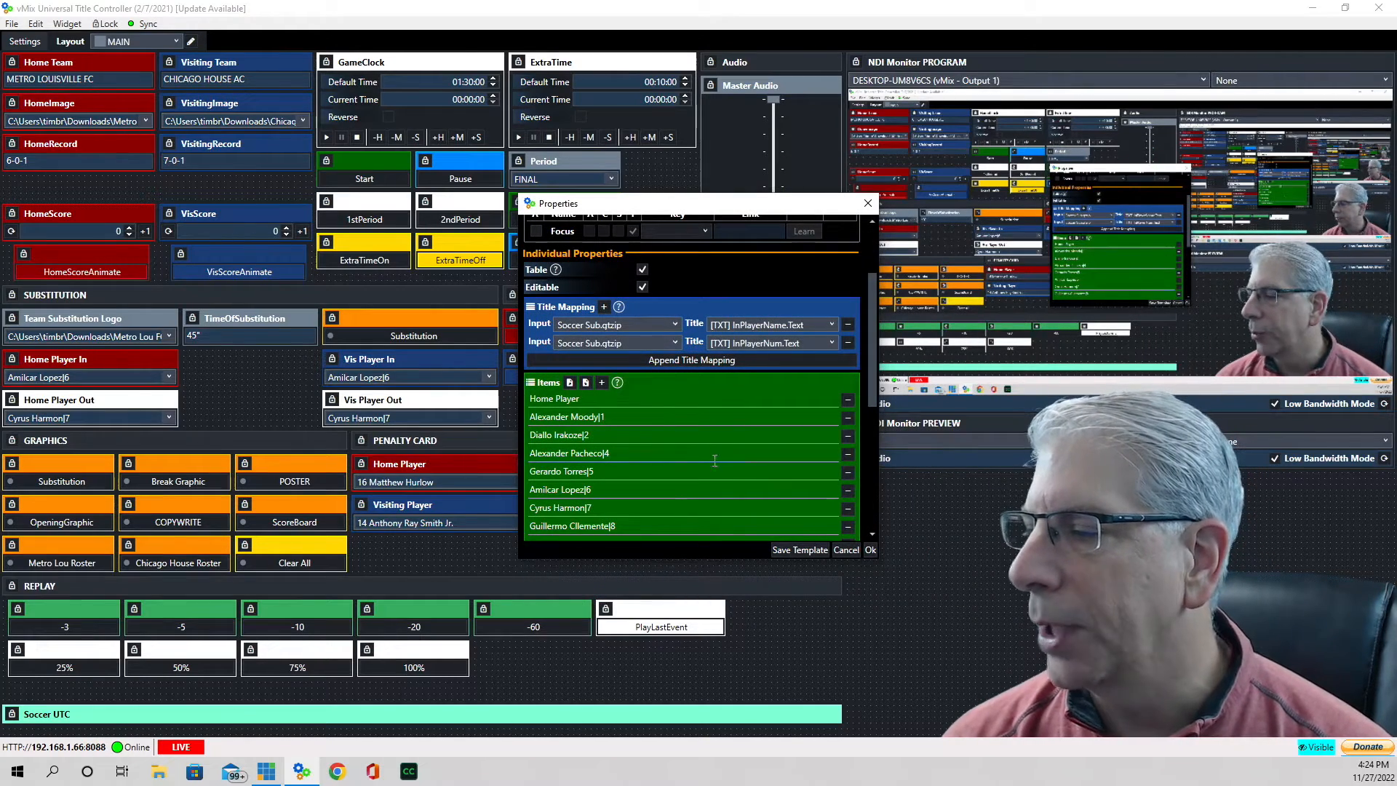
Review the full Home Player In item list and the option for adding list items.
scroll(631, 457, "down", 4)
scroll(618, 364, "up", 1)
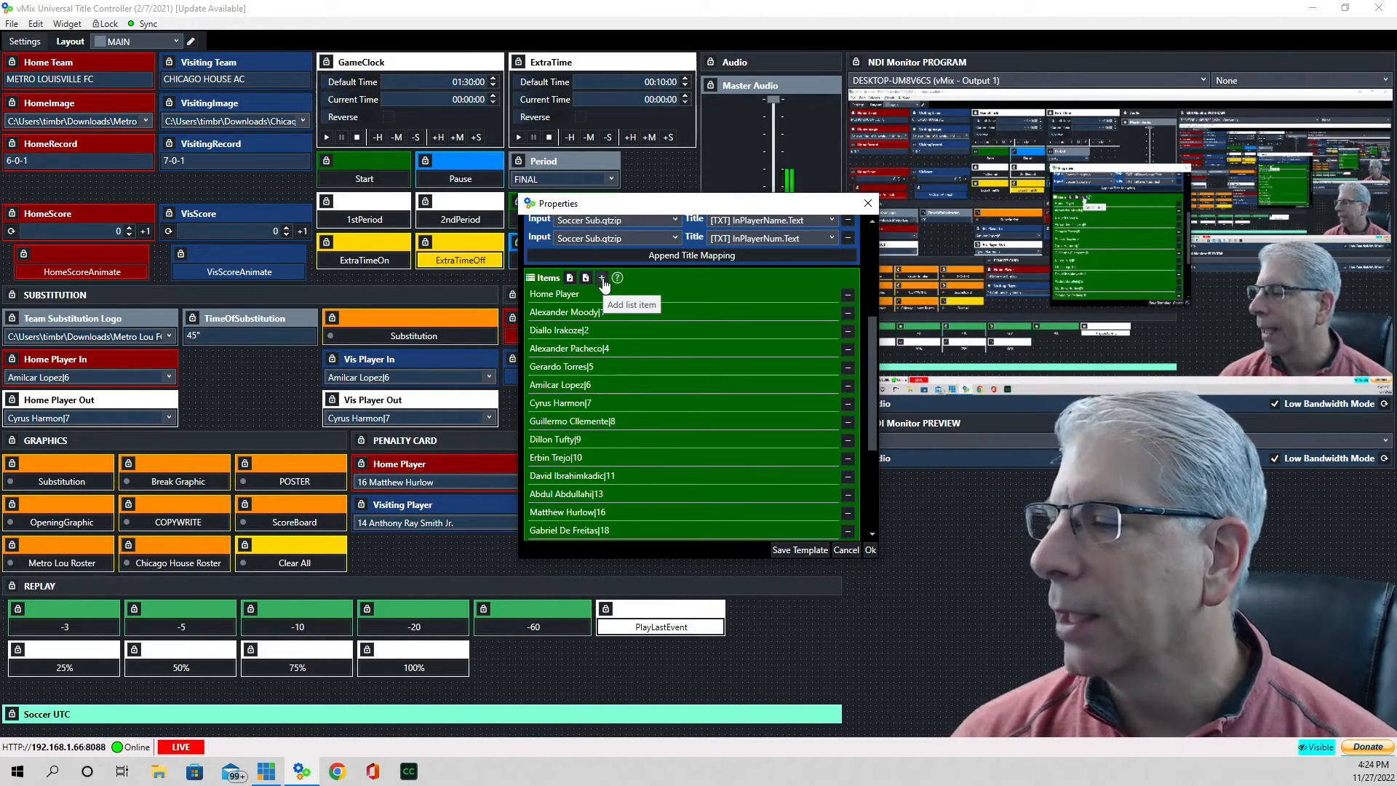
scroll(617, 389, "down", 5)
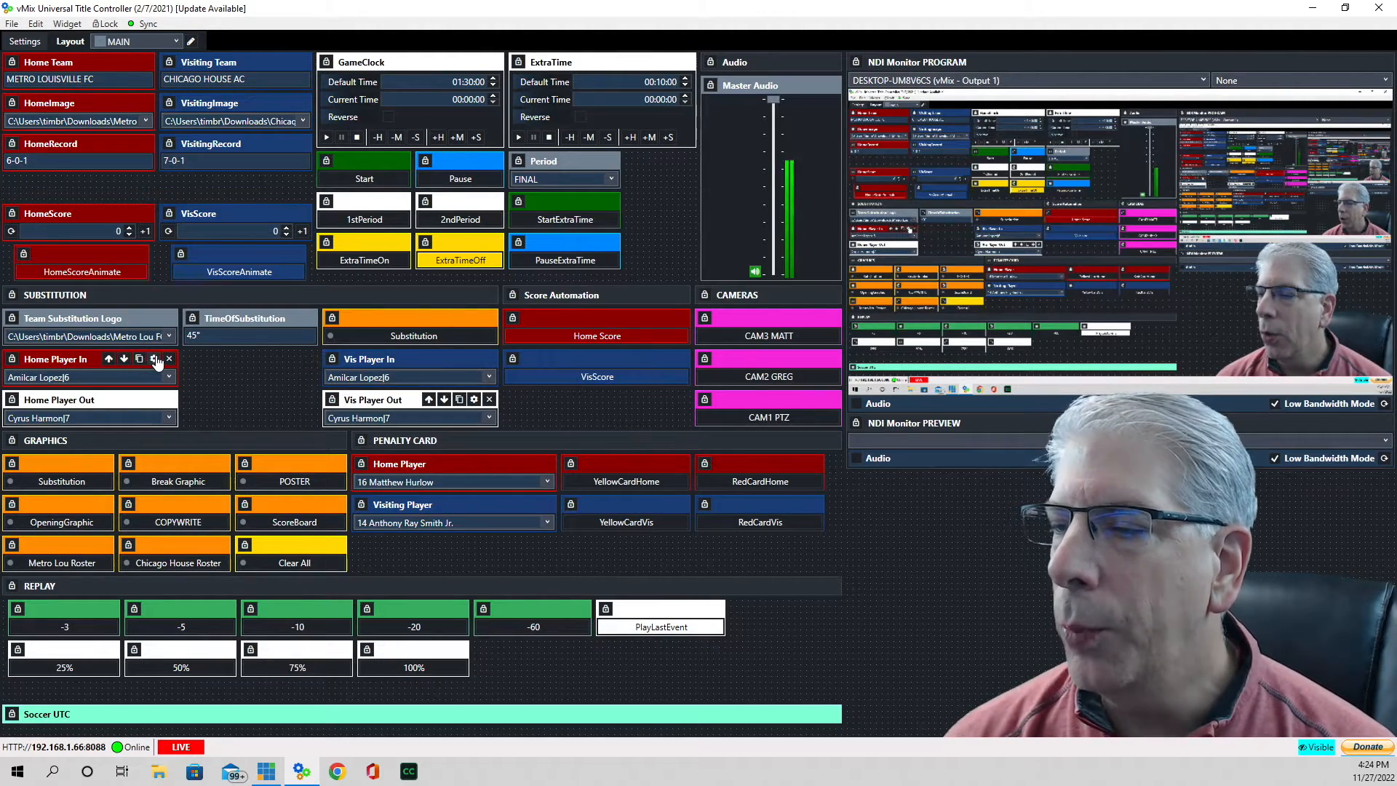
left_click(154, 359)
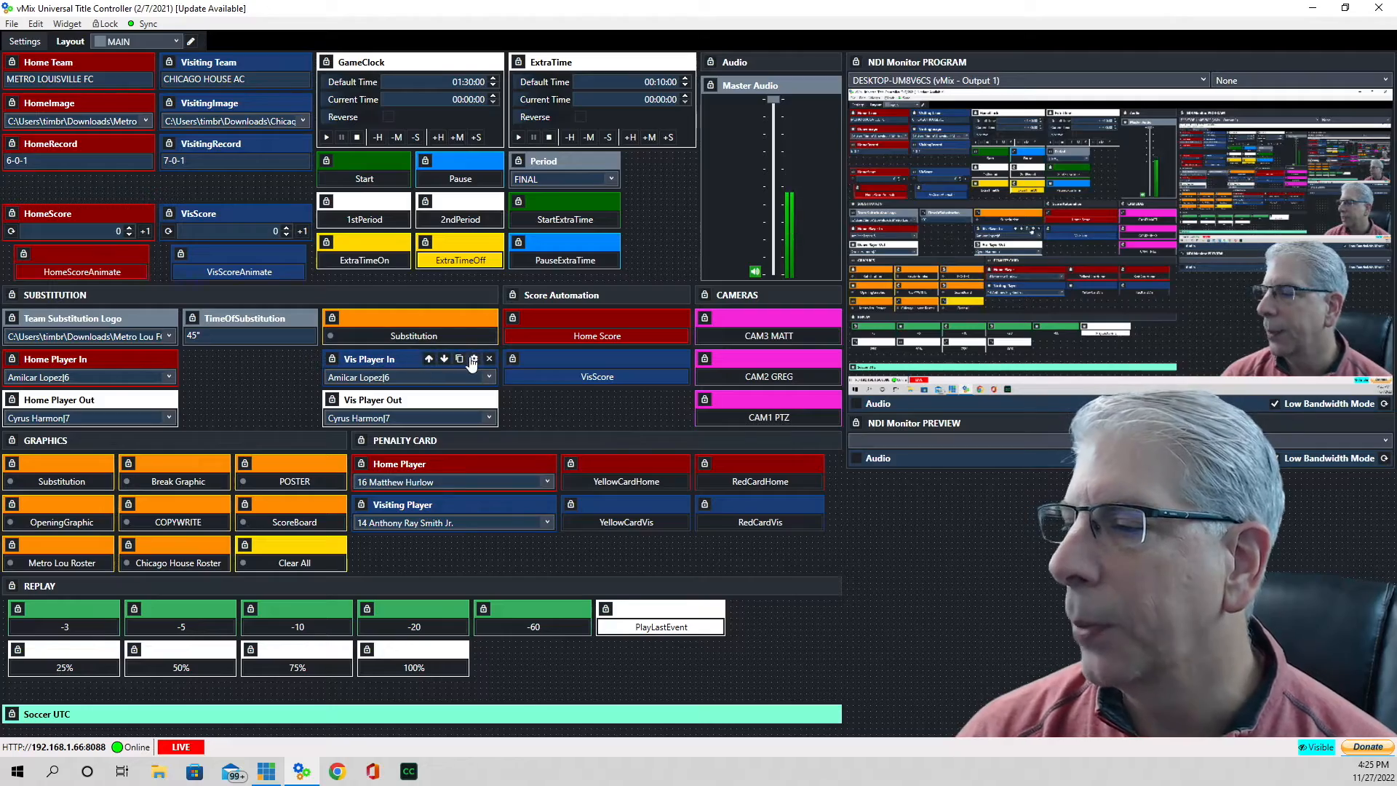
Examine the Vis Player In list widget's Soccer Sub.gtzip title mappings and visiting roster items.
left_click(474, 358)
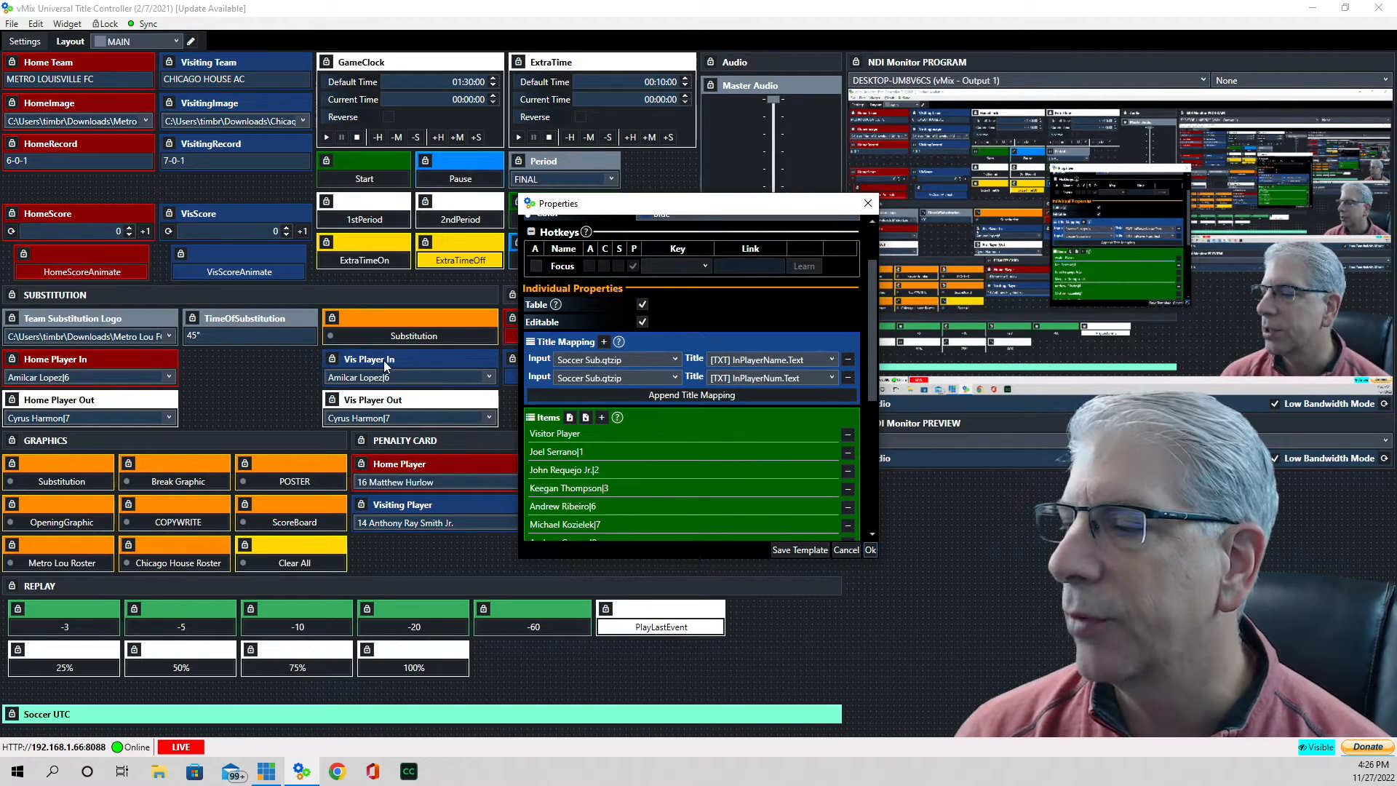
scroll(660, 467, "down", 3)
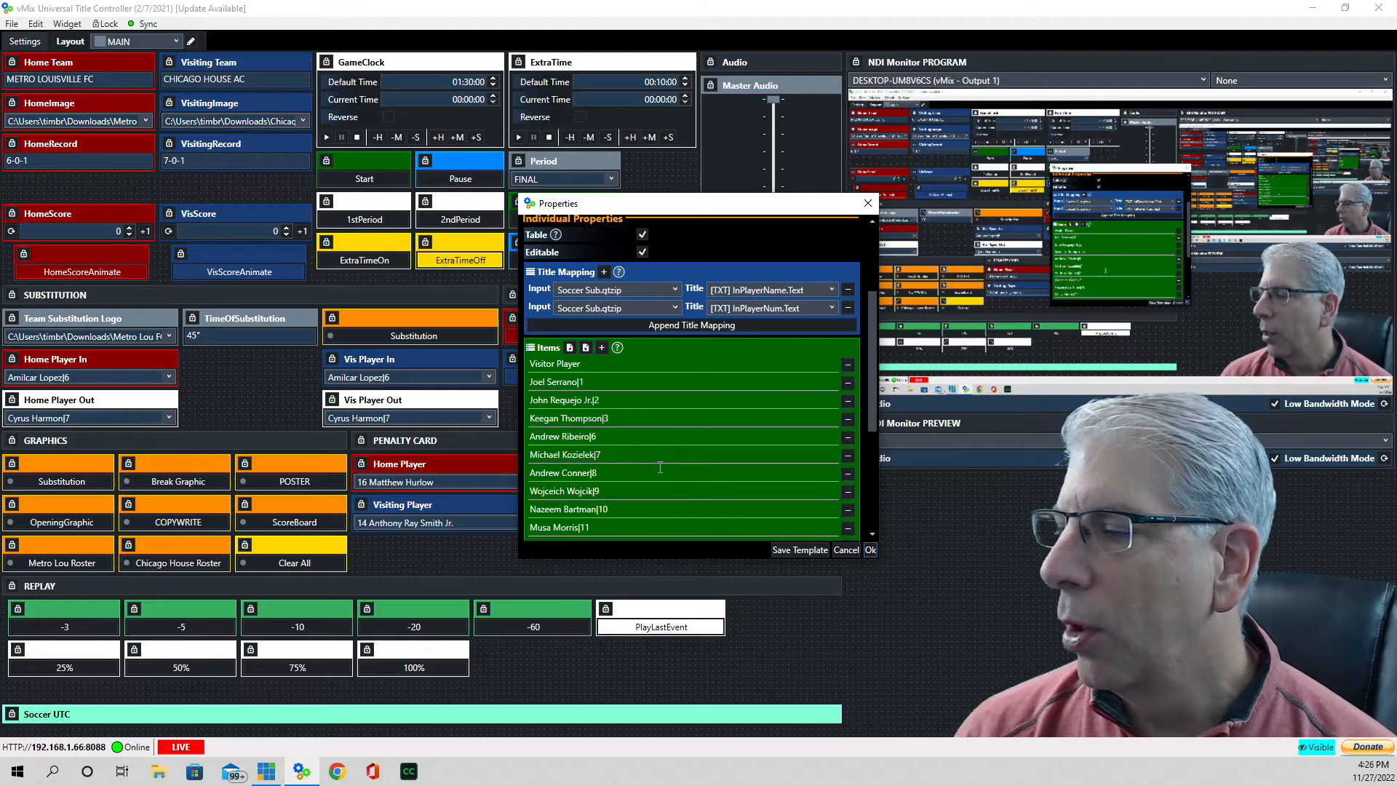
scroll(660, 468, "down", 2)
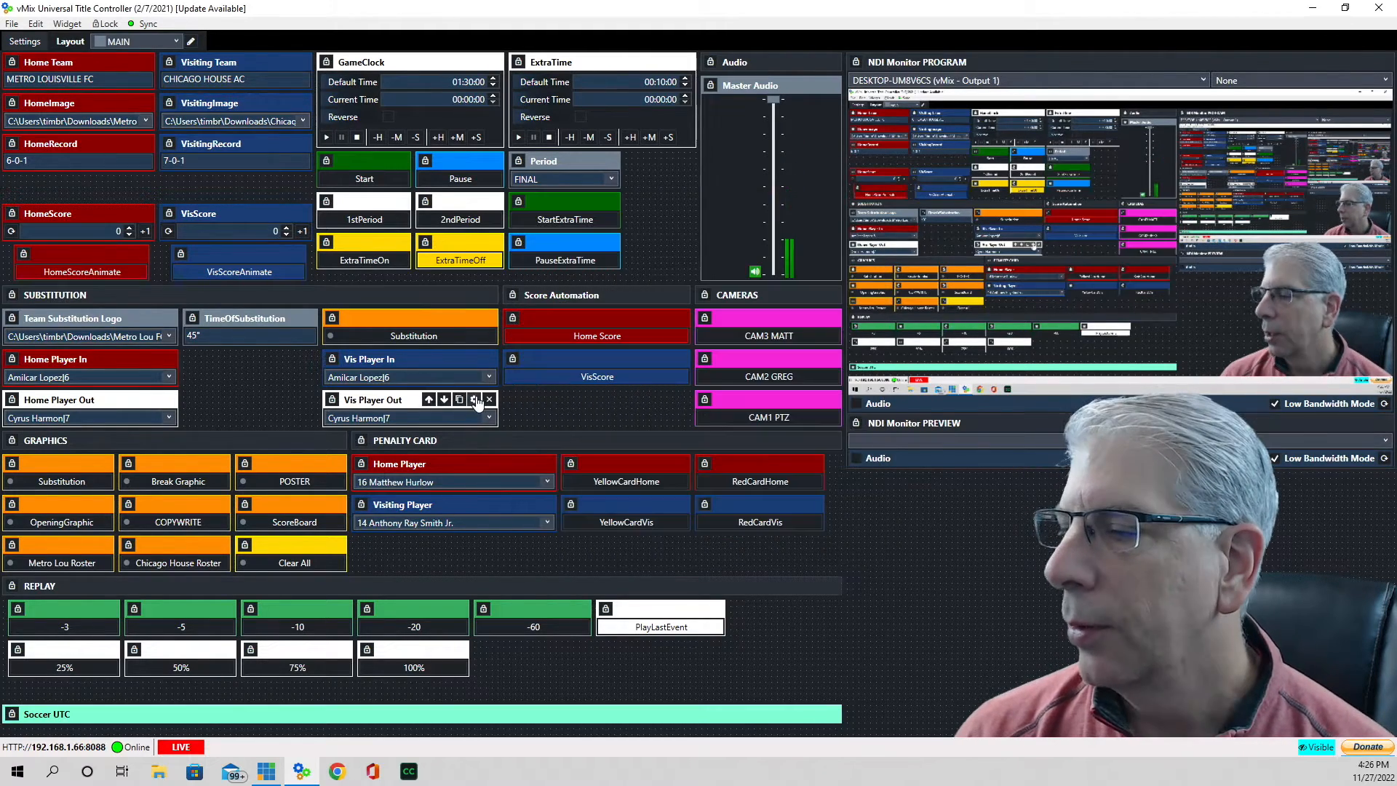
Examine the Vis Player Out list widget's title mappings and visiting roster items.
left_click(474, 399)
scroll(640, 428, "down", 5)
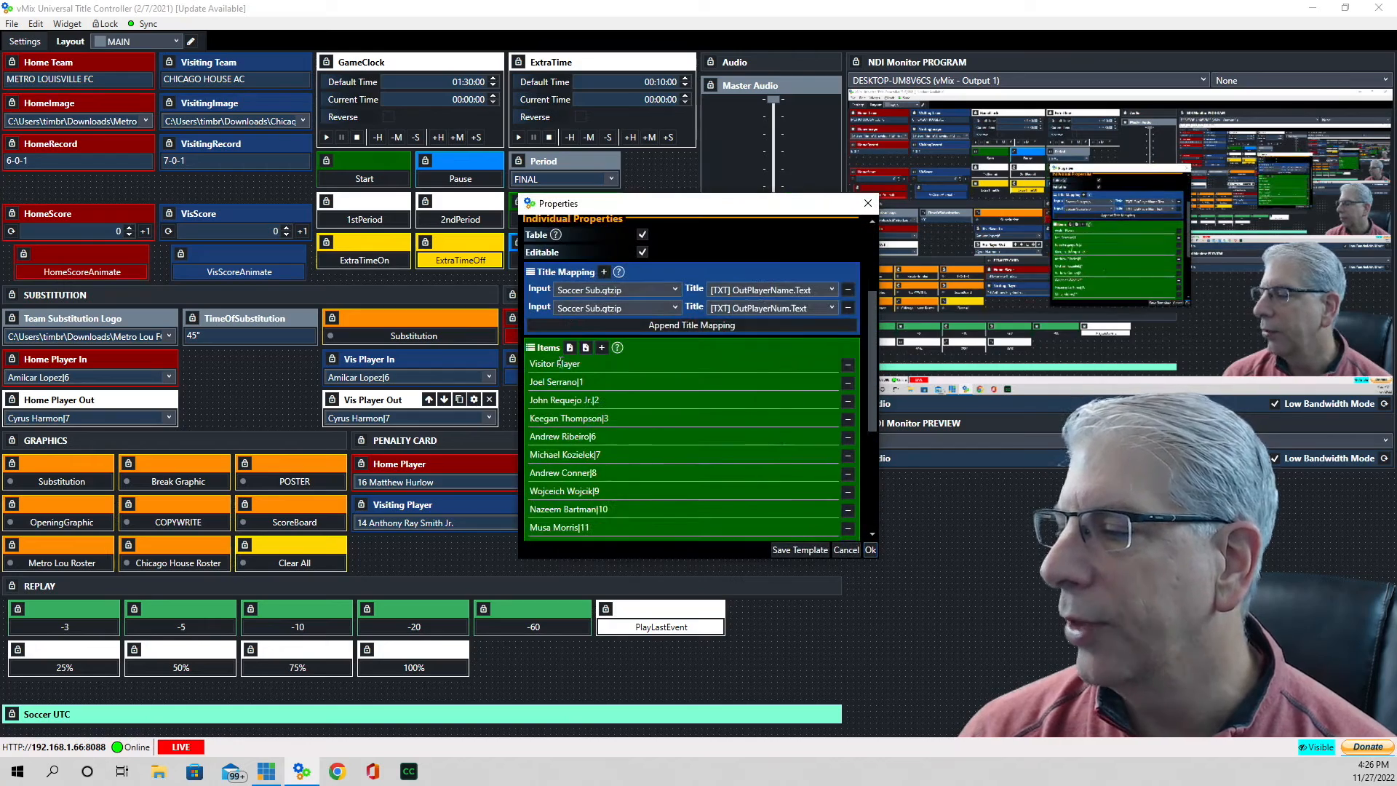
scroll(691, 436, "down", 1)
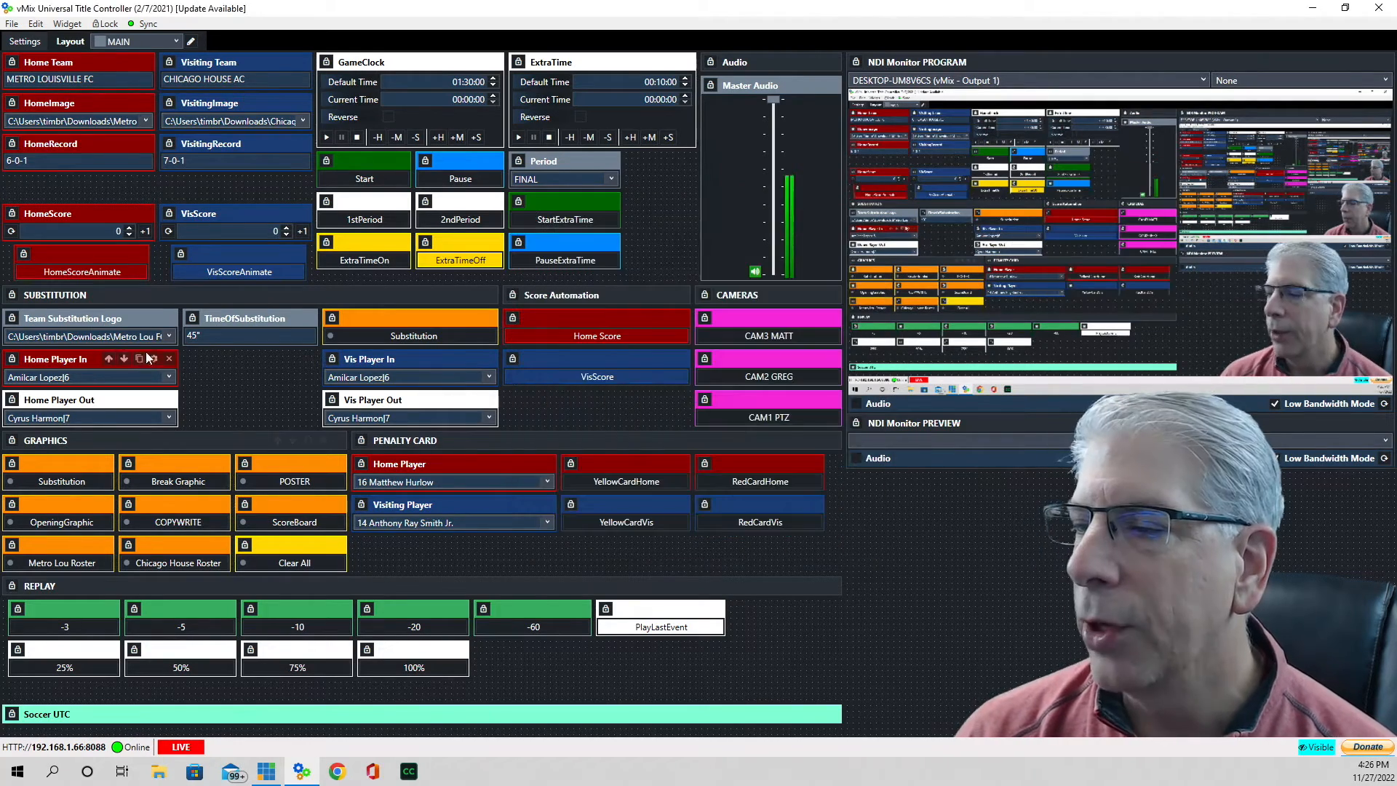
Check the Home Player In widget's title mappings and home roster items for comparison with the visiting lists.
left_click(154, 359)
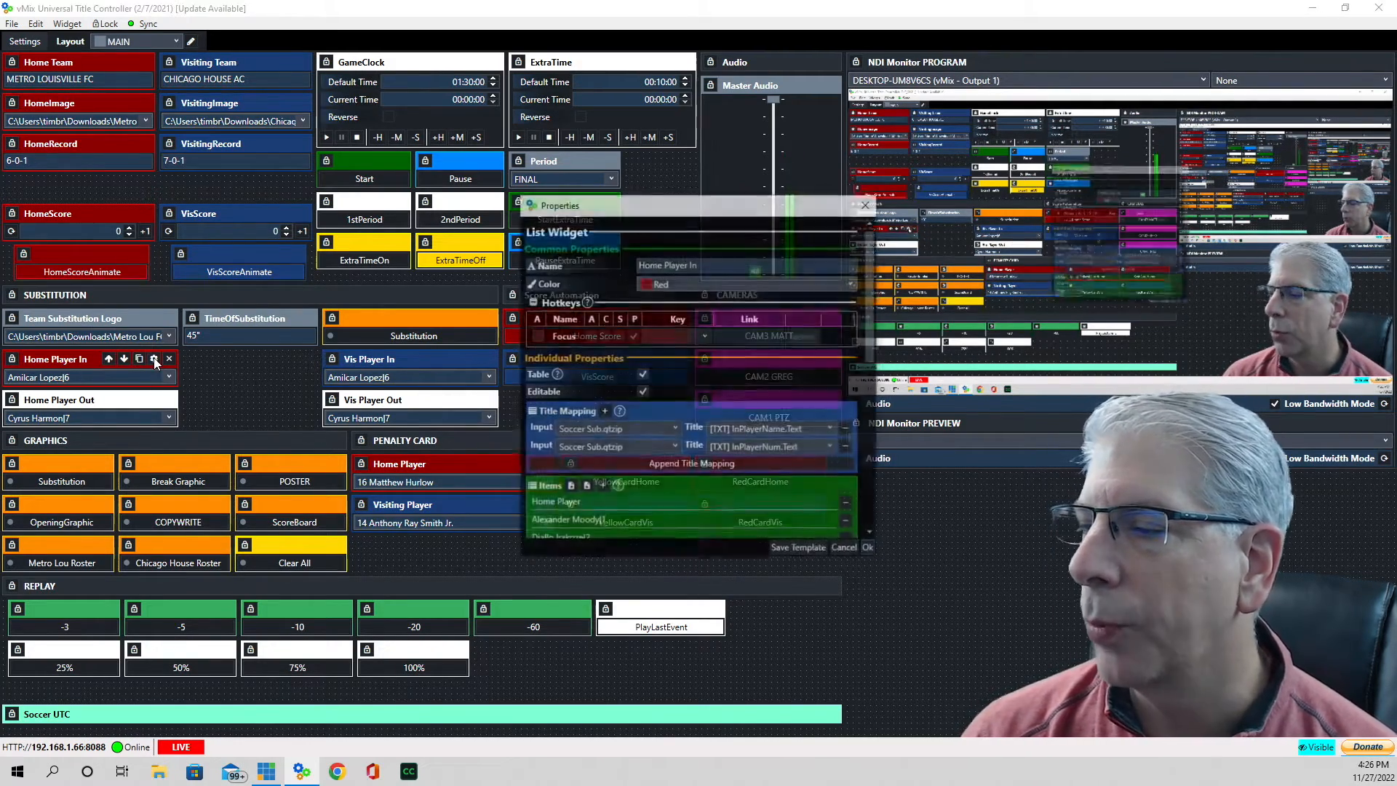
scroll(687, 407, "down", 4)
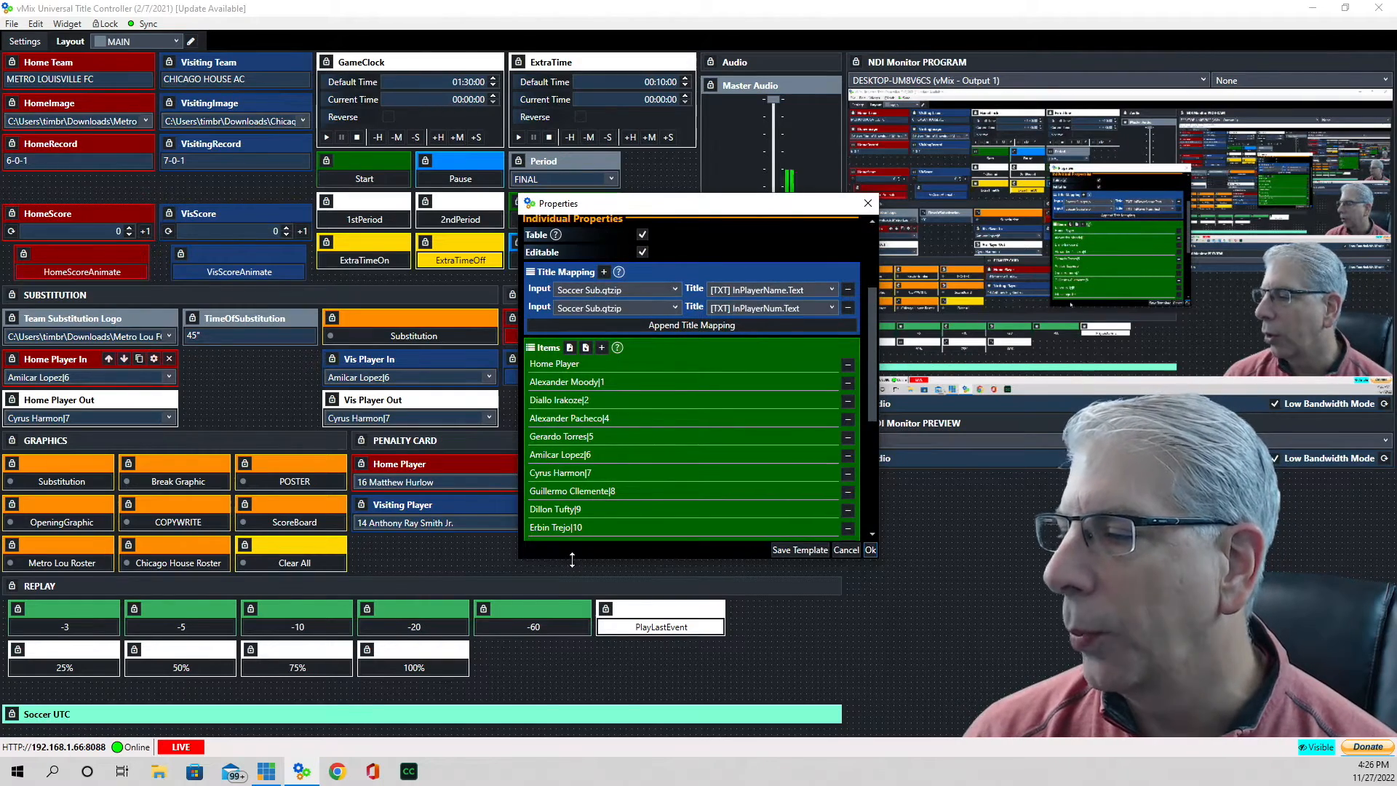
Check the Home Player Out widget's Soccer Sub.gtzip title mappings and home roster items.
left_click(870, 550)
left_click(153, 400)
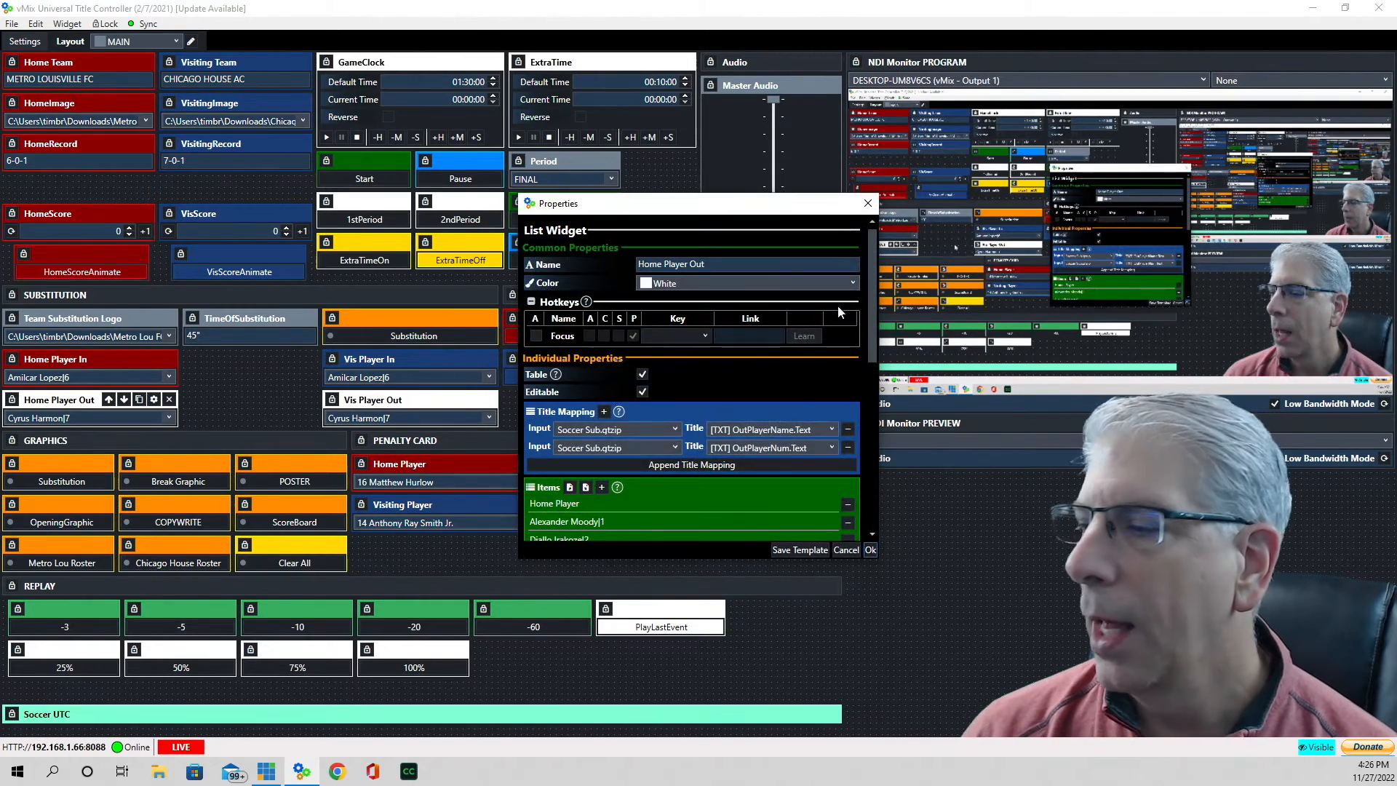
scroll(836, 304, "down", 4)
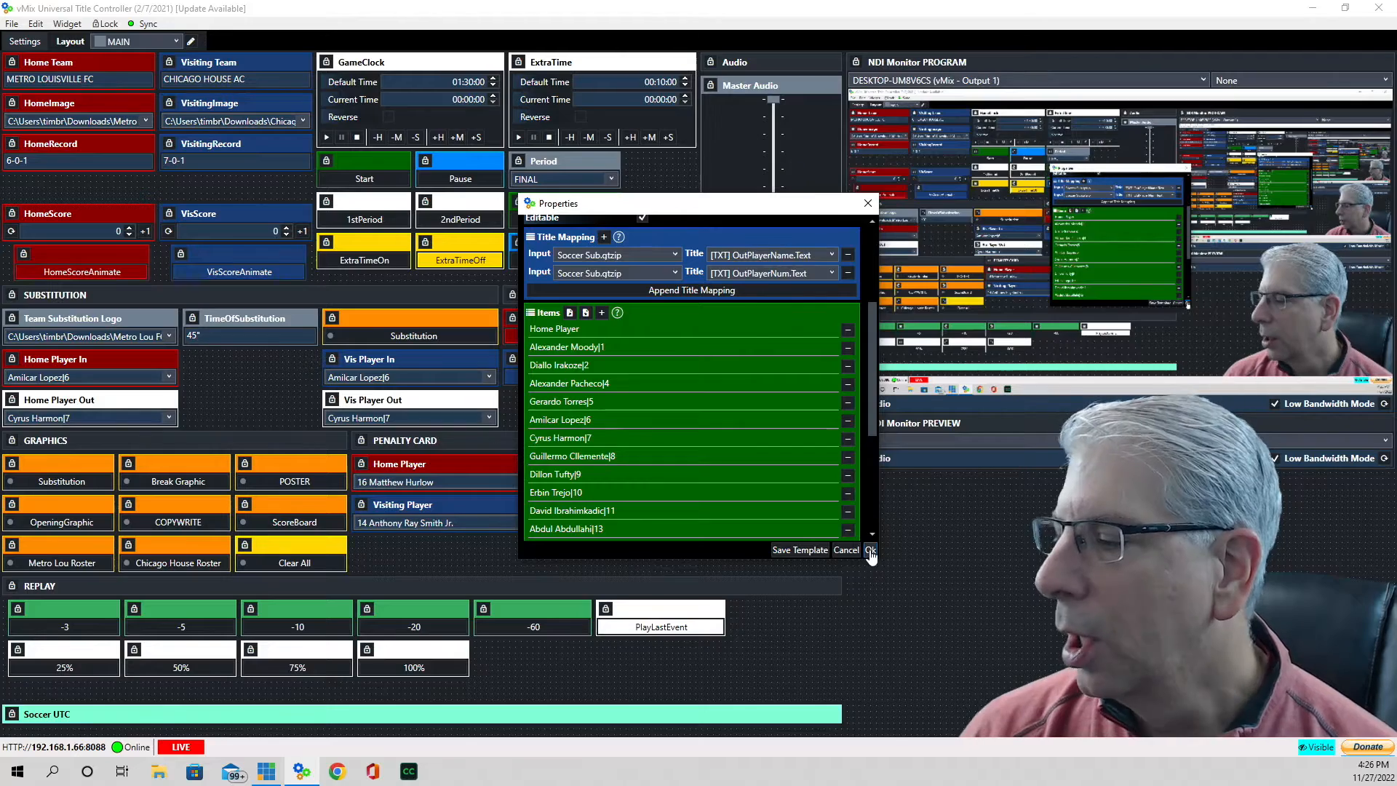
left_click(870, 550)
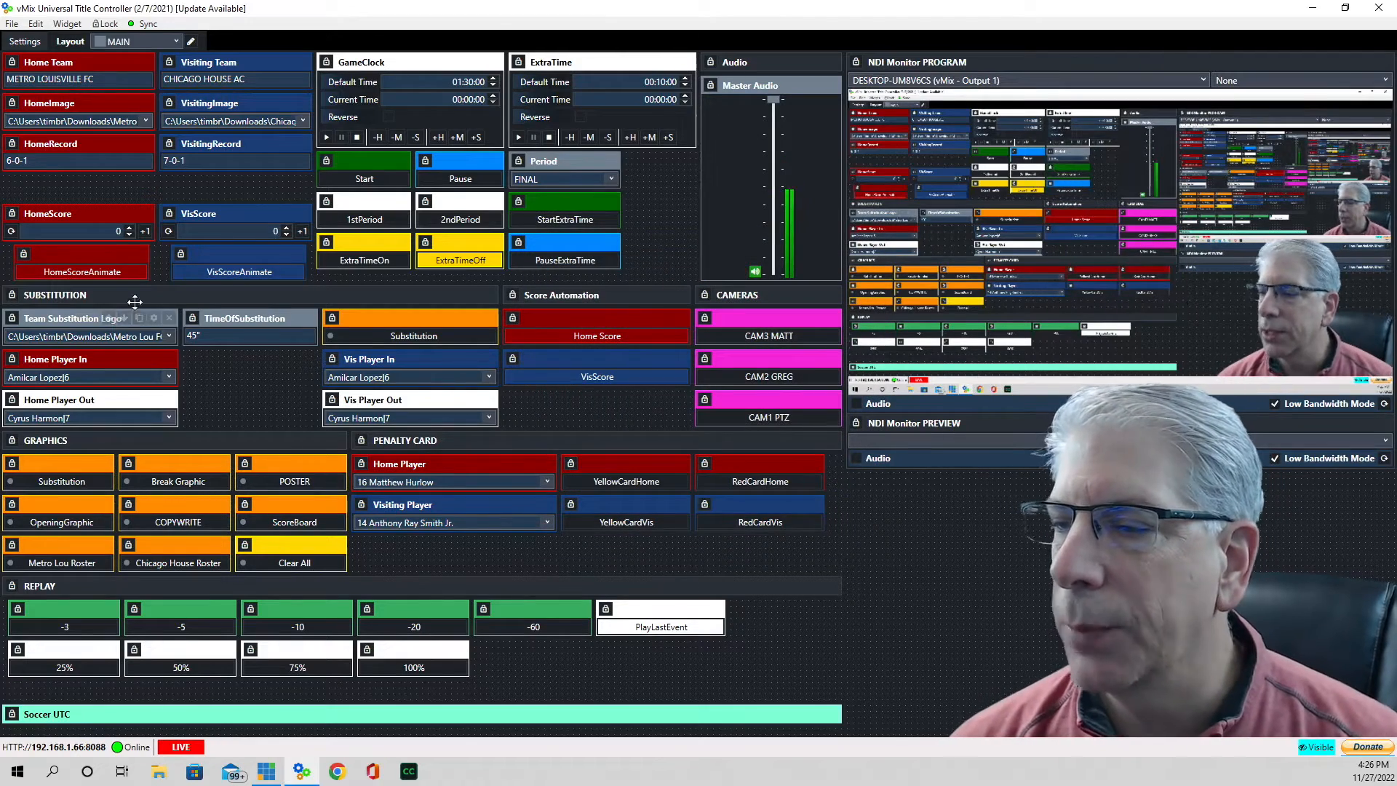
Choose the number 7 home player as Home Player In and the number 20 home player as Home Player Out.
mouse_move(153, 360)
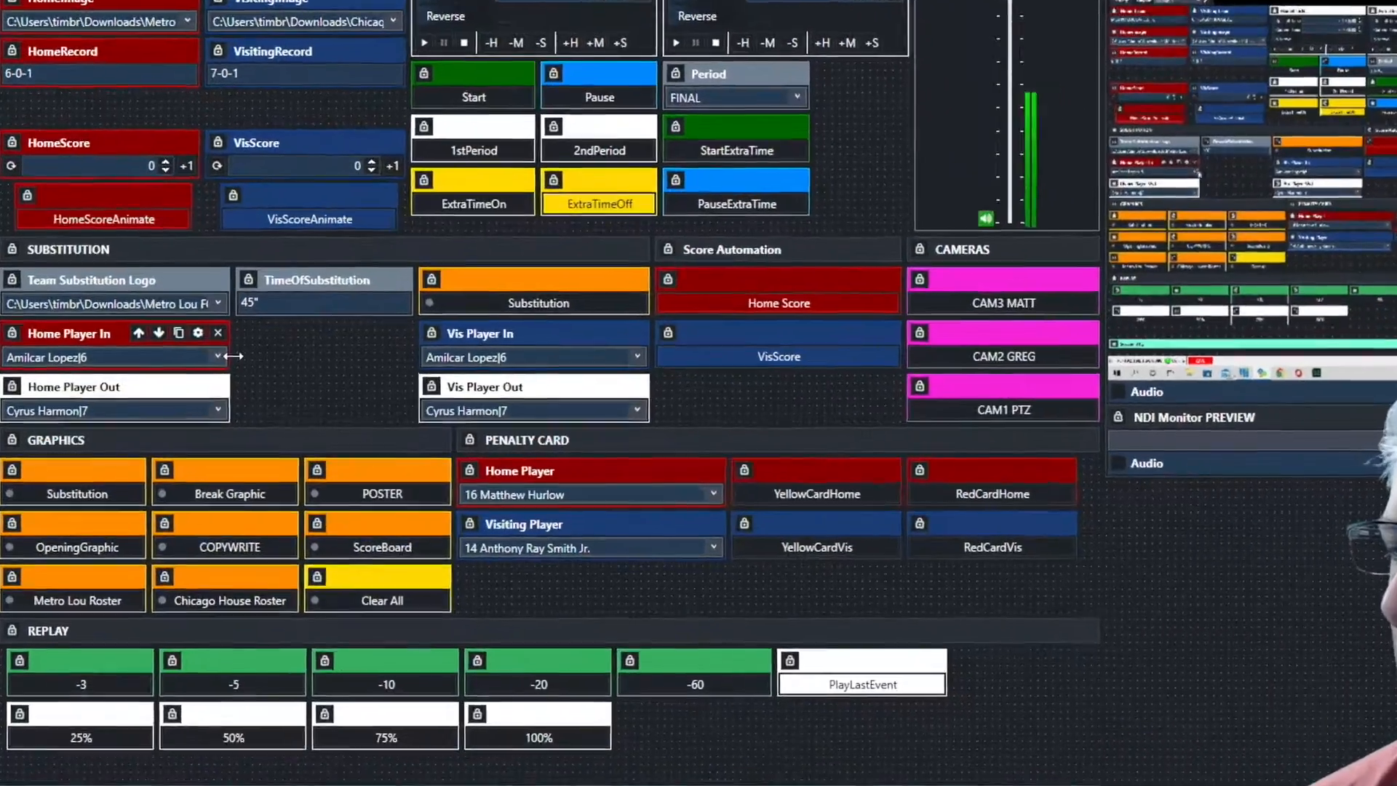
left_click(218, 356)
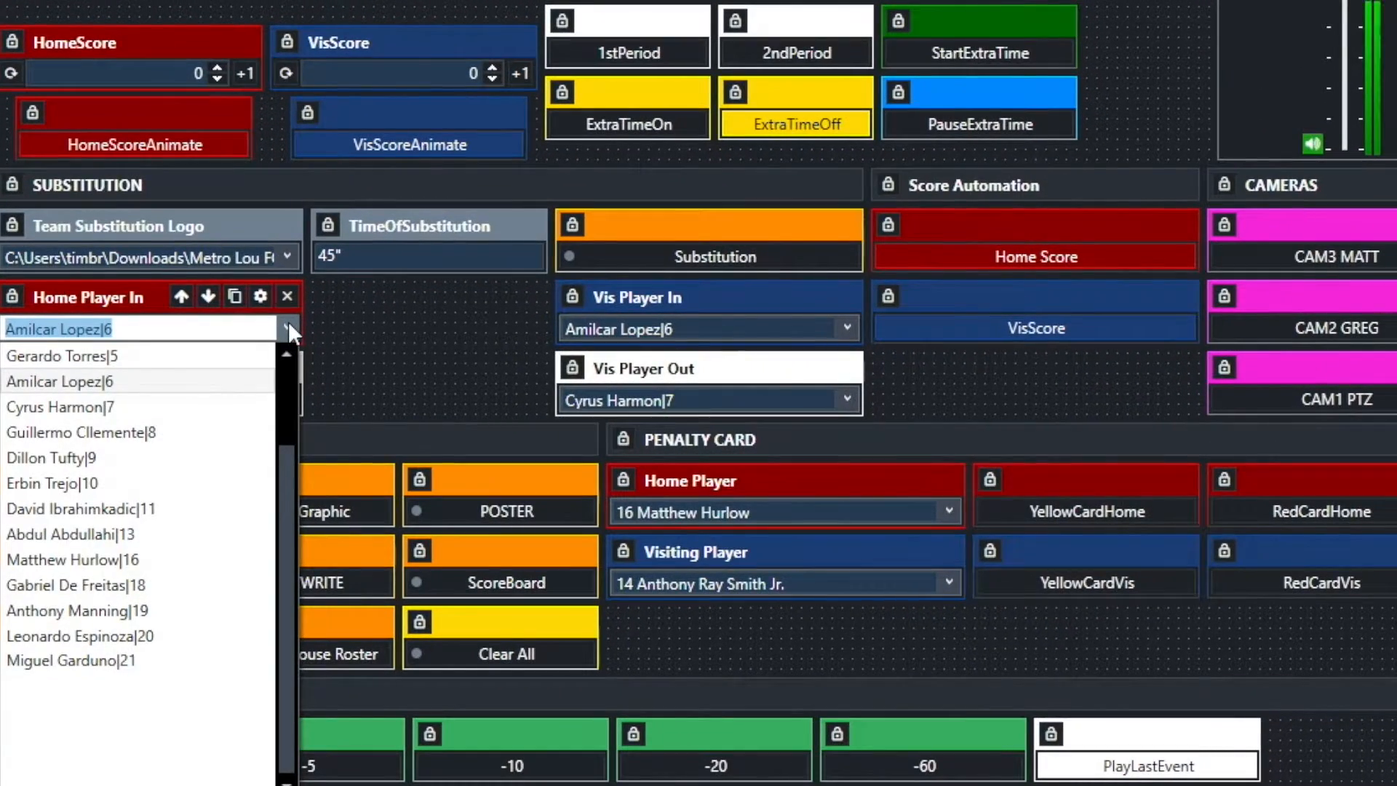
left_click(75, 408)
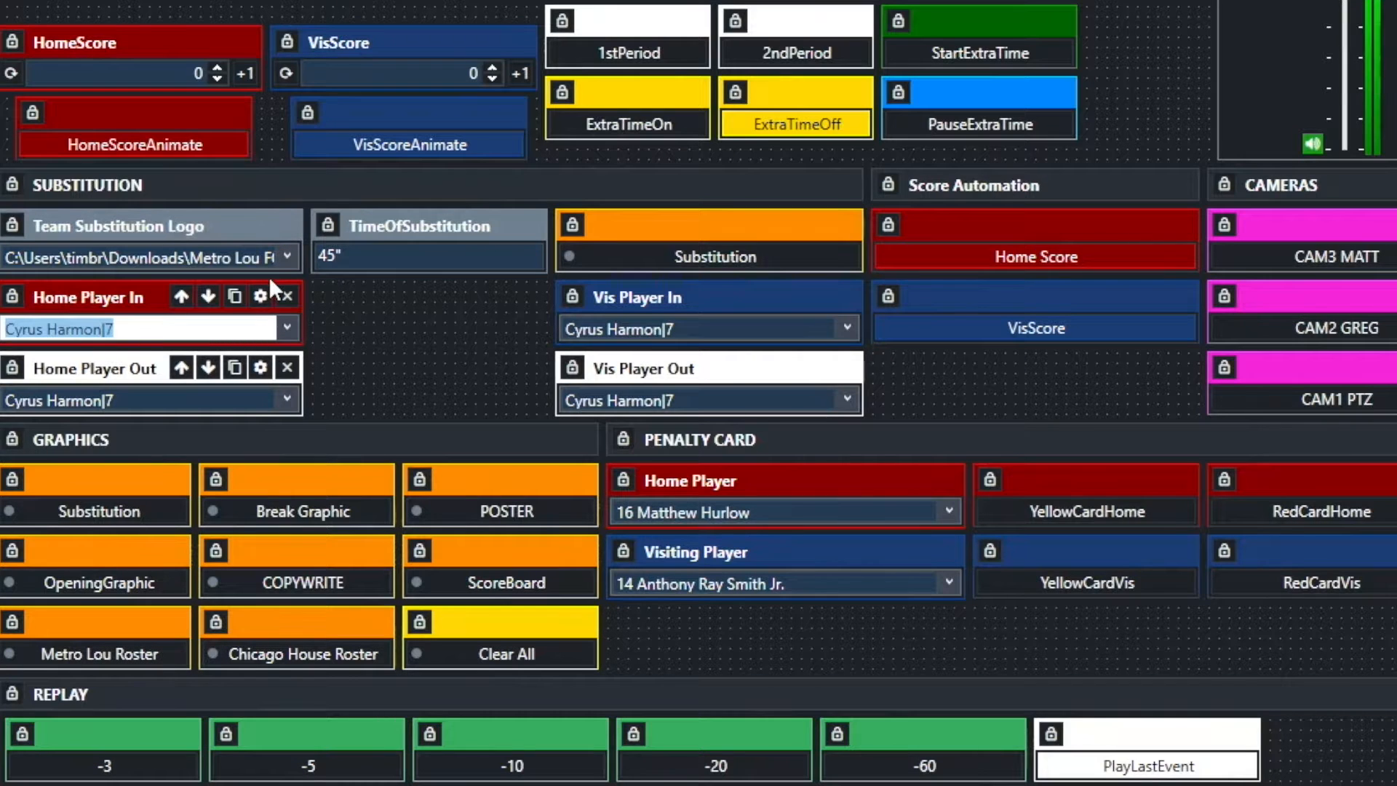
left_click(289, 397)
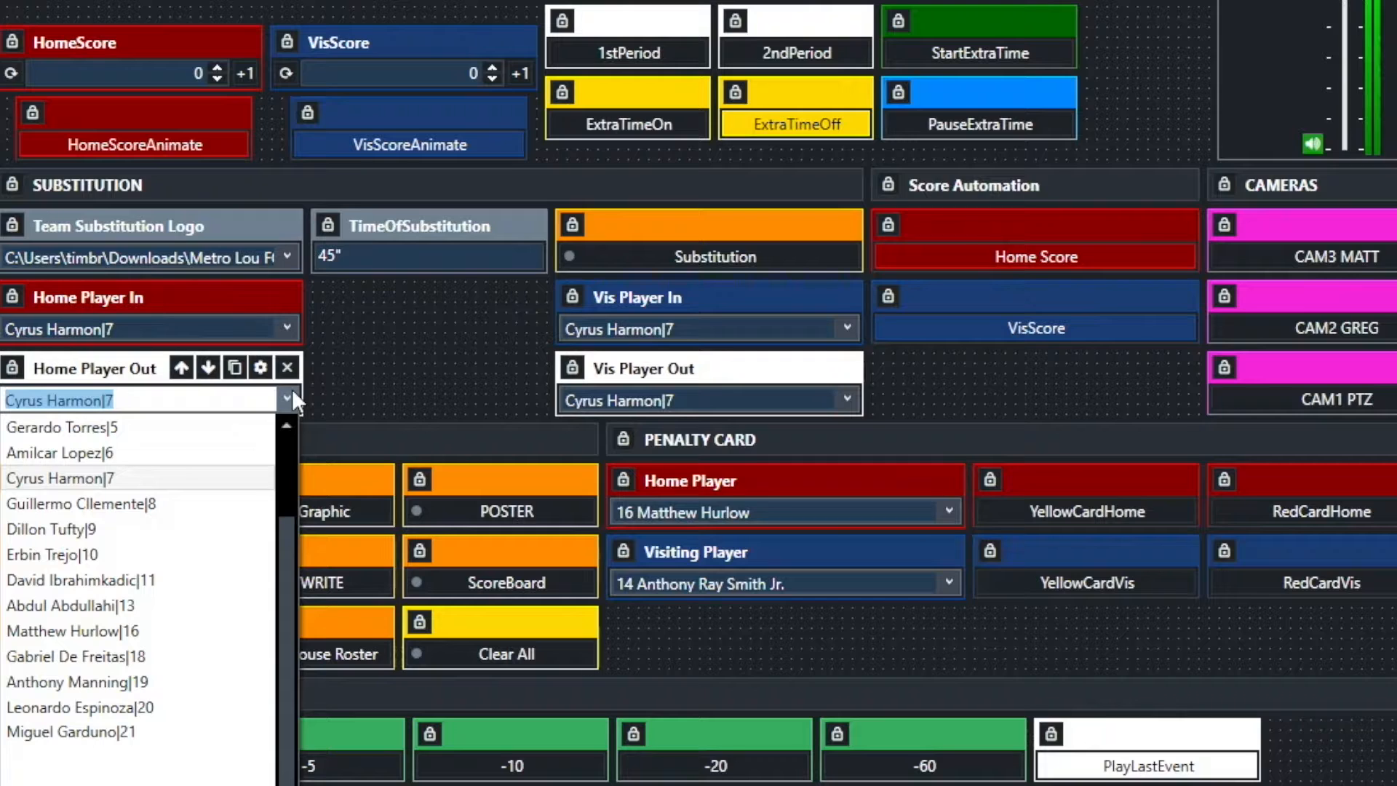
left_click(88, 713)
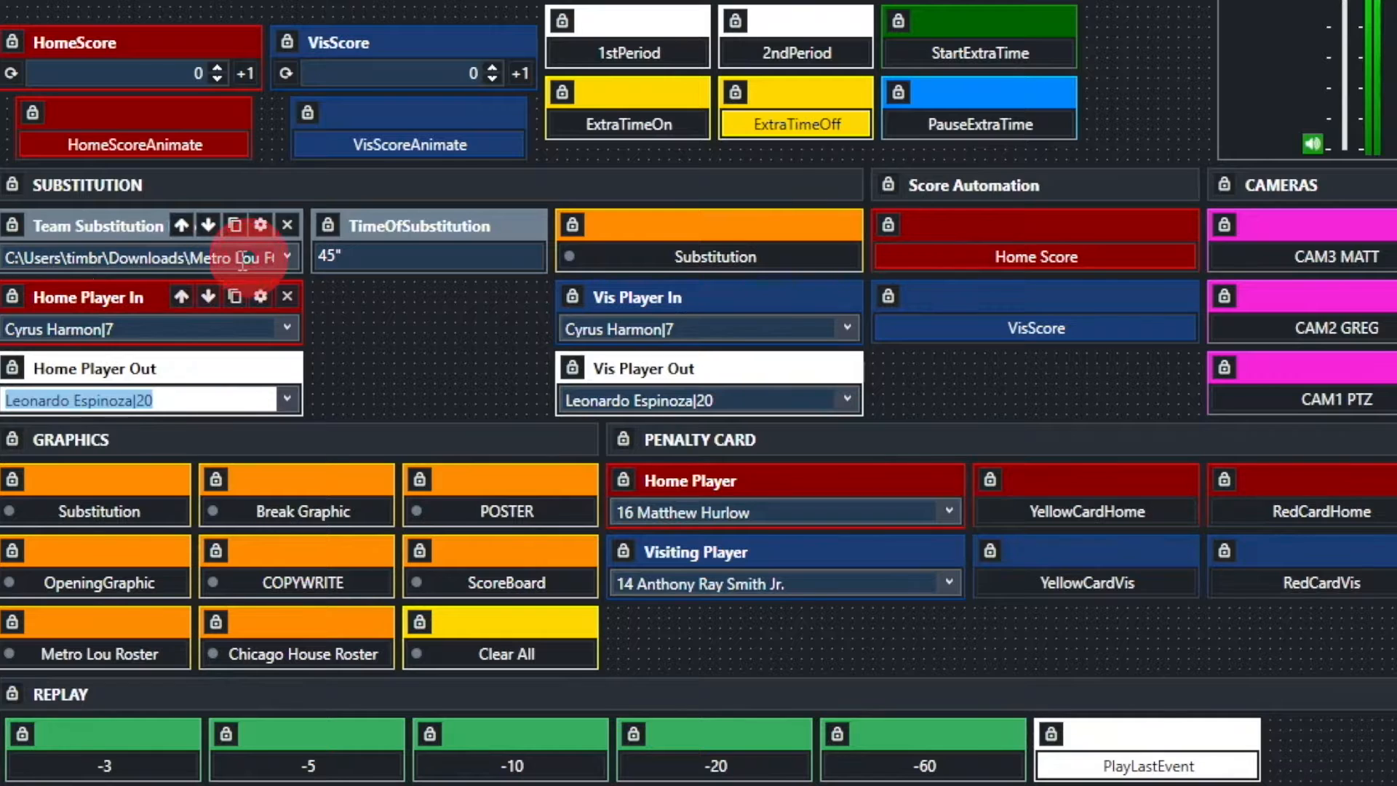
Set TimeOfSubstitution to 55" and trigger the home team's Substitution graphic.
left_click(334, 259)
key("BackSpace")
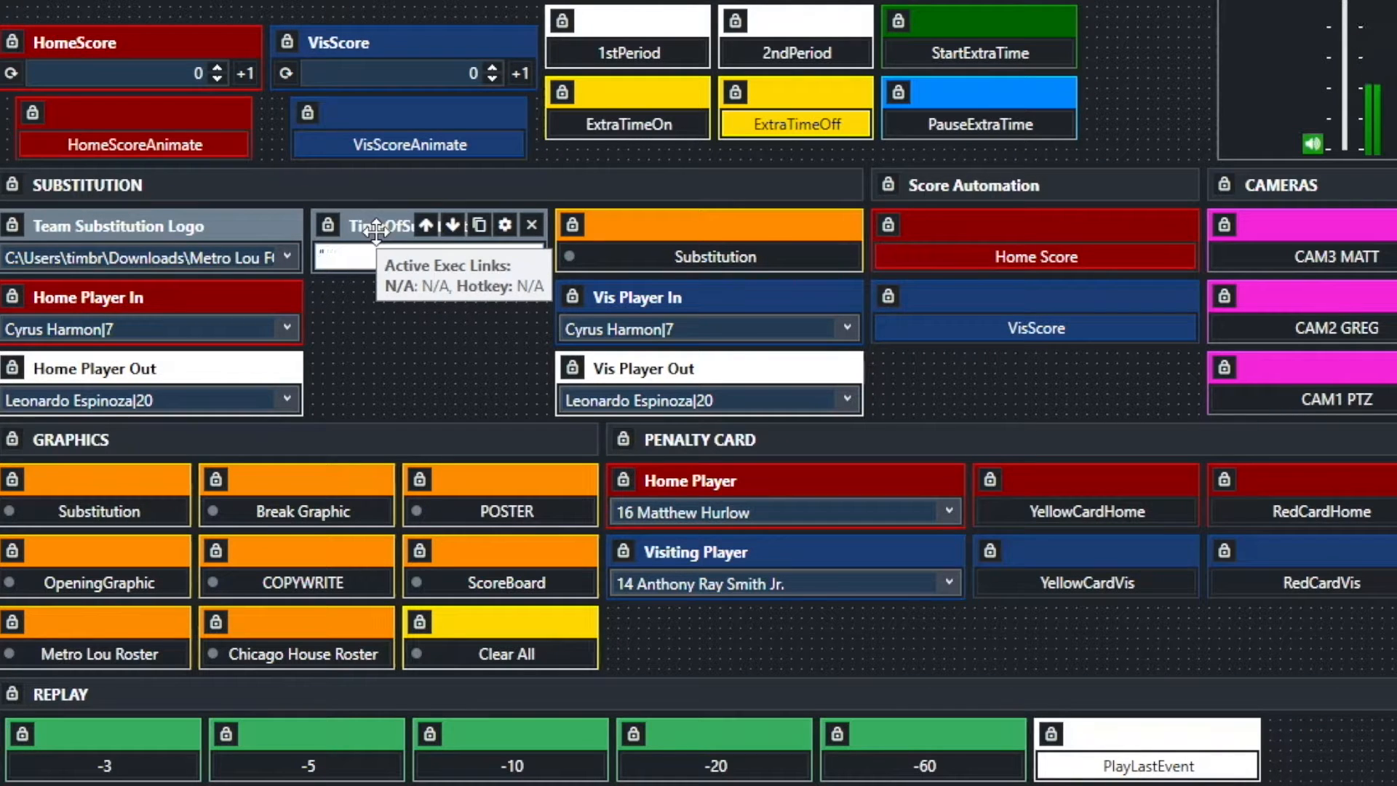
type("55")
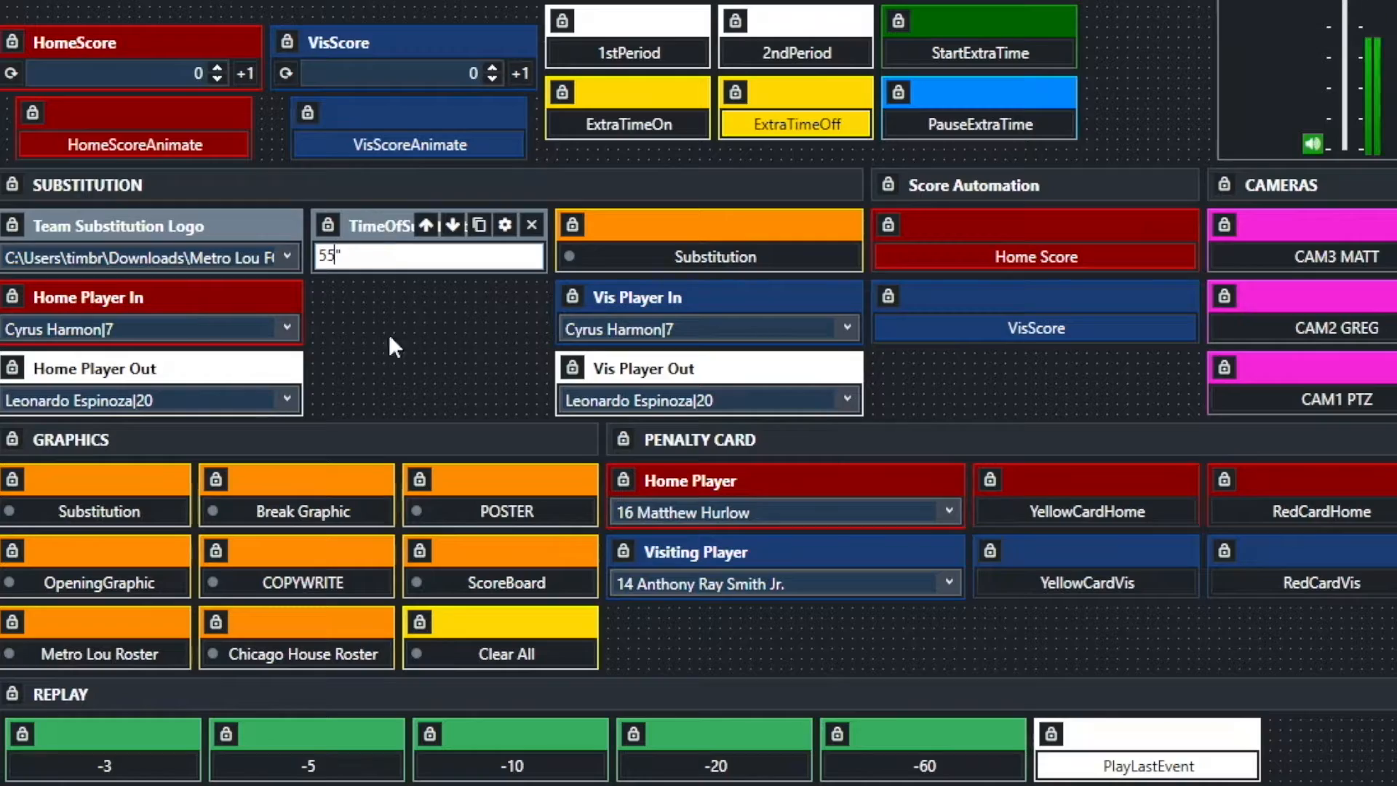
key("Return")
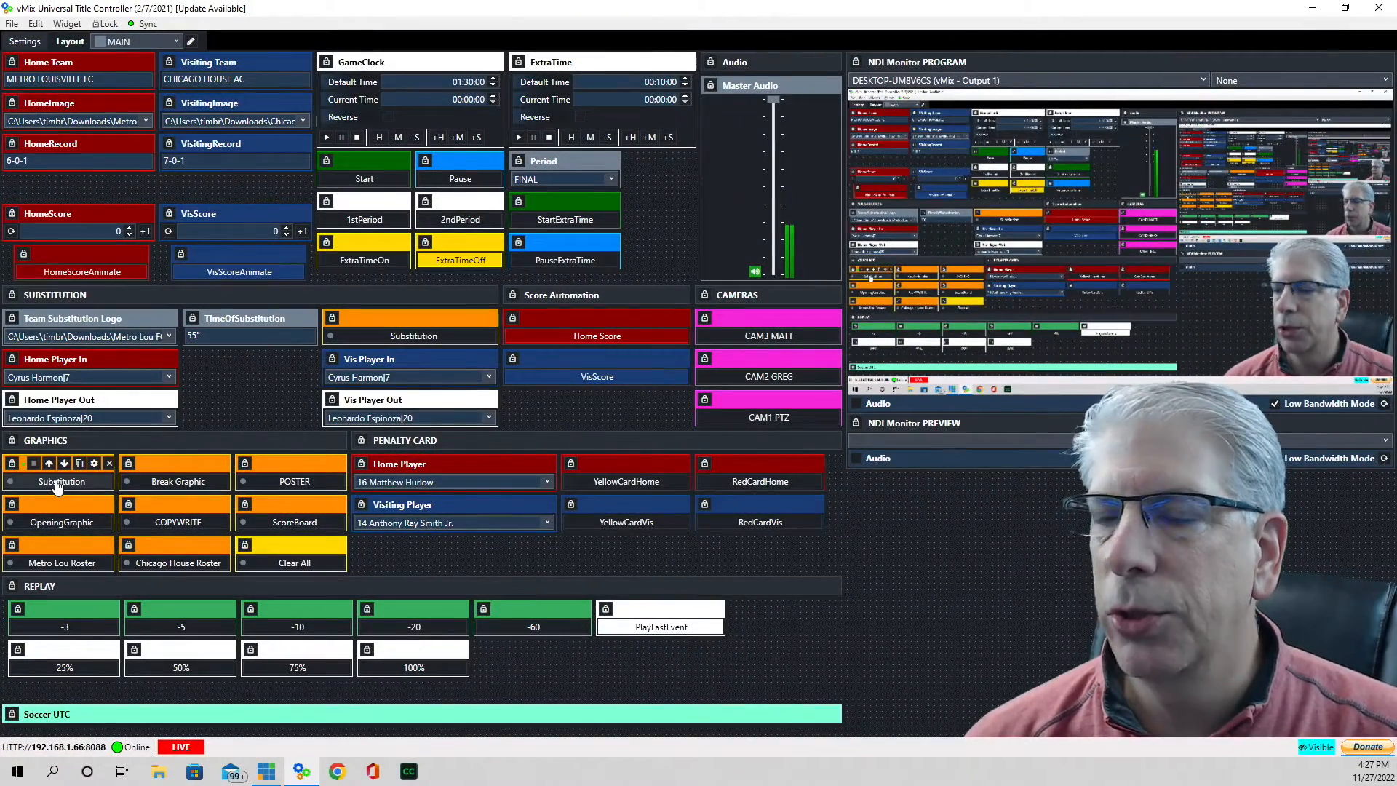
left_click(60, 483)
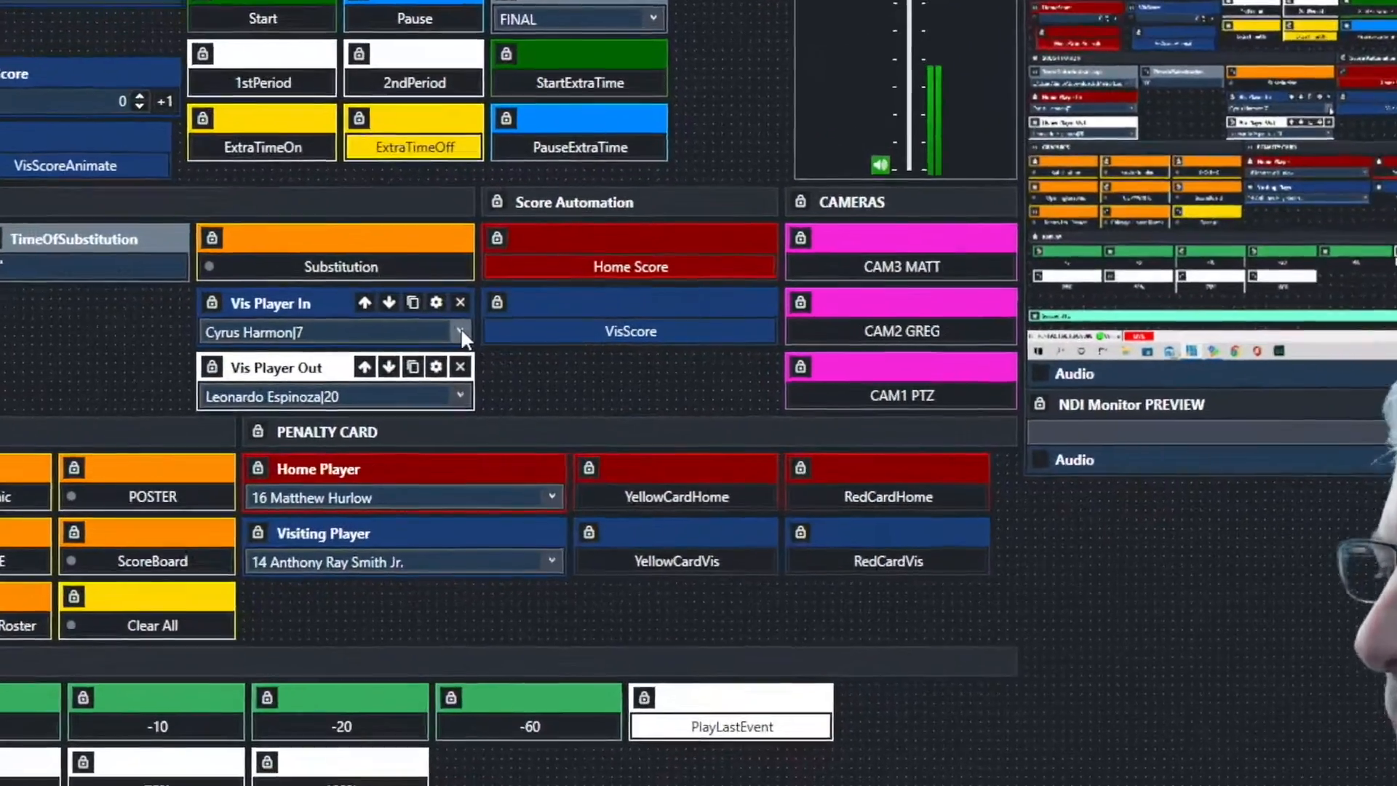
Choose the number 1 visiting player as Vis Player In and the number 22 visiting player as Vis Player Out.
left_click(489, 377)
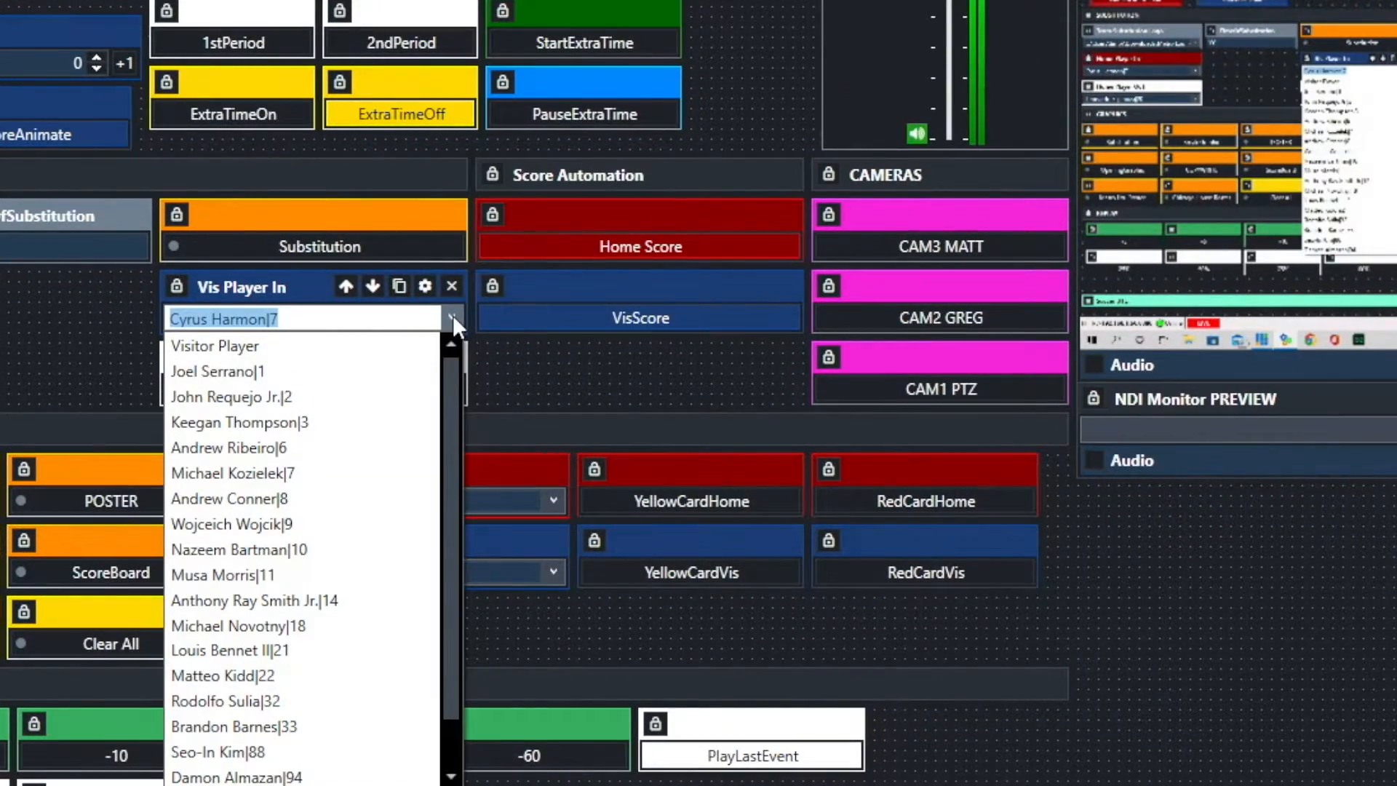
left_click(236, 371)
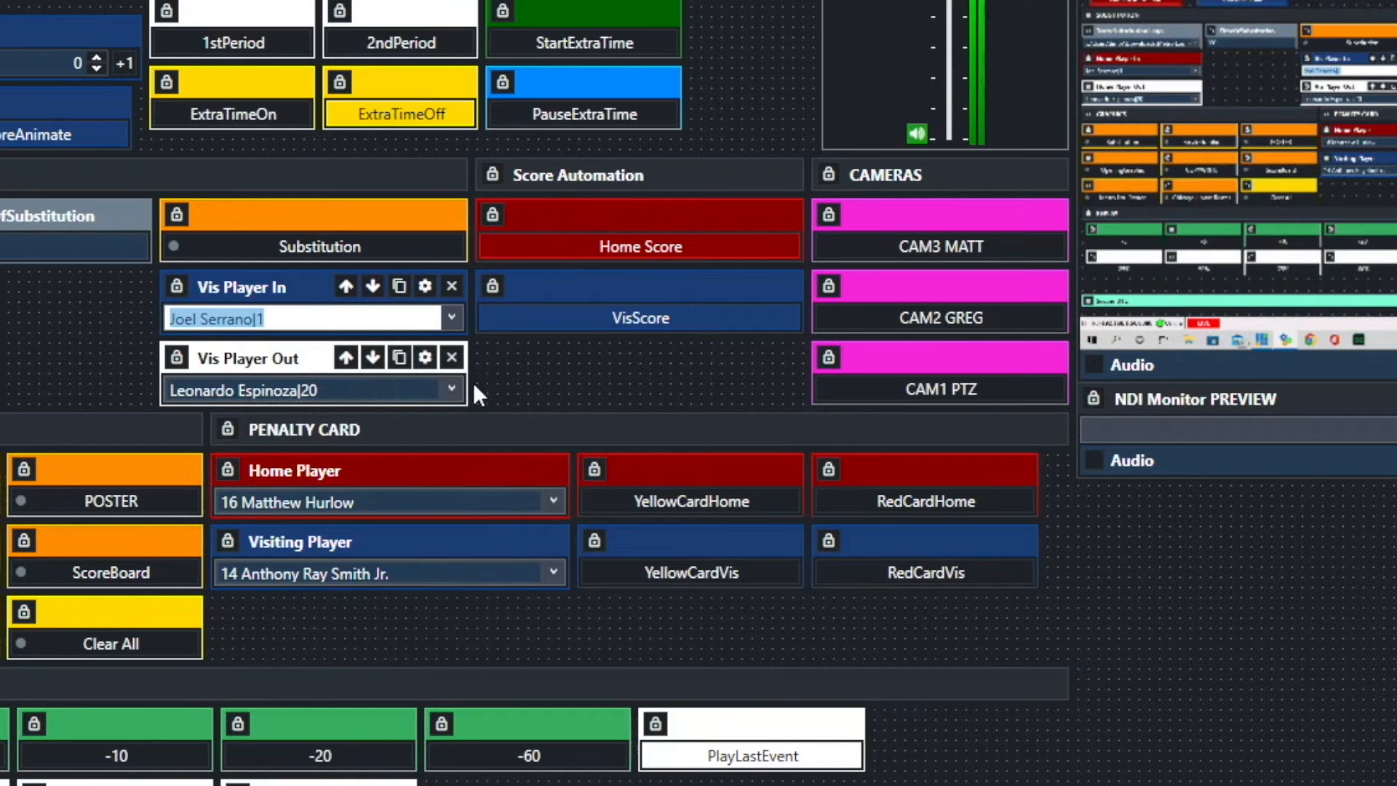
left_click(449, 387)
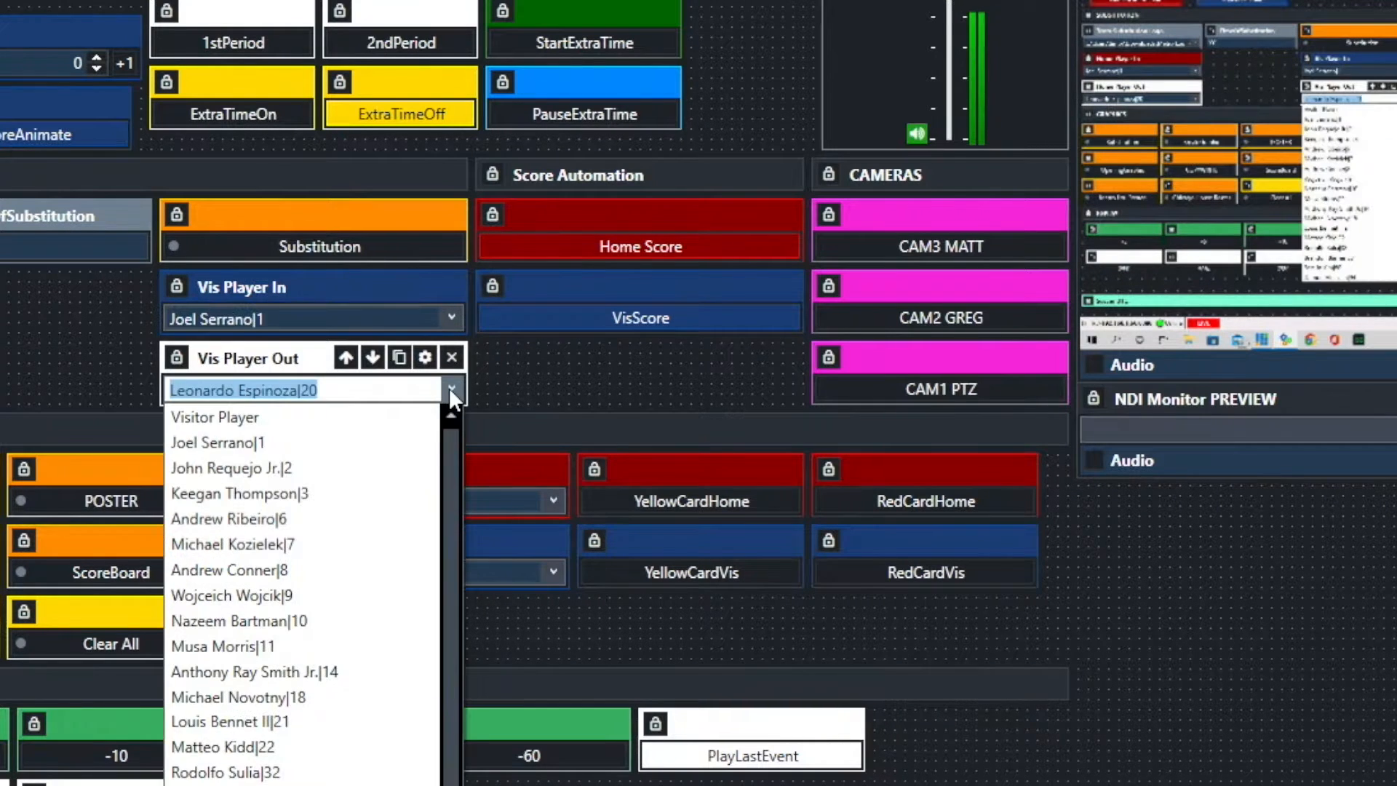
left_click(234, 746)
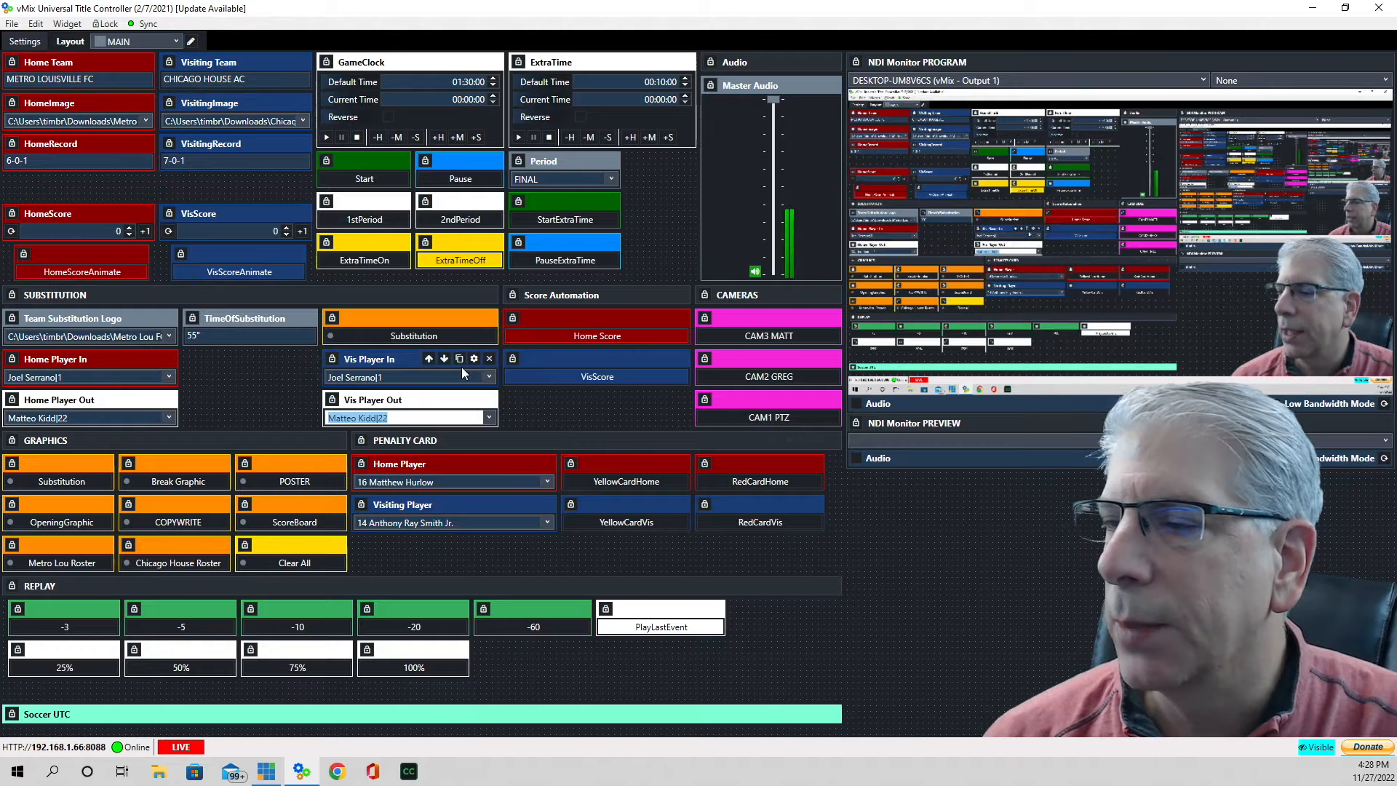
Trigger the visiting team's Substitution graphic with the Chicago House AC_clipped_rev_1.png logo and a TimeOfSubstitution of 65".
left_click(172, 335)
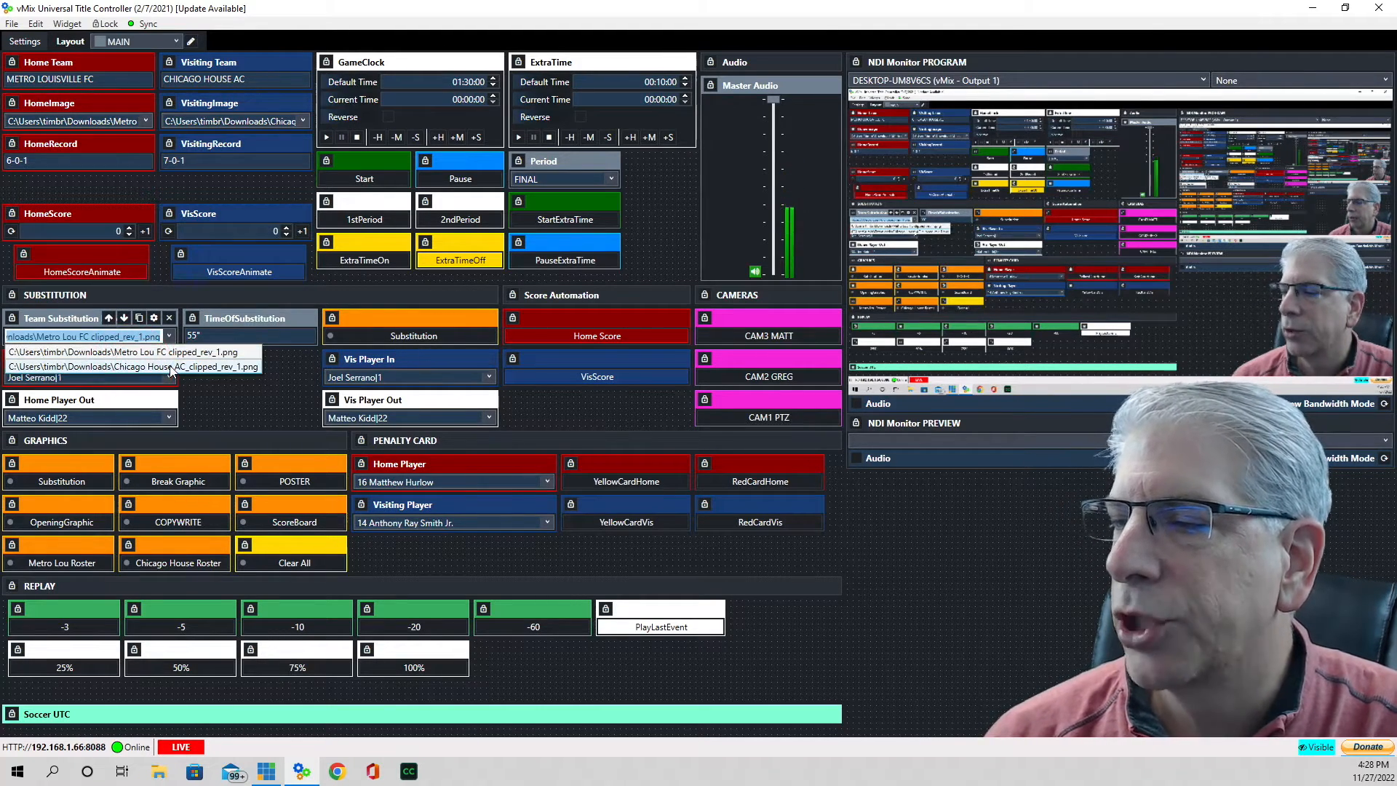
left_click(172, 367)
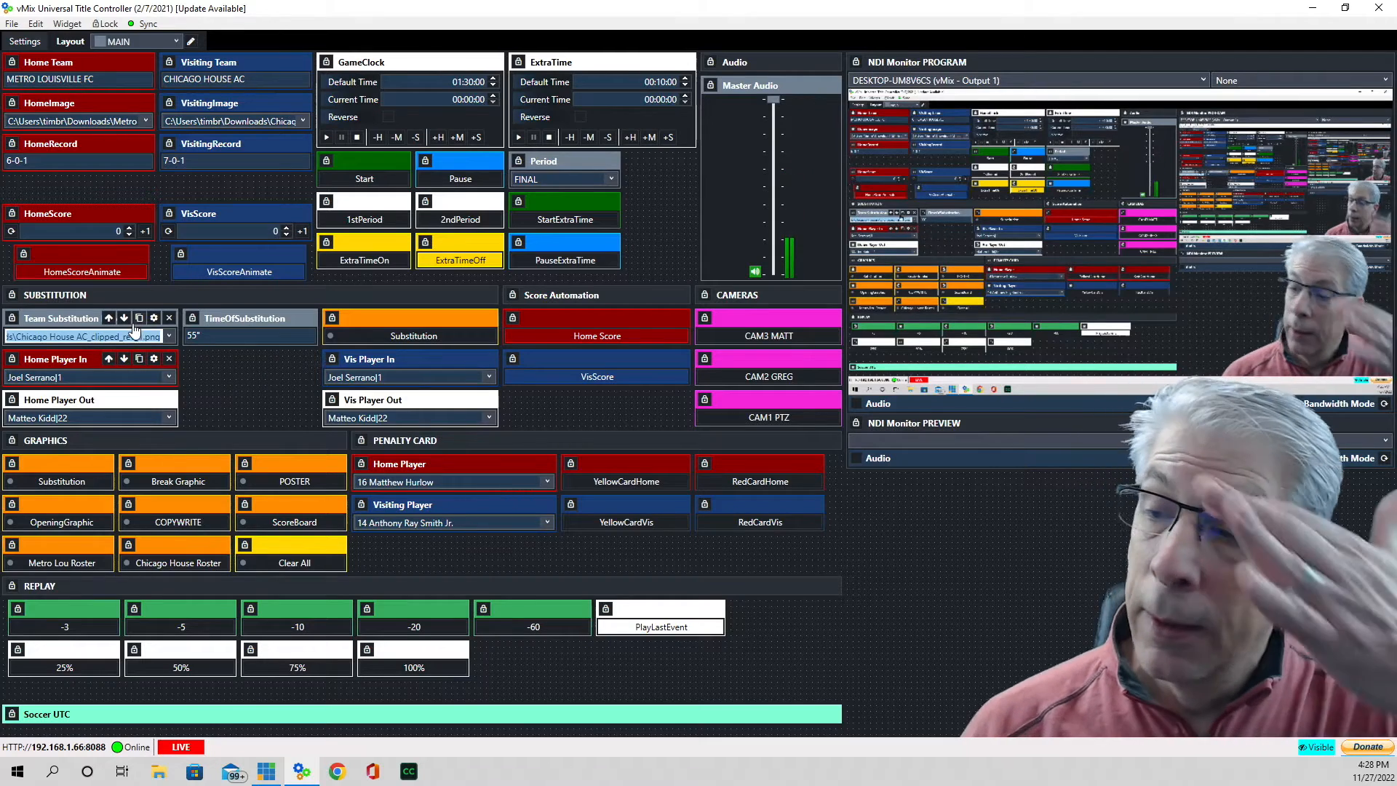
left_click(196, 335)
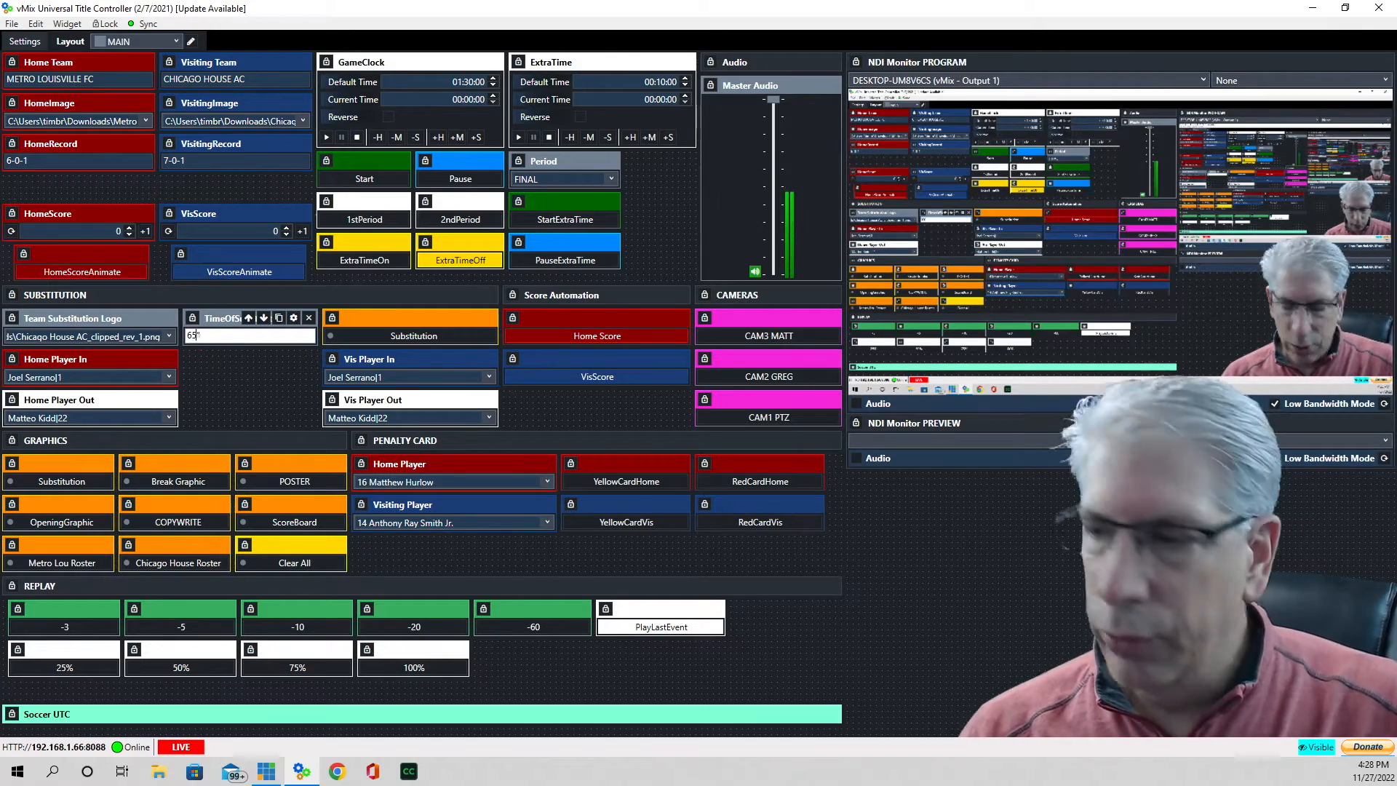
left_click(234, 387)
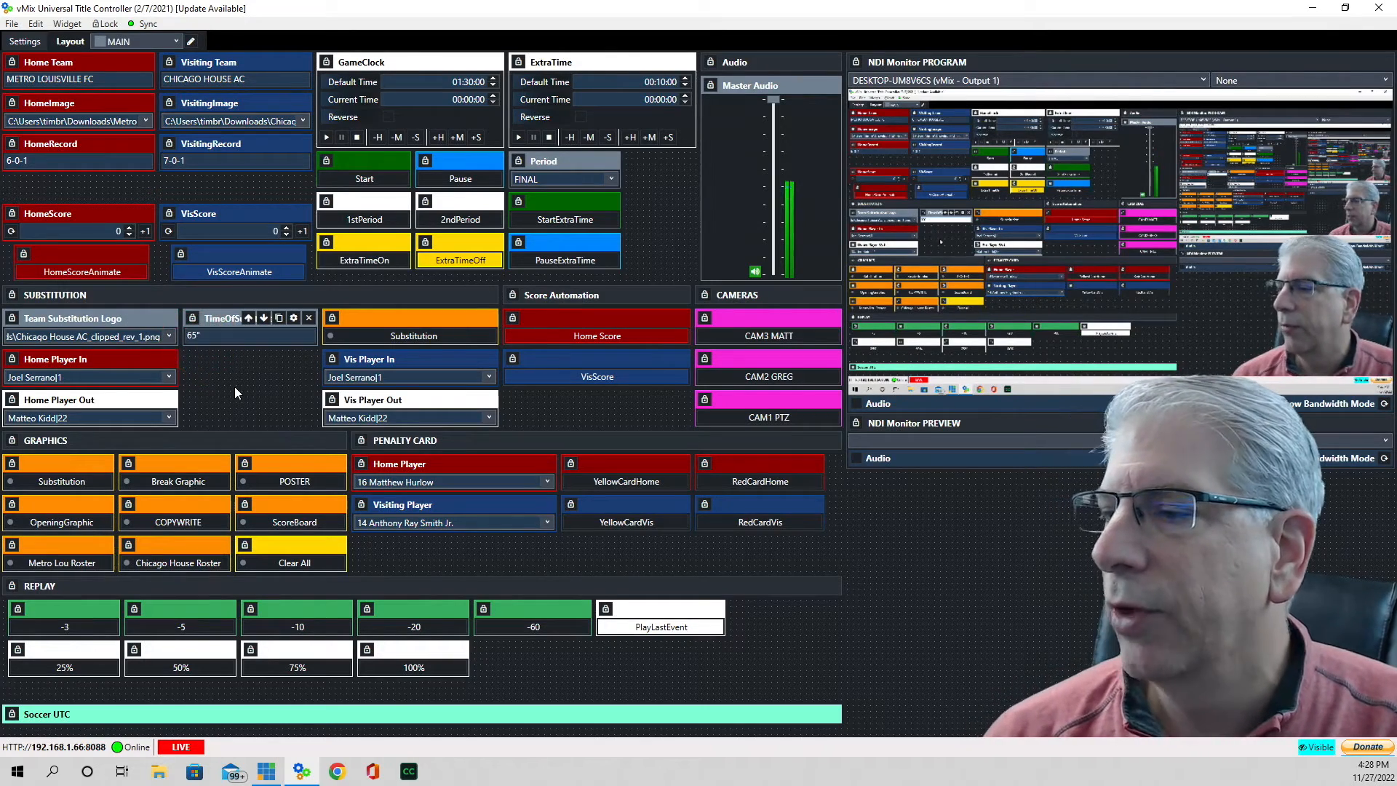
left_click(428, 342)
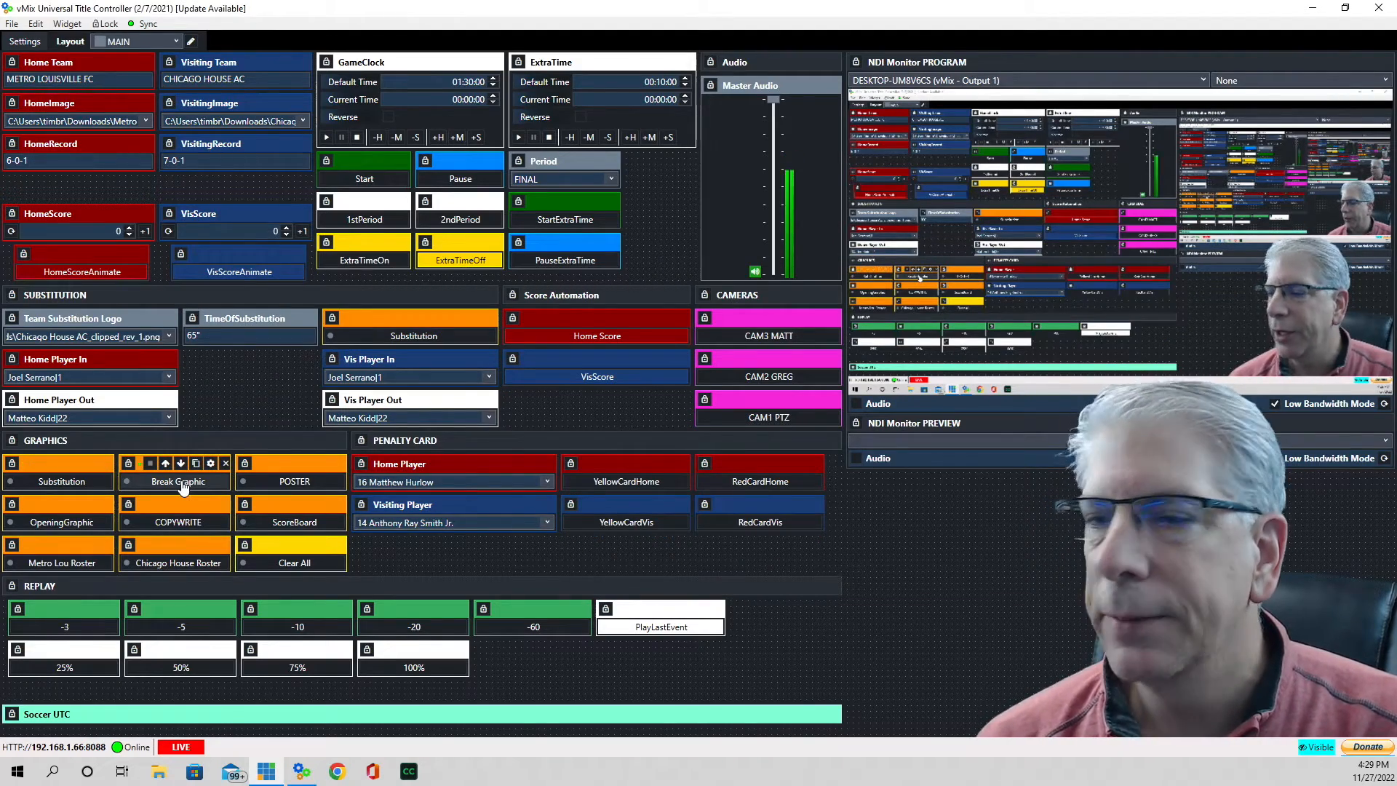
Trigger the Break Graphic and check the title mappings of the Home Team and Visiting Team text widgets.
left_click(182, 483)
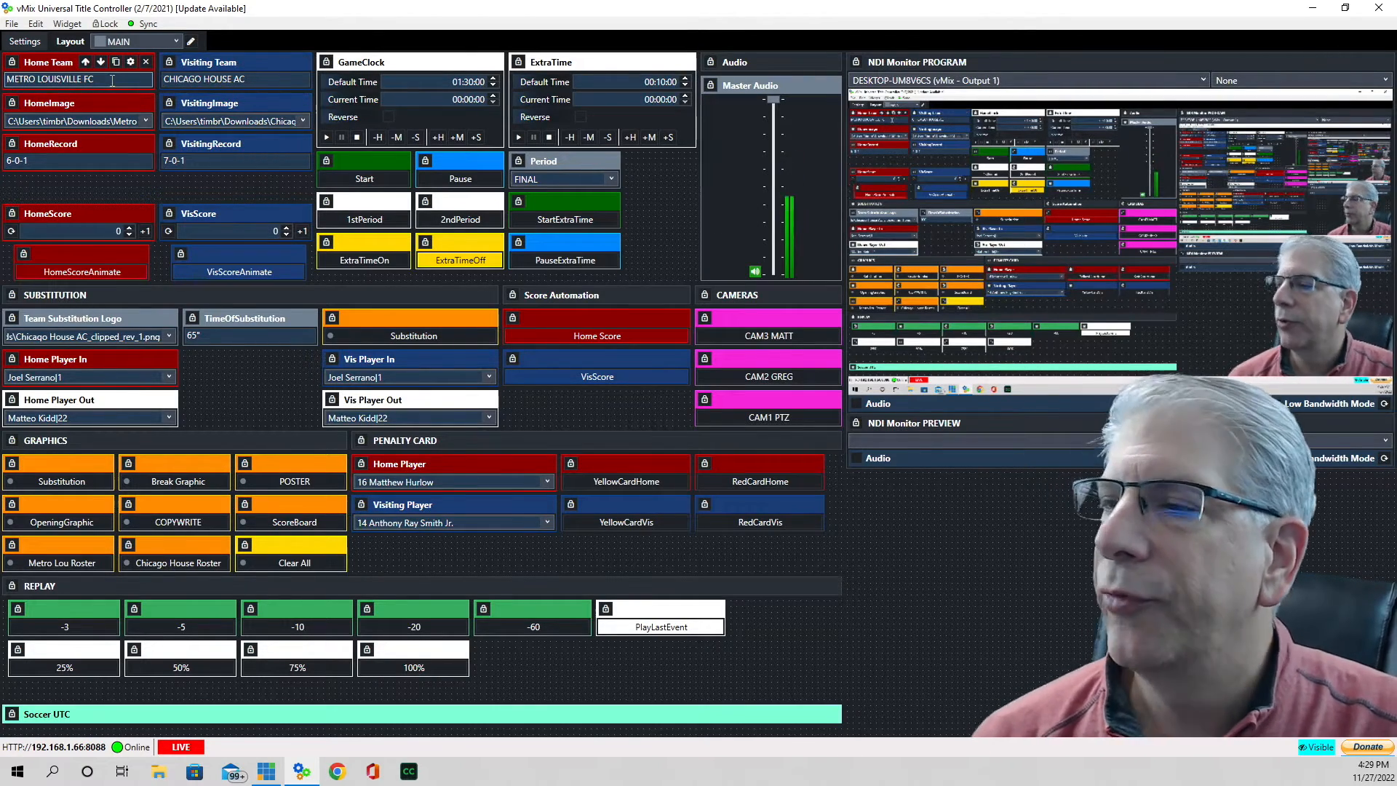
left_click(131, 63)
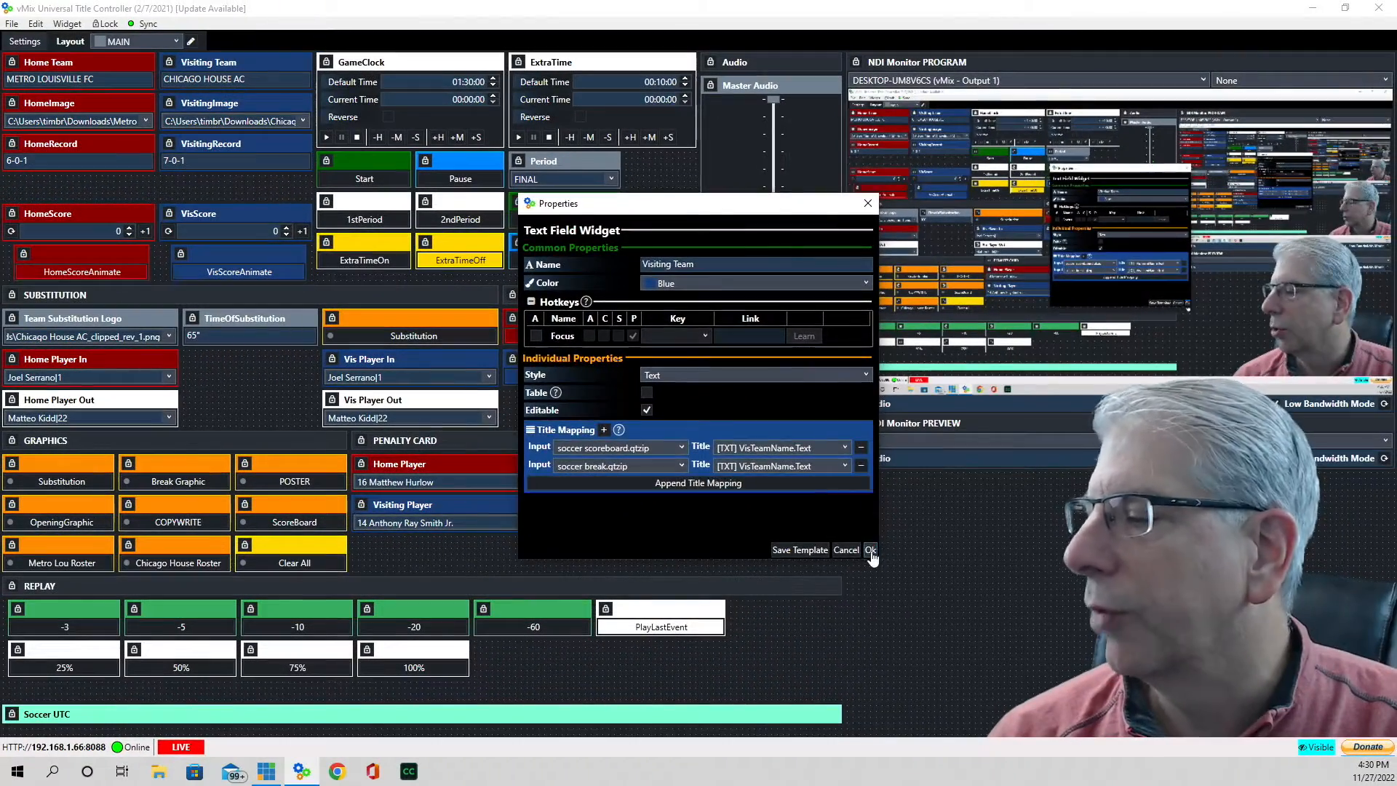
left_click(870, 550)
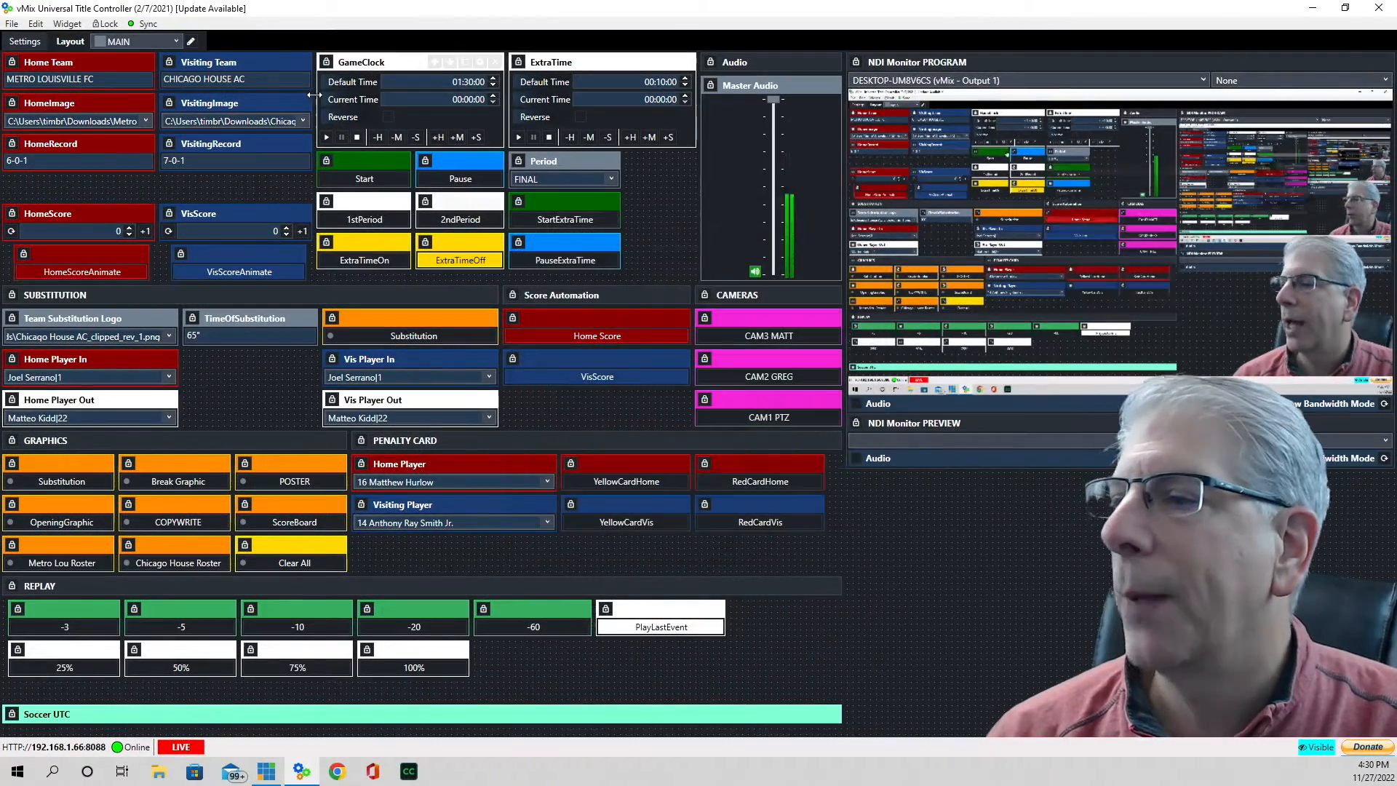
Copy the Visiting Team name, replace it with a sample team name, and show the Break Graphic.
triple_click(252, 79)
key("ctrl+c")
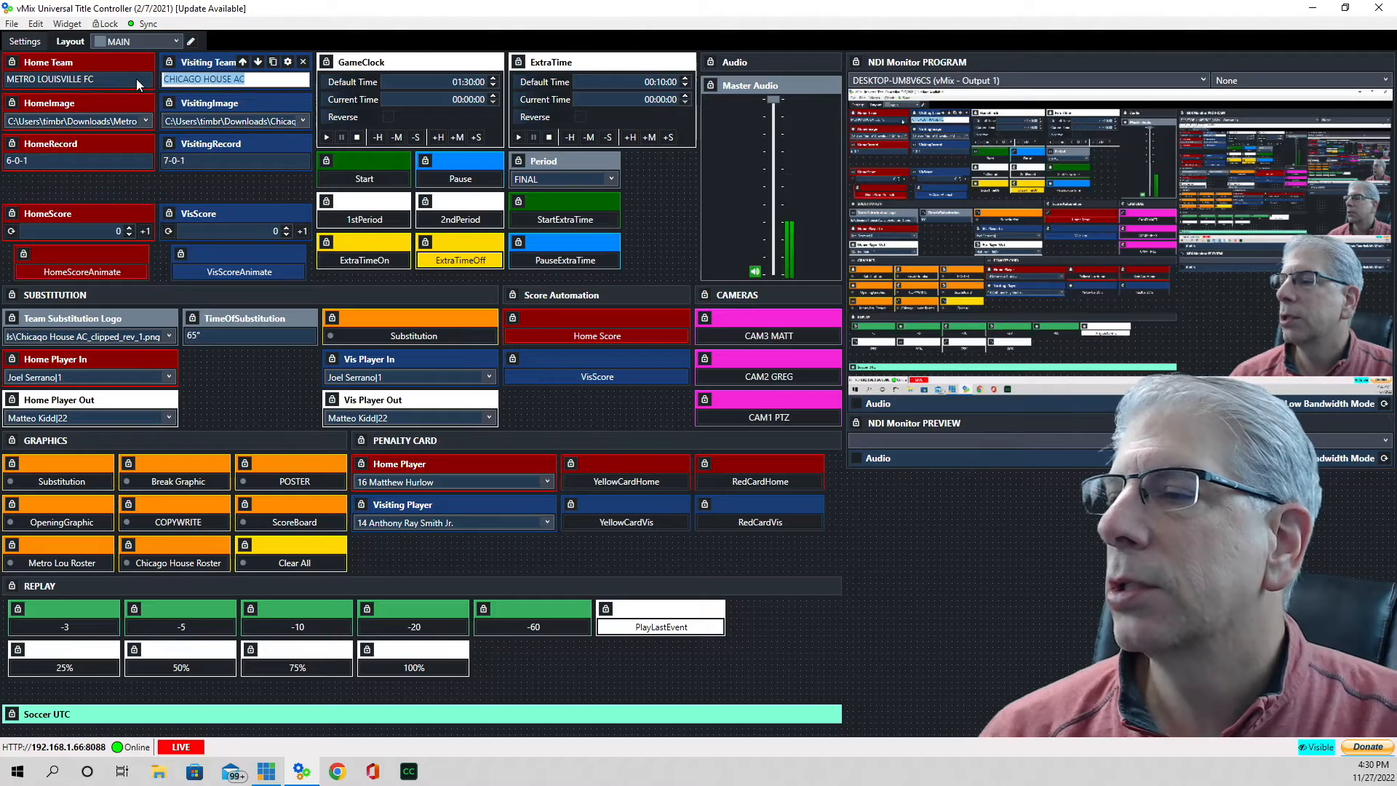
type("Tim's")
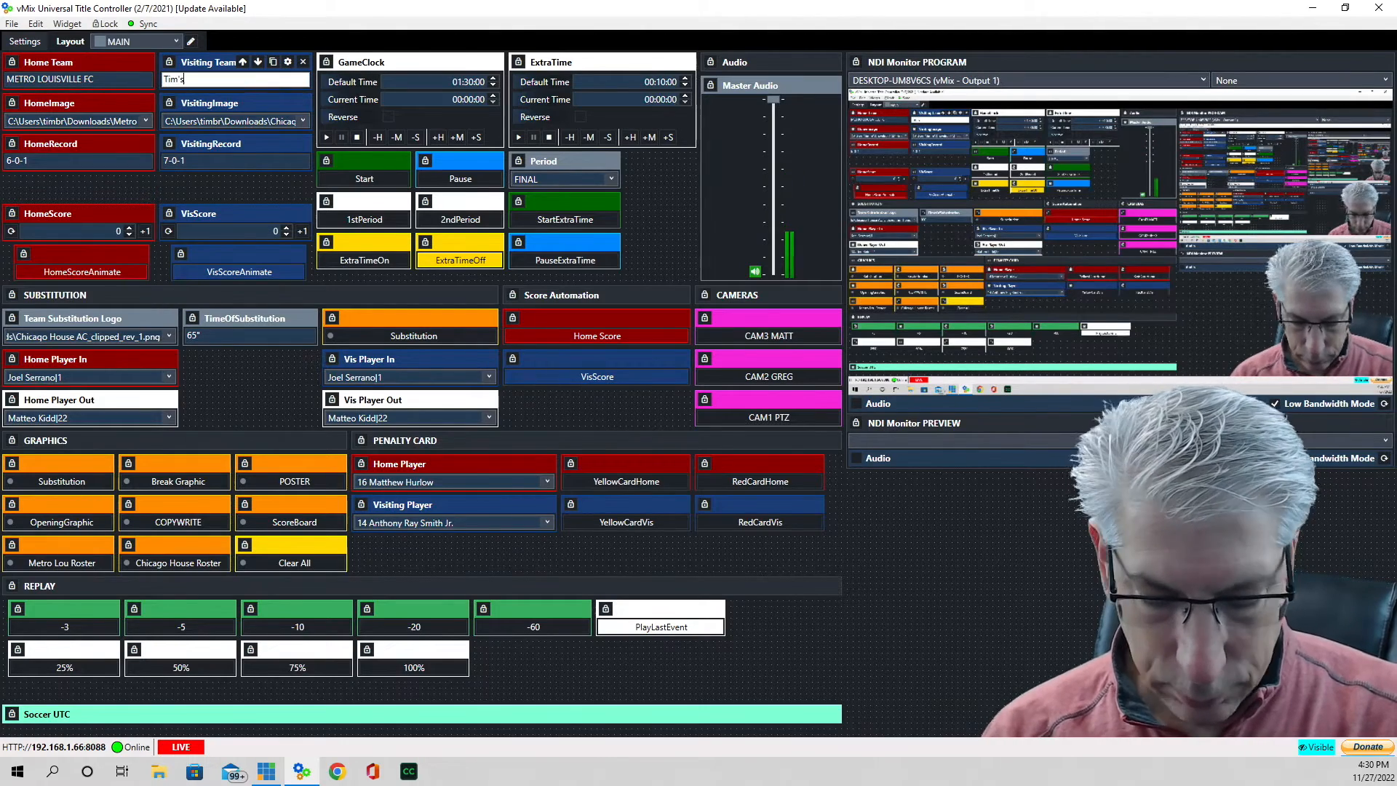
type(" Team")
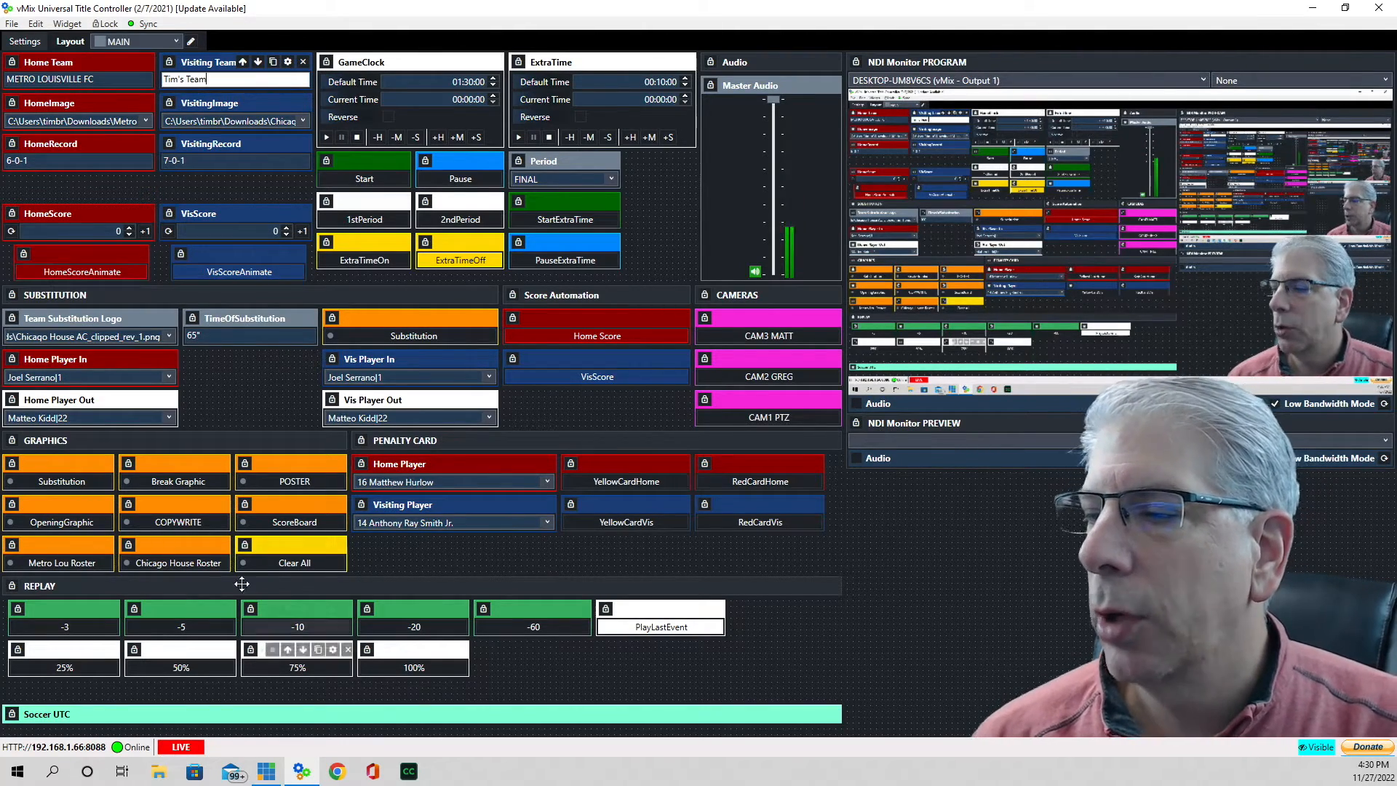
left_click(200, 483)
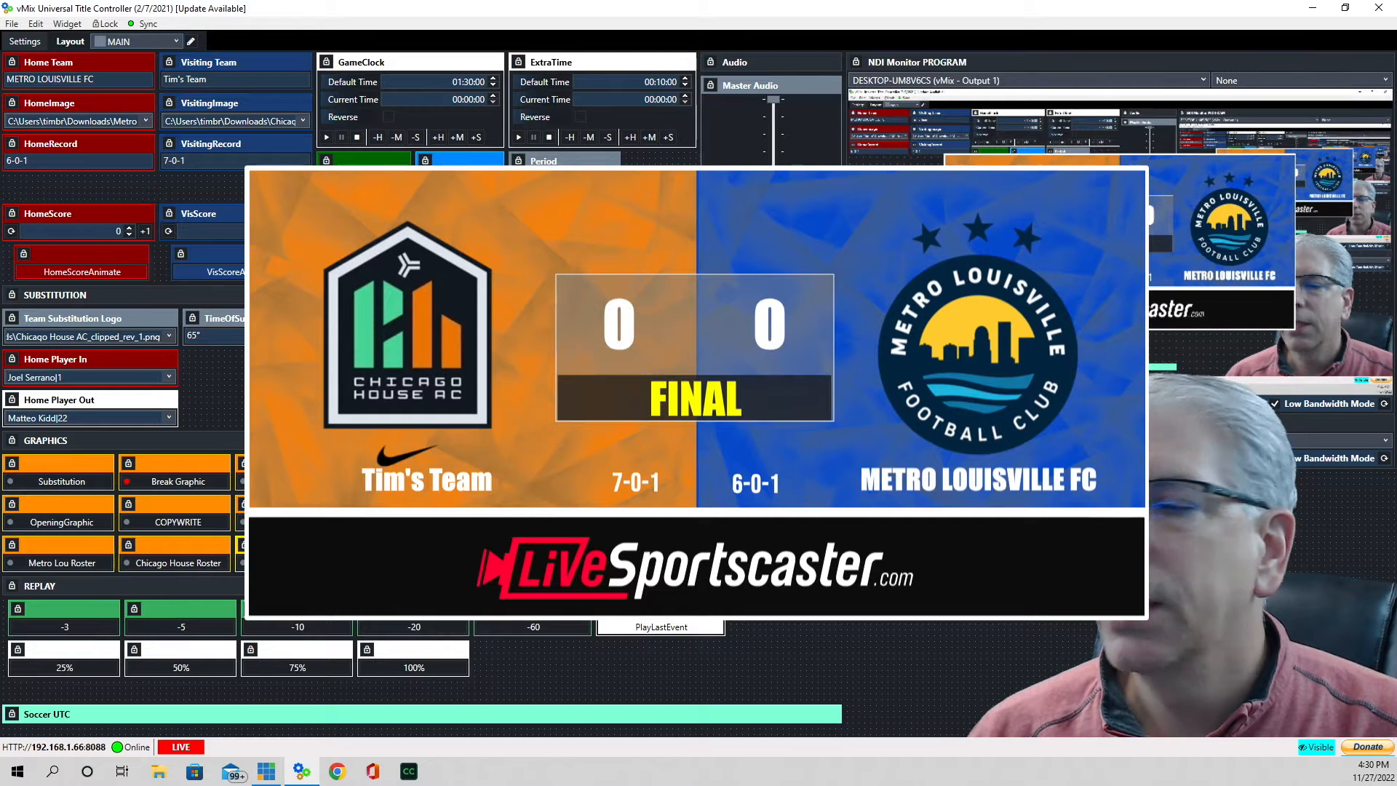
Restore the Visiting Team name to CHICAGO HOUSE AC and show the Break Graphic again.
left_click_drag(226, 80, 57, 63)
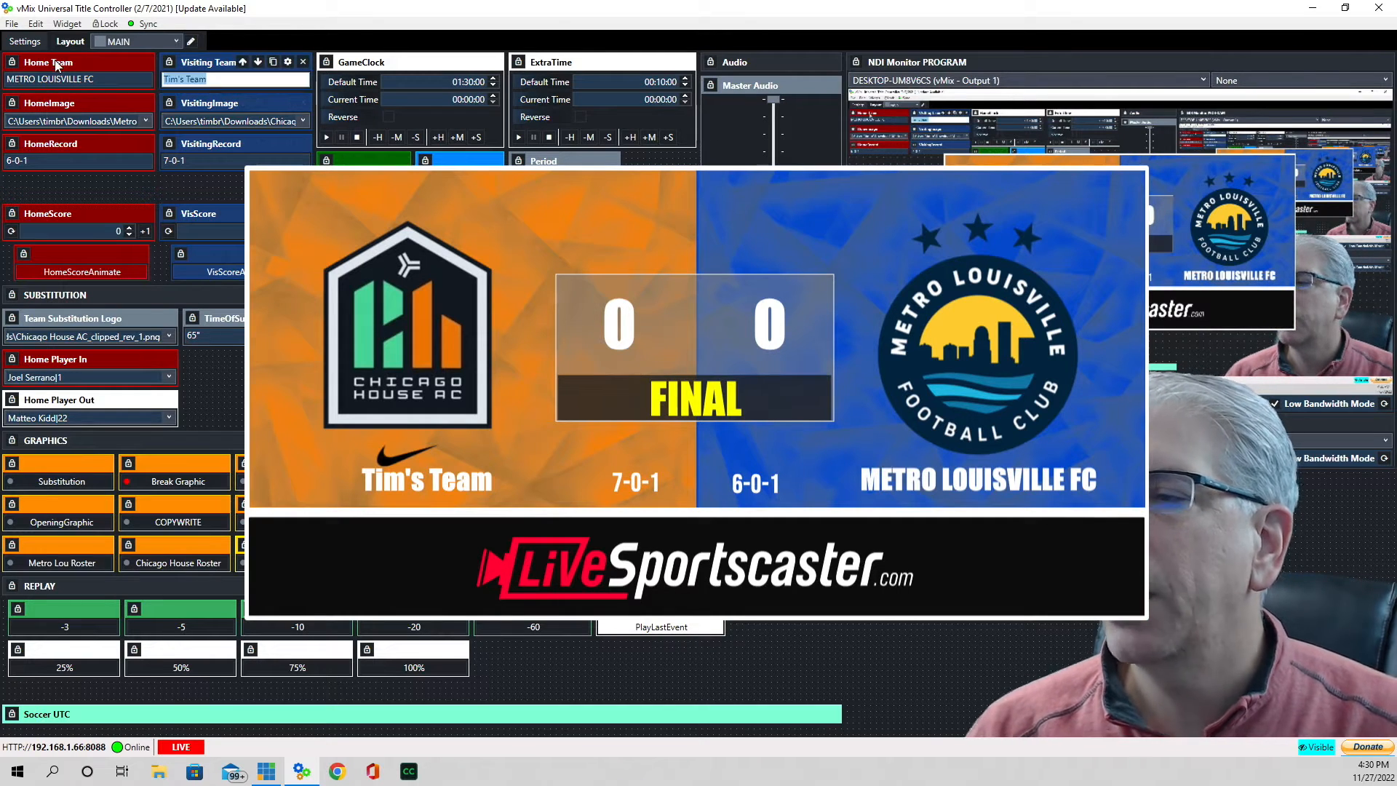
key("ctrl+v")
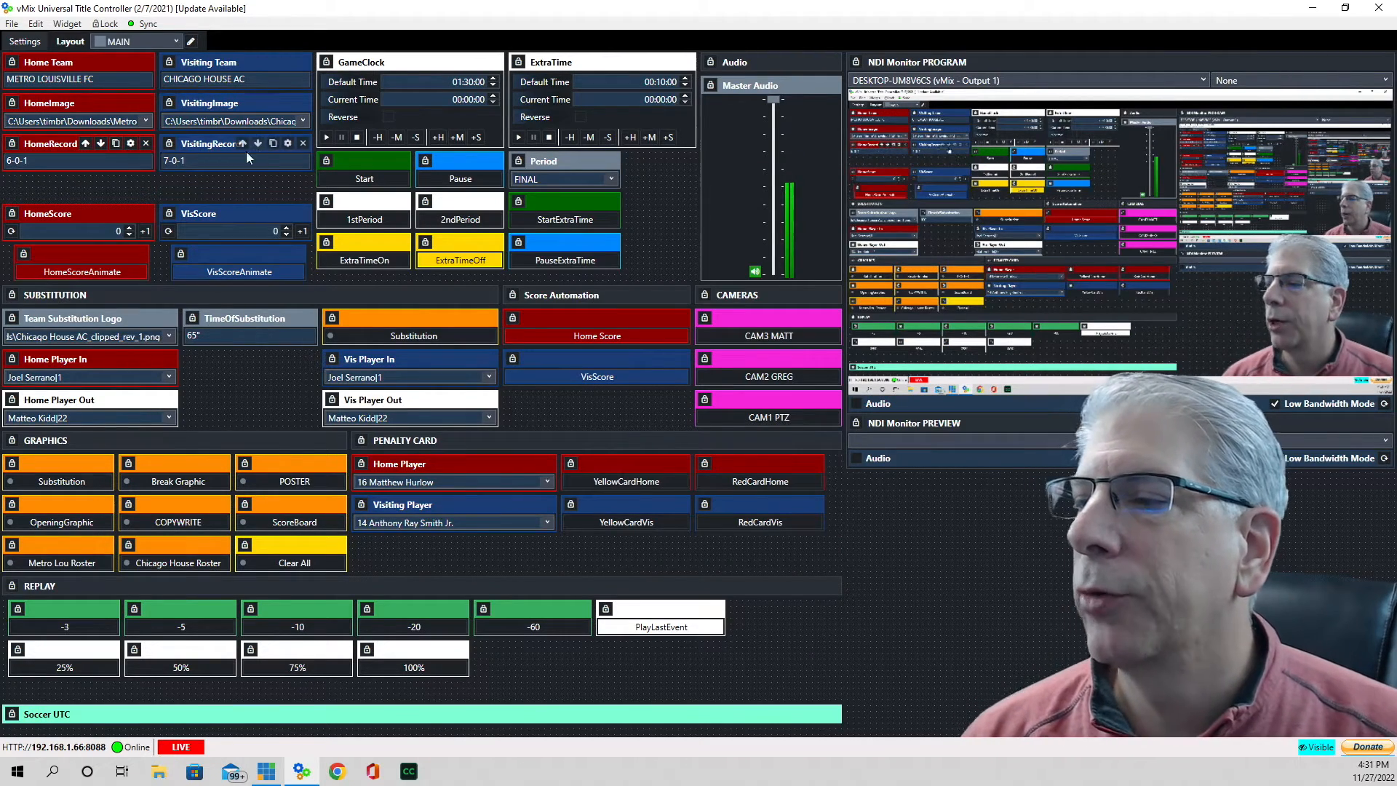
left_click(171, 484)
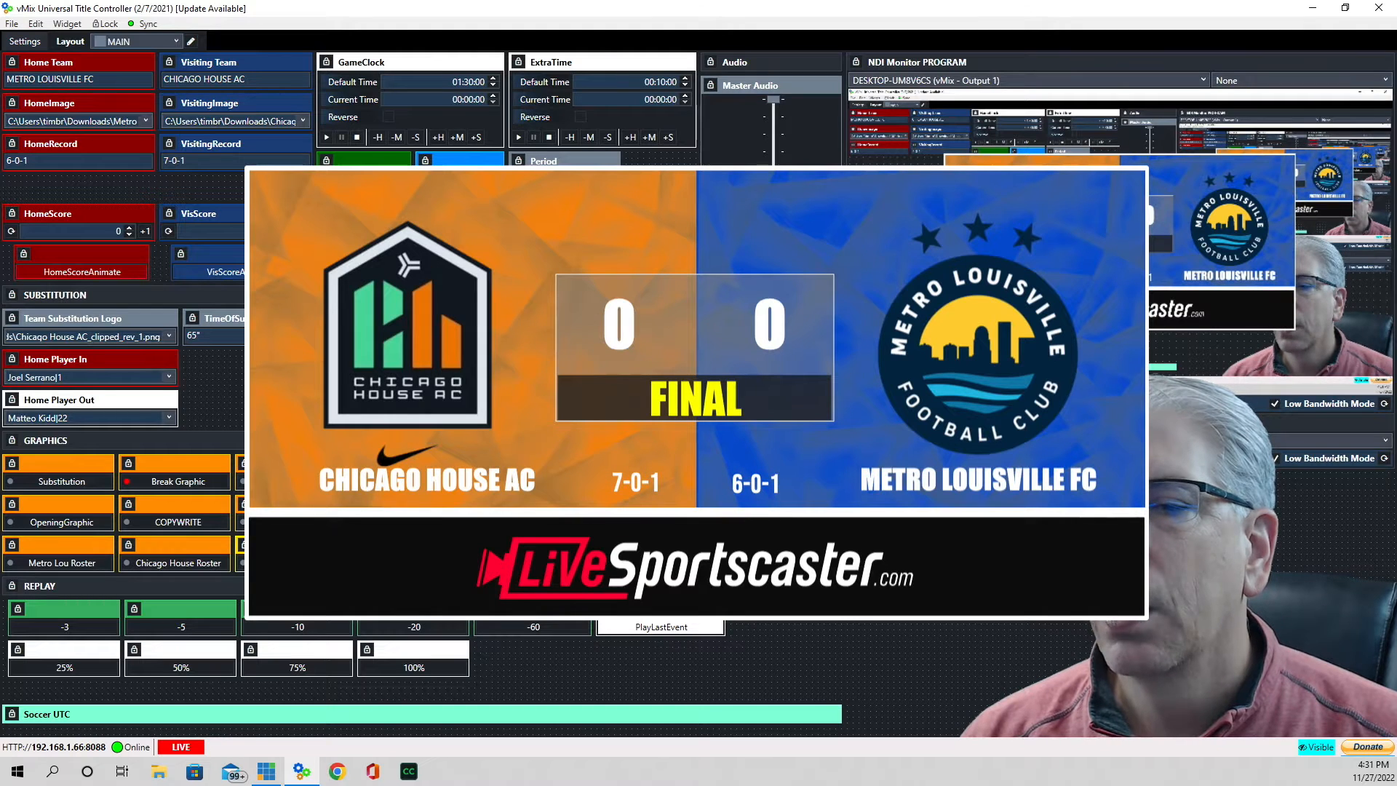
Test the HomeRecord update on the live Break Graphic with 6-0-2, and restore it to 6-0-1.
left_click(43, 161)
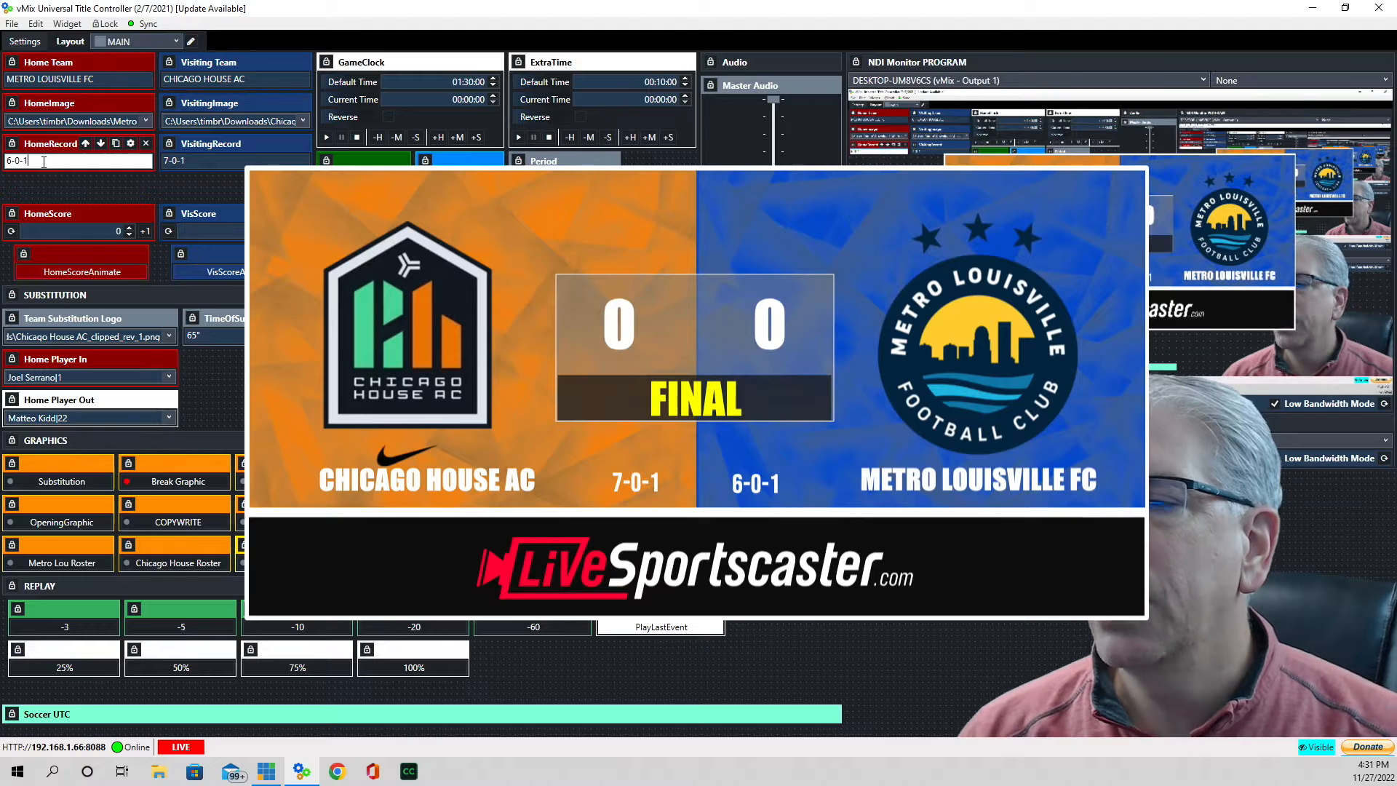
key("BackSpace")
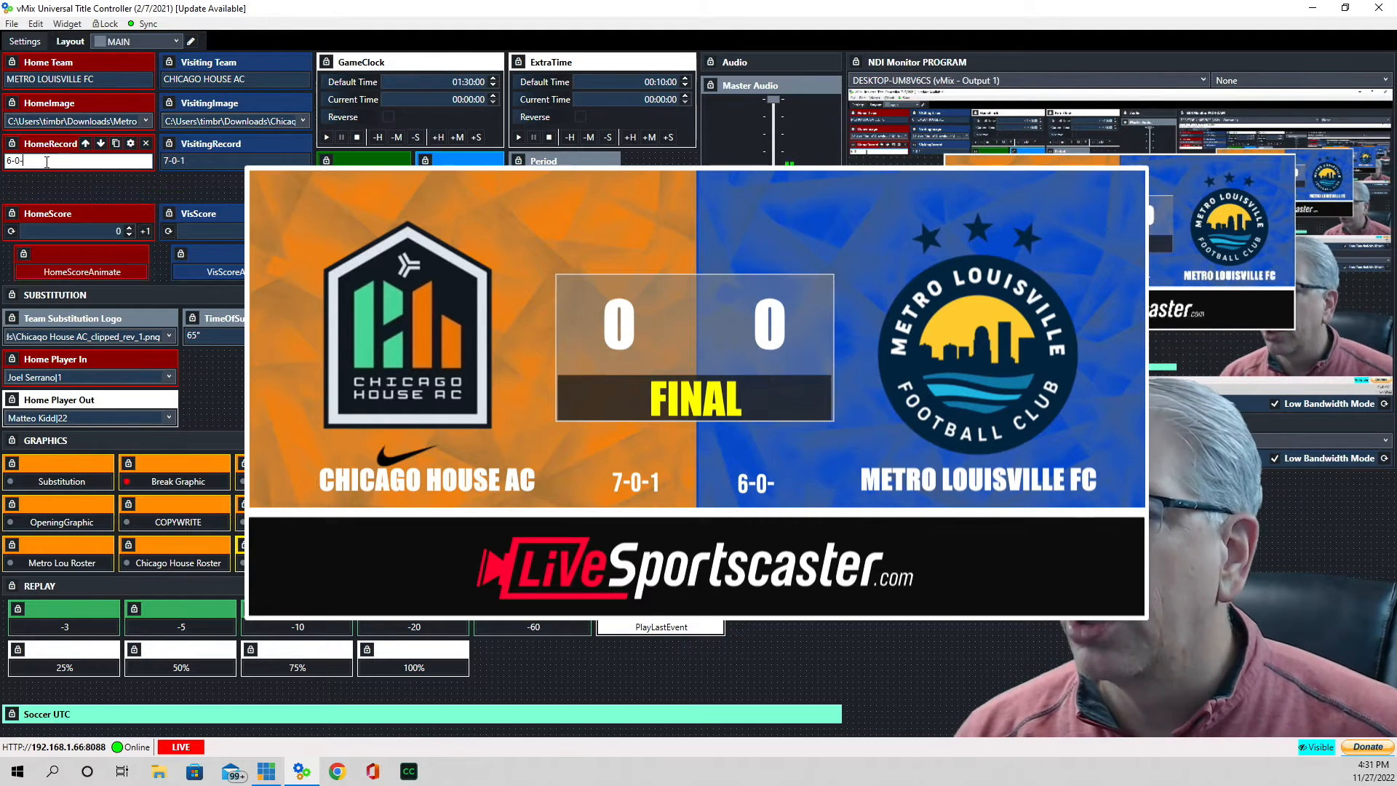
type("2")
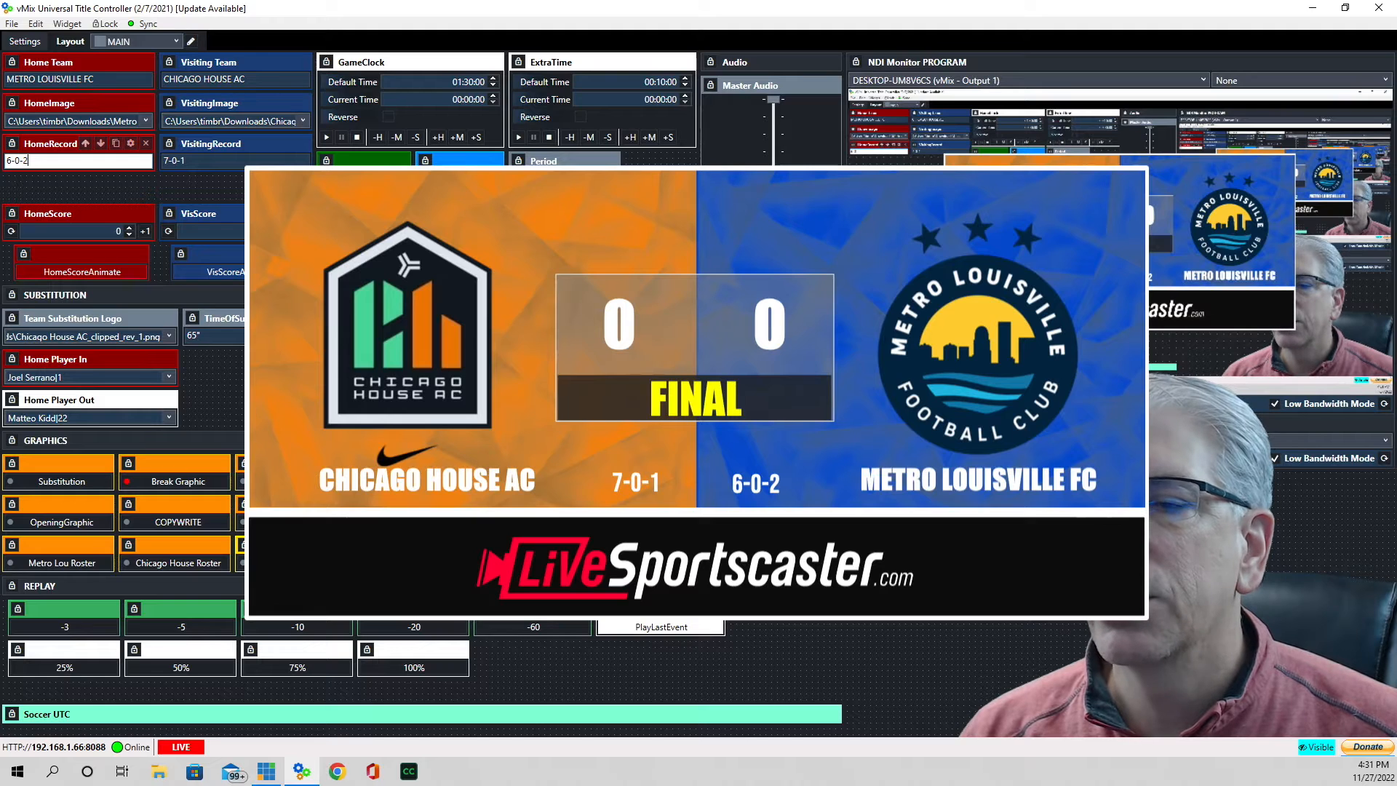
key("BackSpace")
type("1")
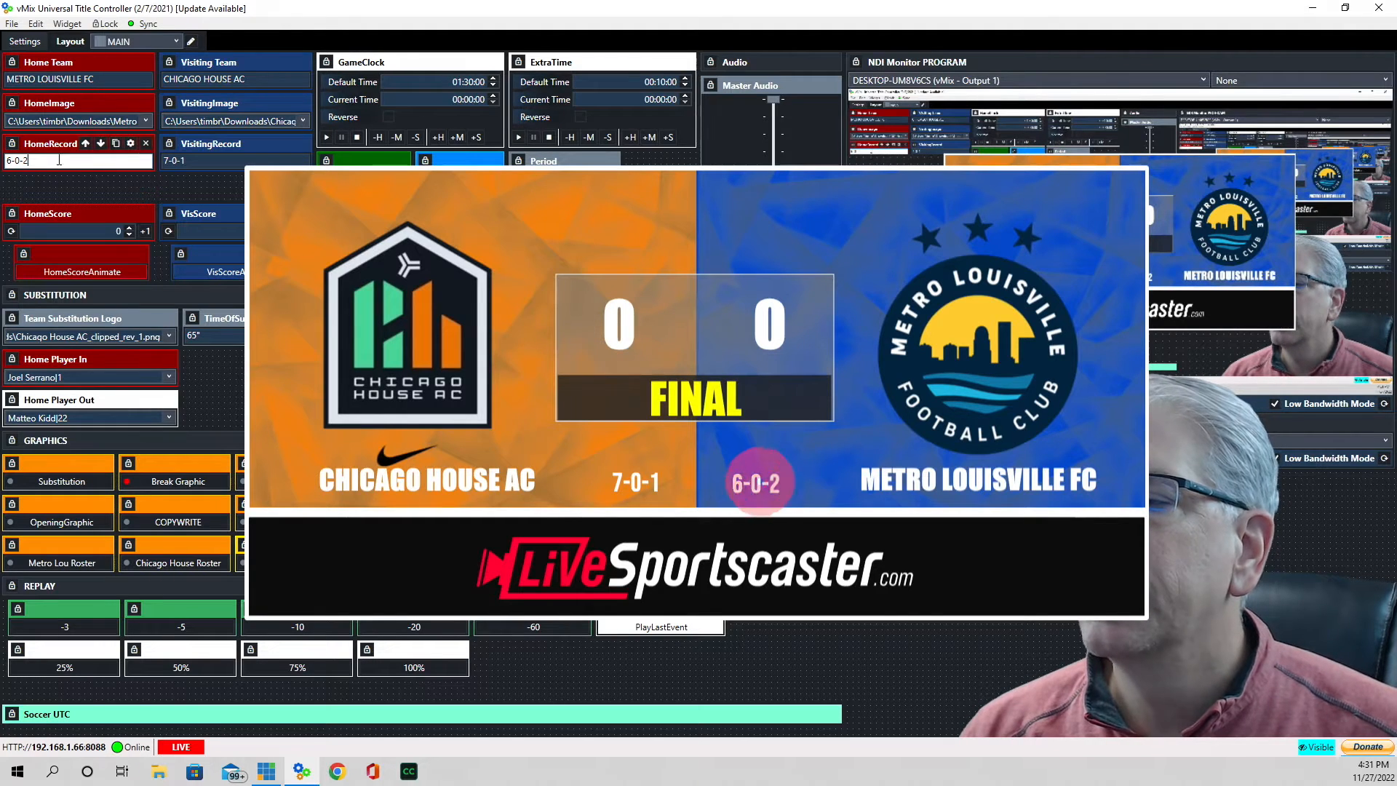
Finish the HomeRecord entry, review the Period widget's options without changing the selection, and toggle the Break Graphic.
key("Return")
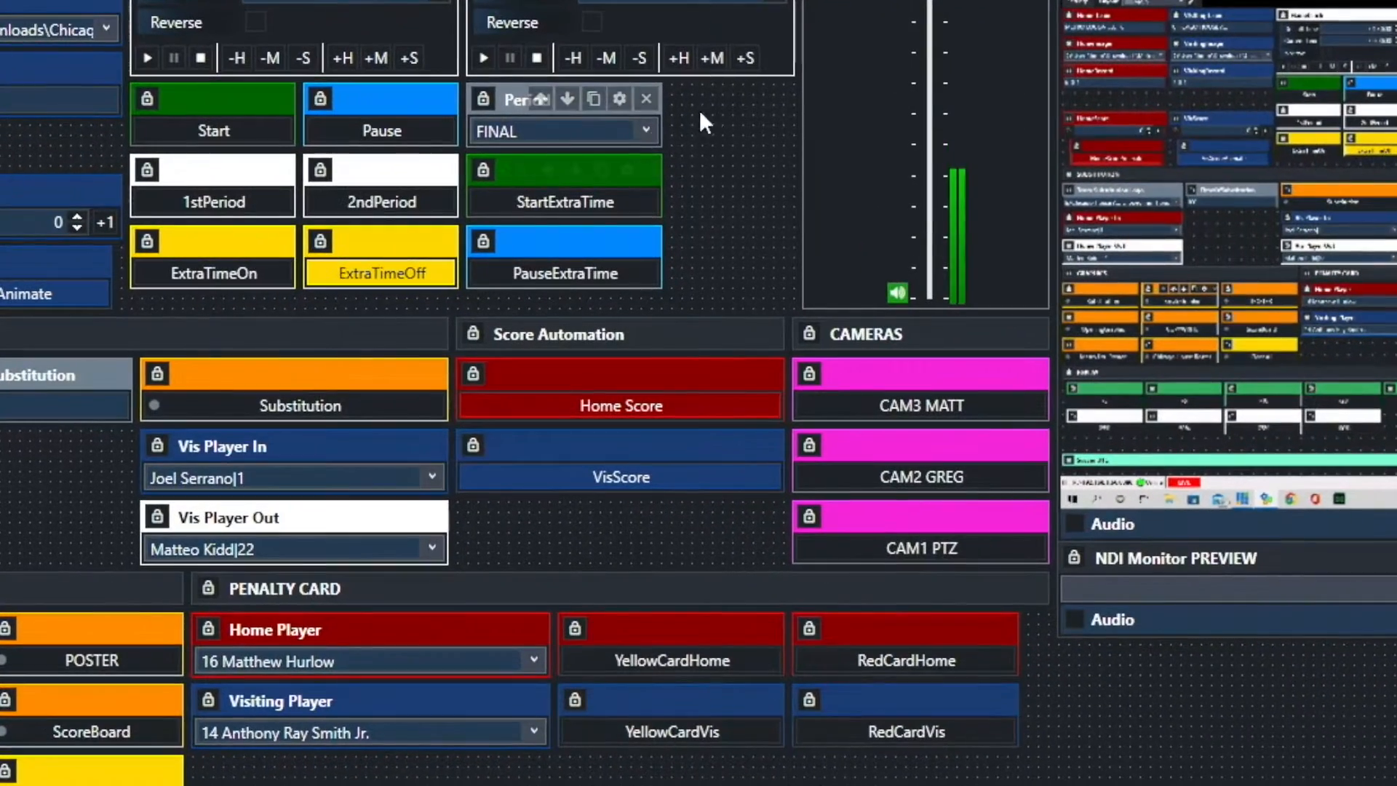
left_click(631, 153)
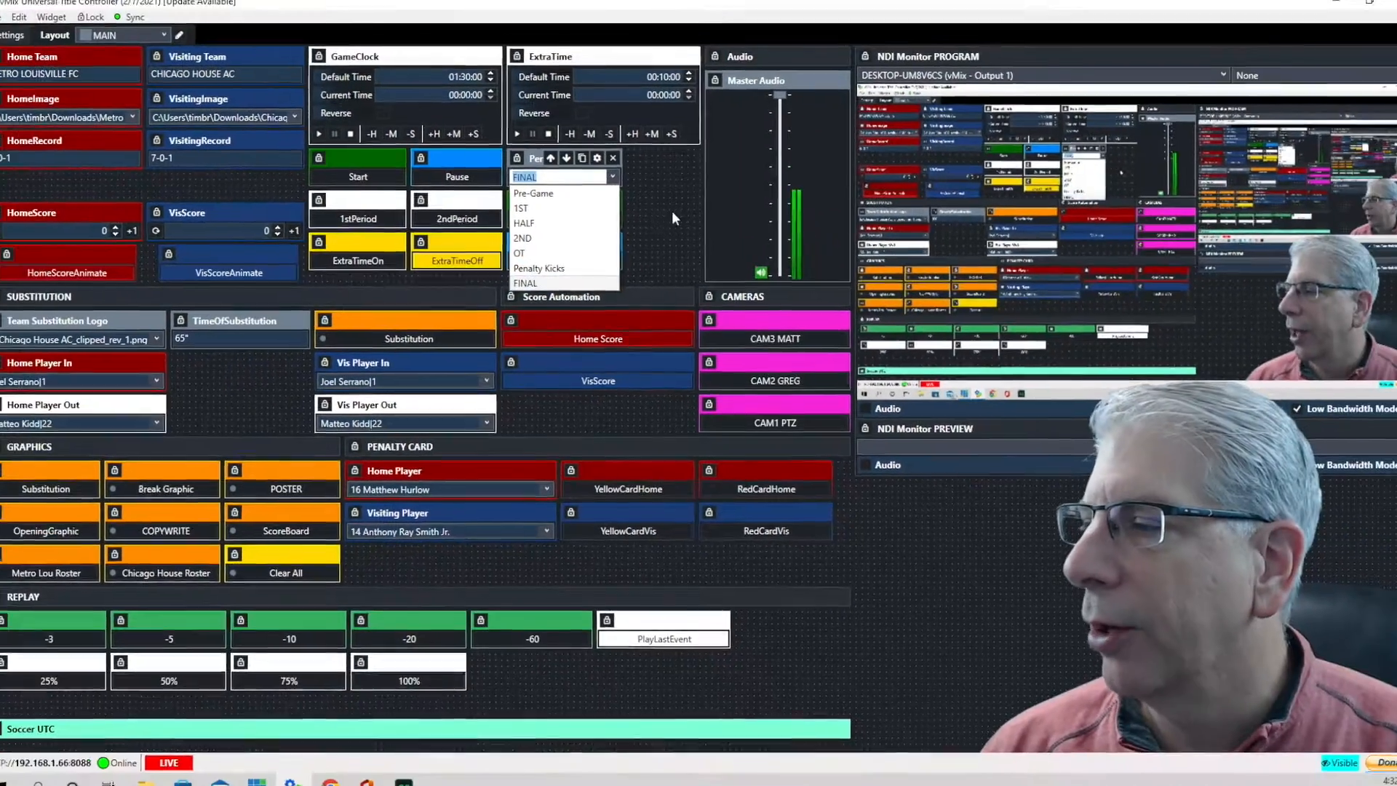
left_click(726, 192)
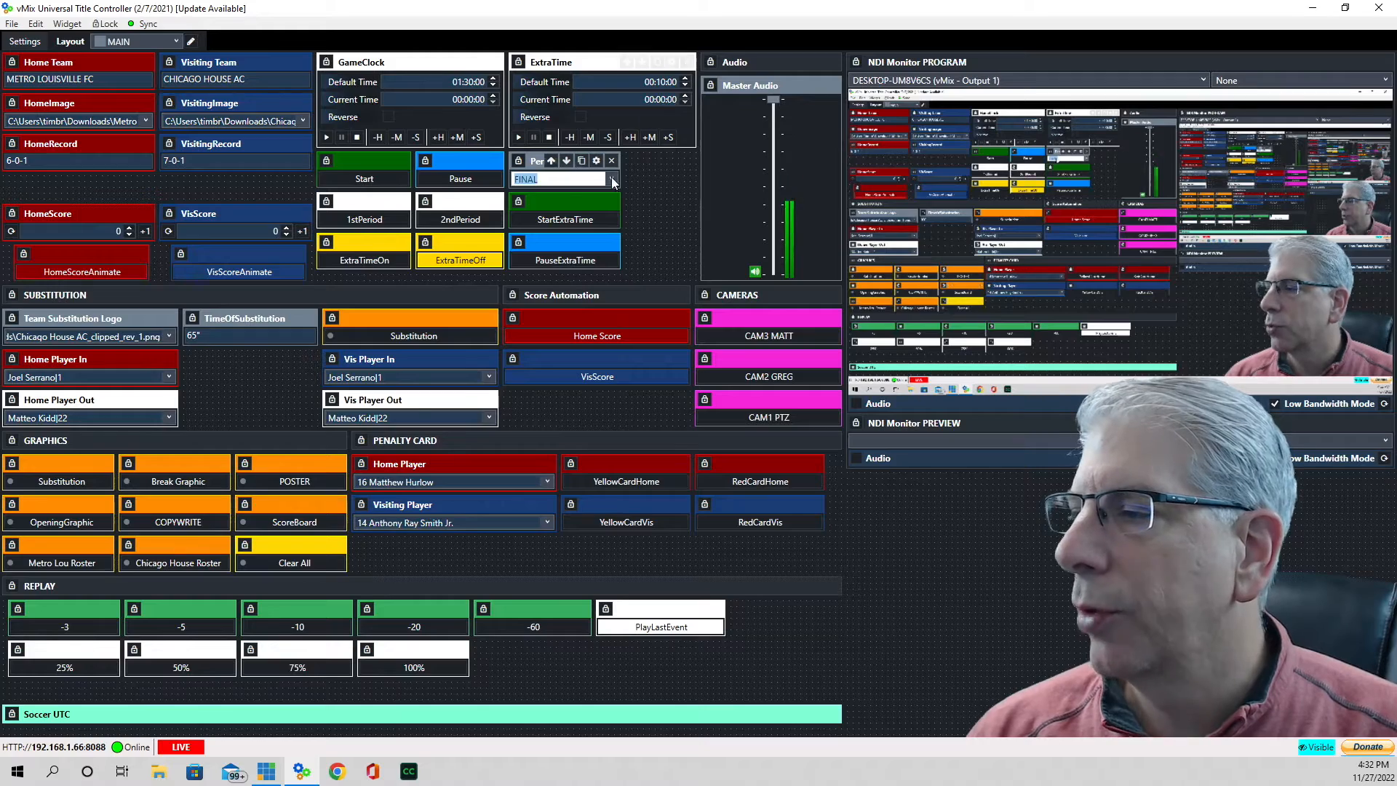
left_click(148, 479)
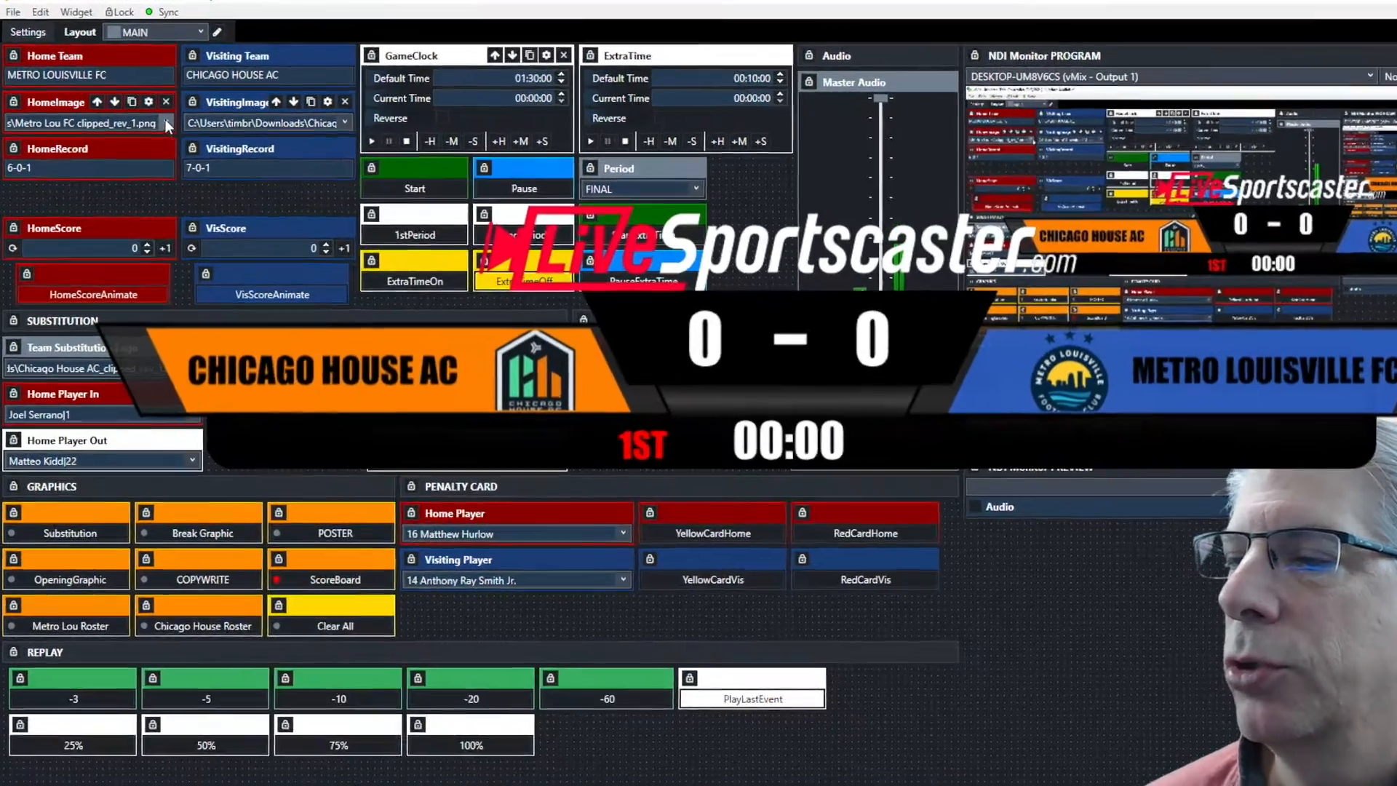
Test the scoreboard's home logo by setting HomeImage to ochs-logo_clipped_rev_1 - Copy.png, and restore Metro Lou FC clipped_rev_1.png.
left_click(146, 121)
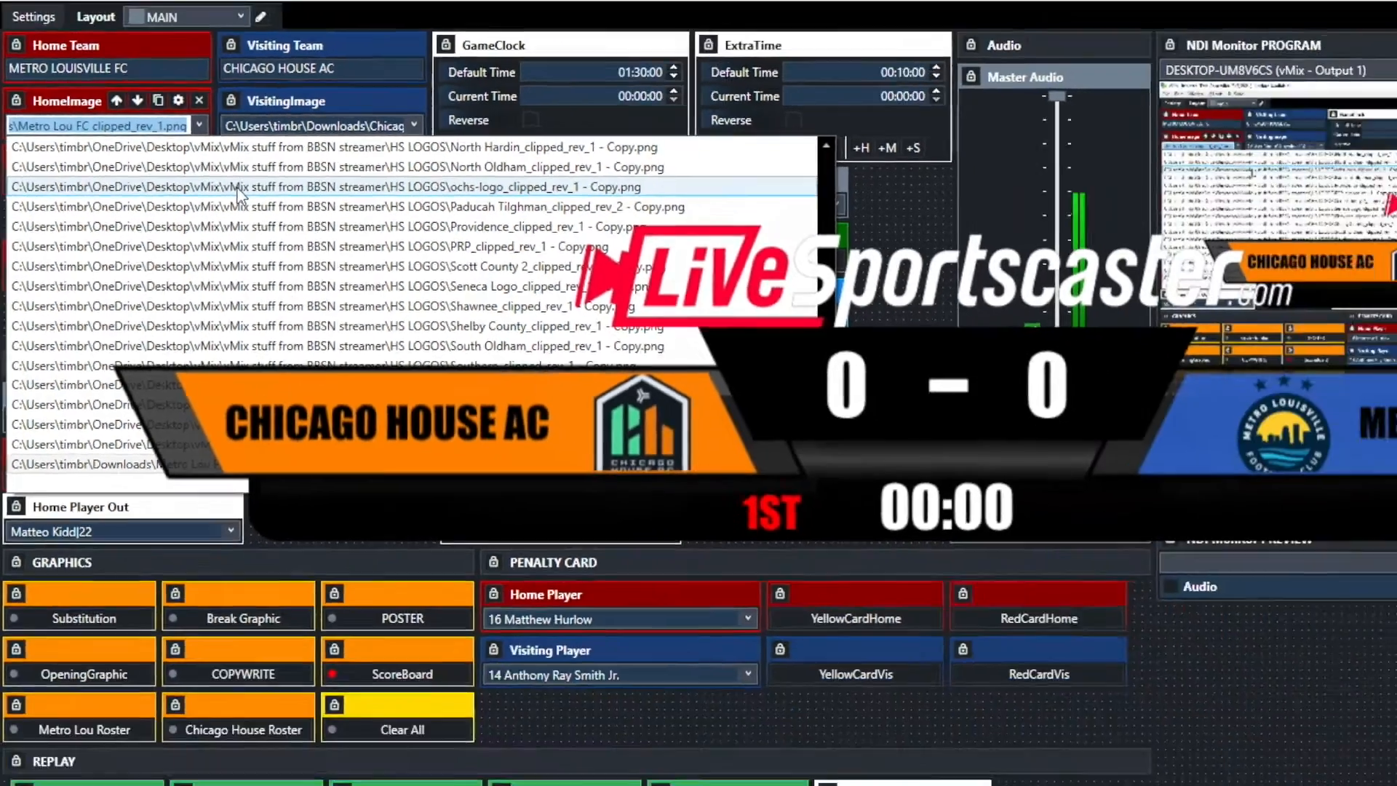
left_click(313, 209)
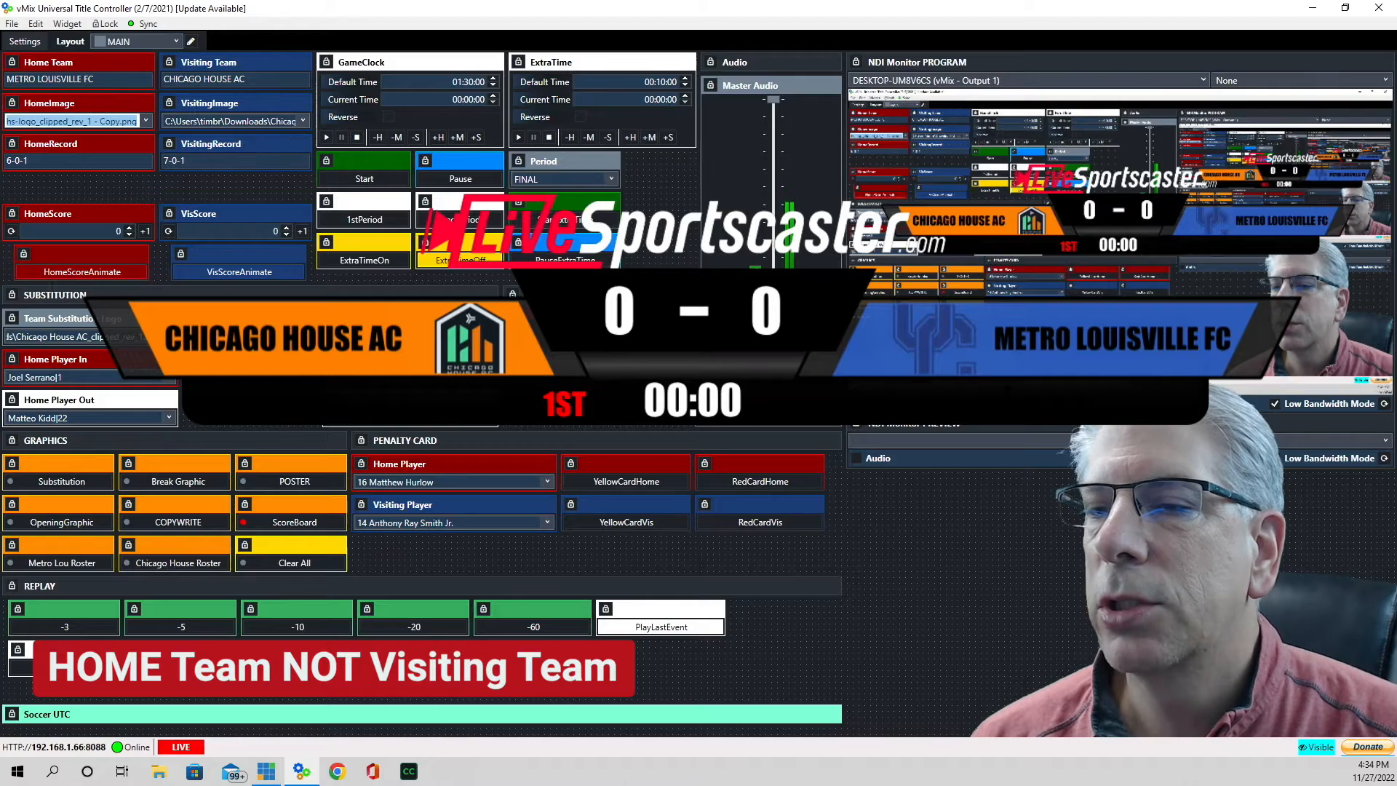
left_click(146, 121)
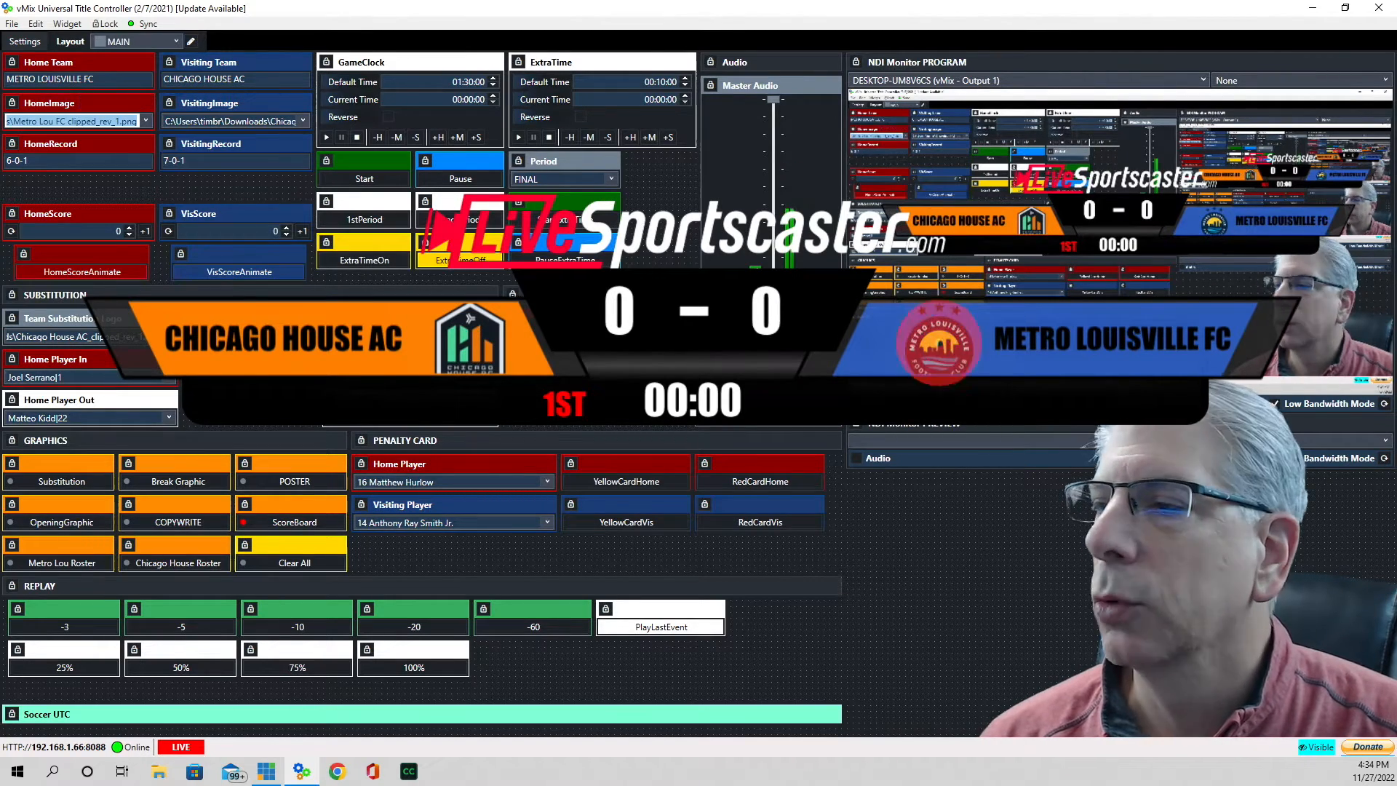
Change VisitingImage to the Western_clipped_rev_1 - Copy.png logo and show the ScoreBoard graphic with it.
left_click(304, 121)
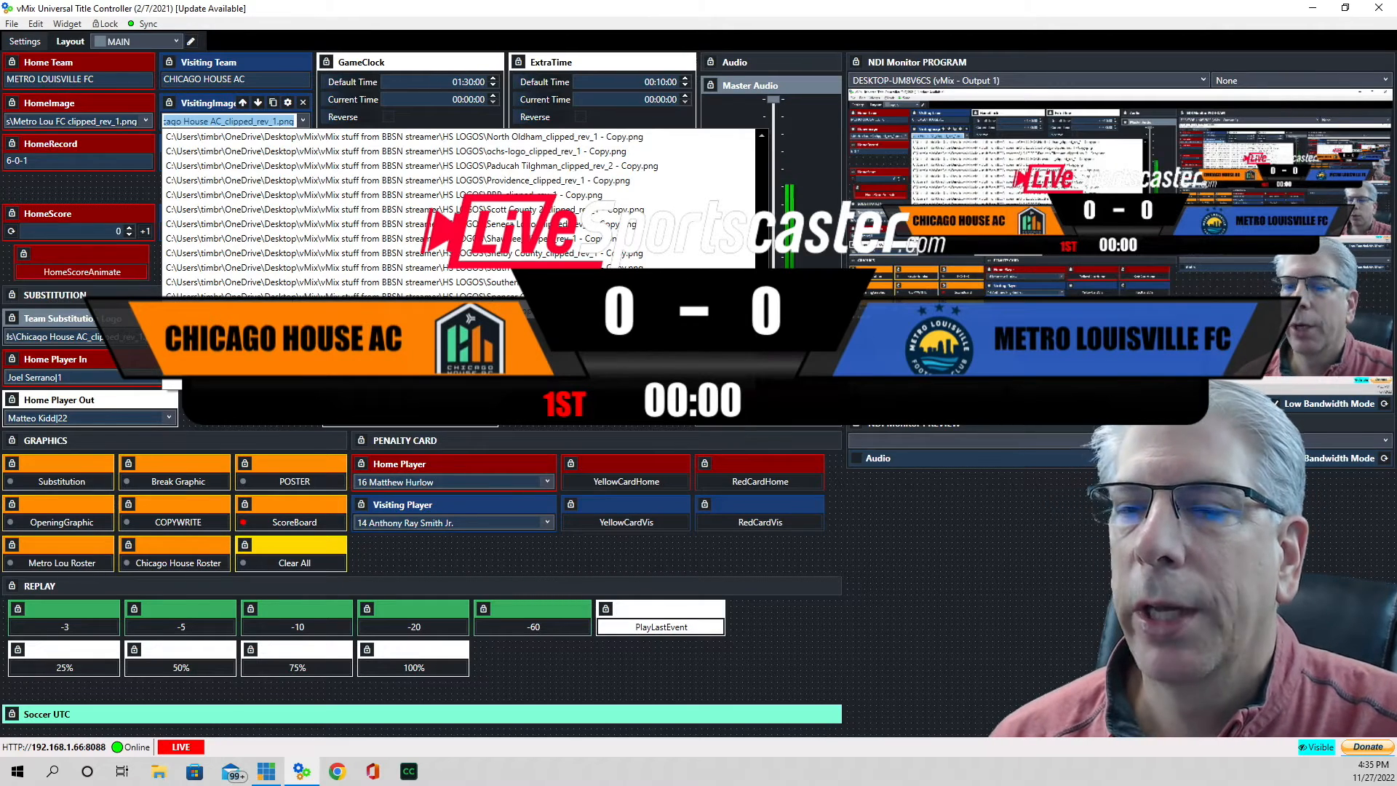
left_click(364, 341)
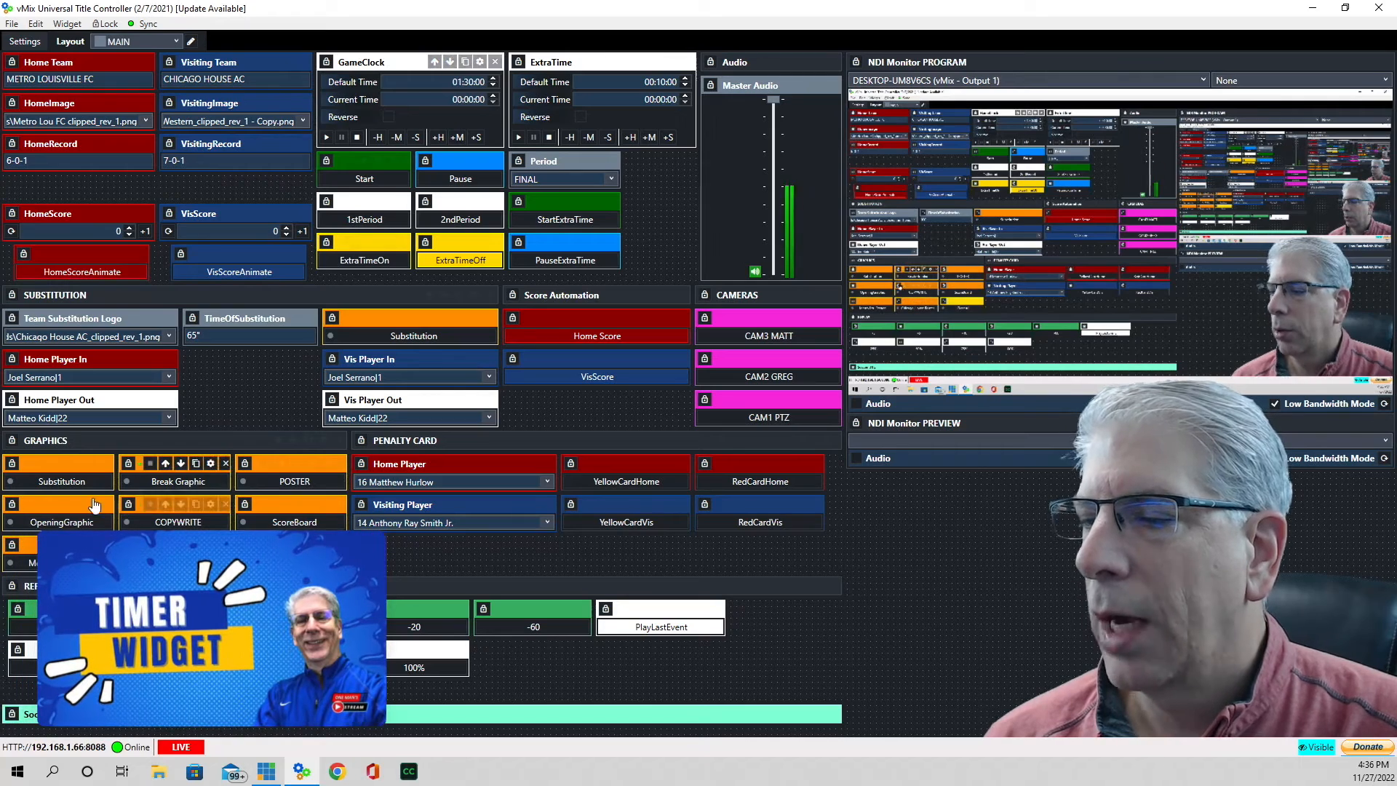
left_click(294, 518)
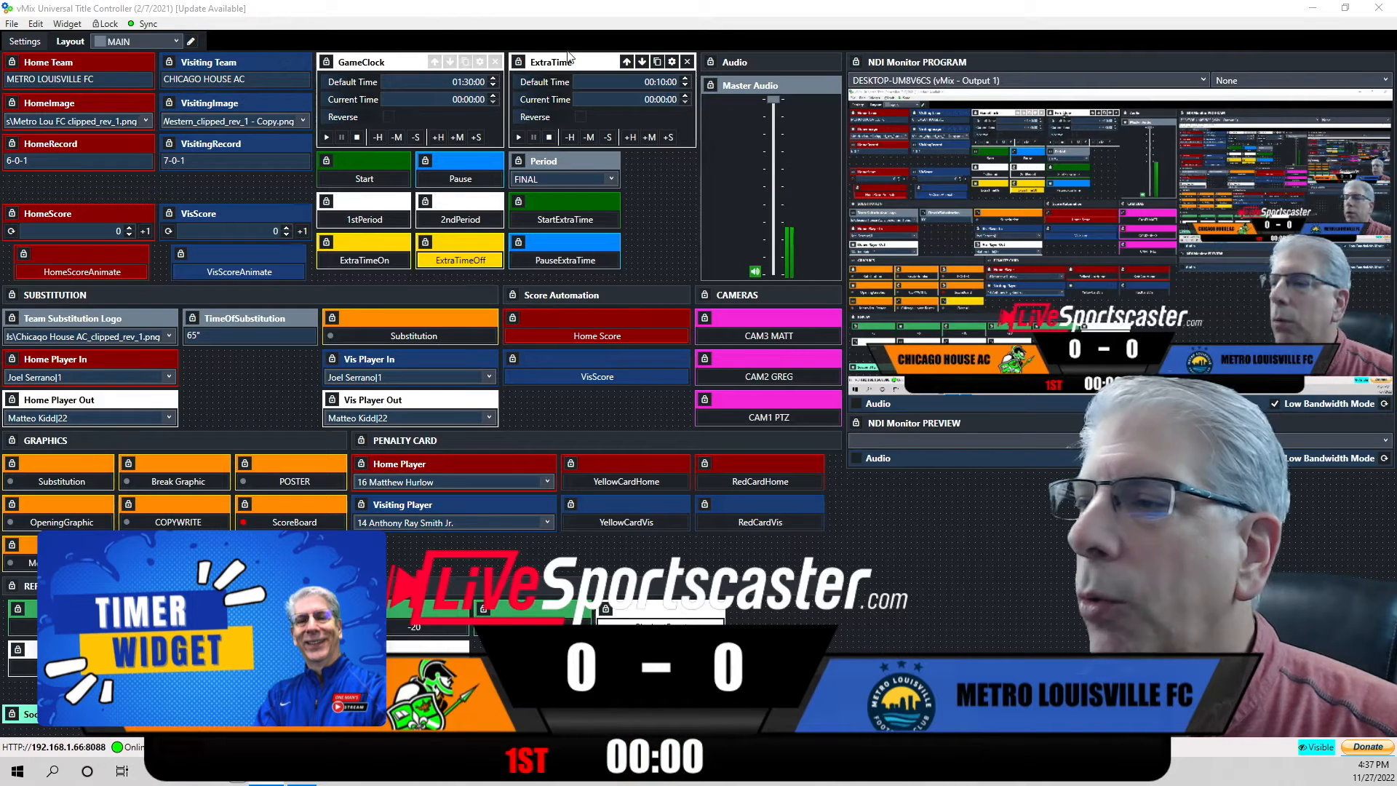
Start the GameClock and examine its timer properties, including the hotkeys, title mapping, format and events.
left_click(326, 137)
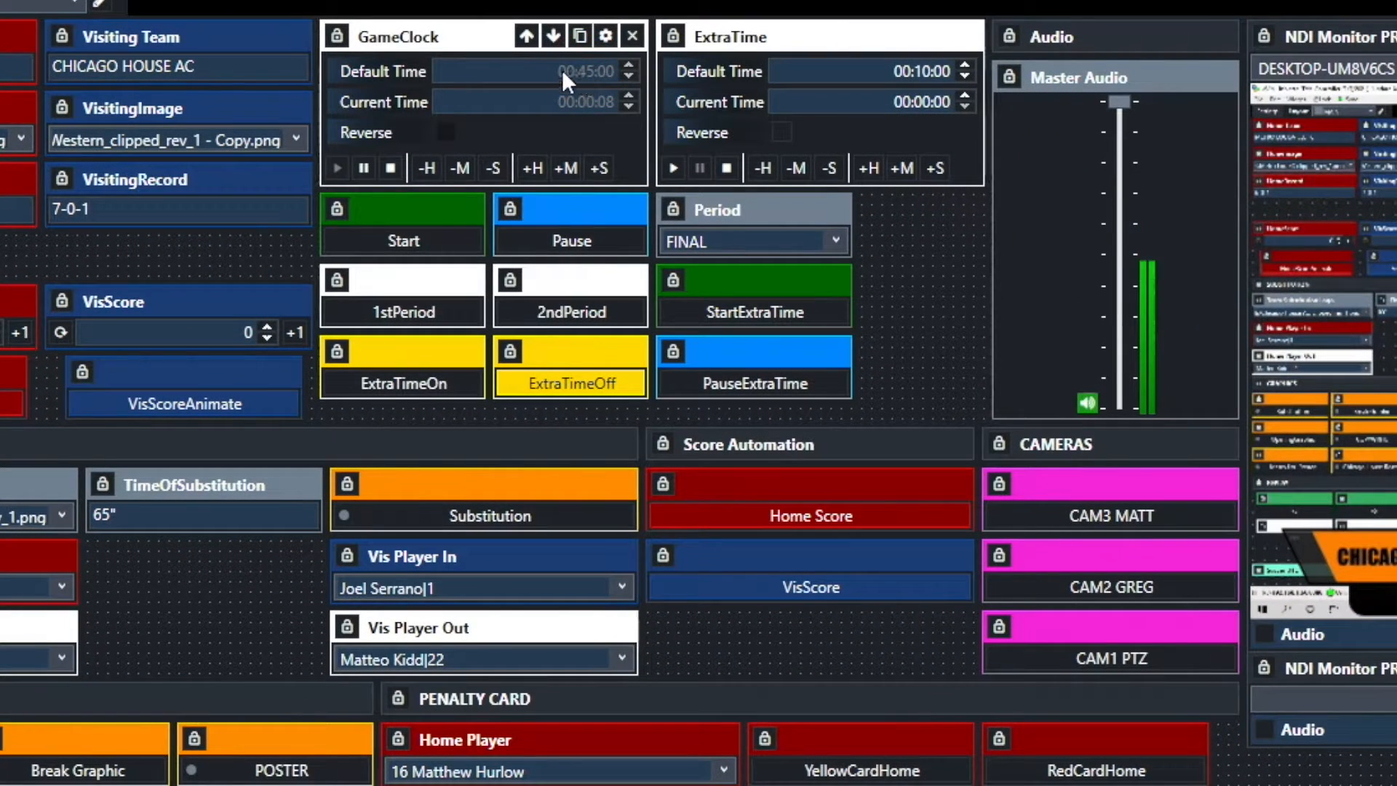
left_click(605, 36)
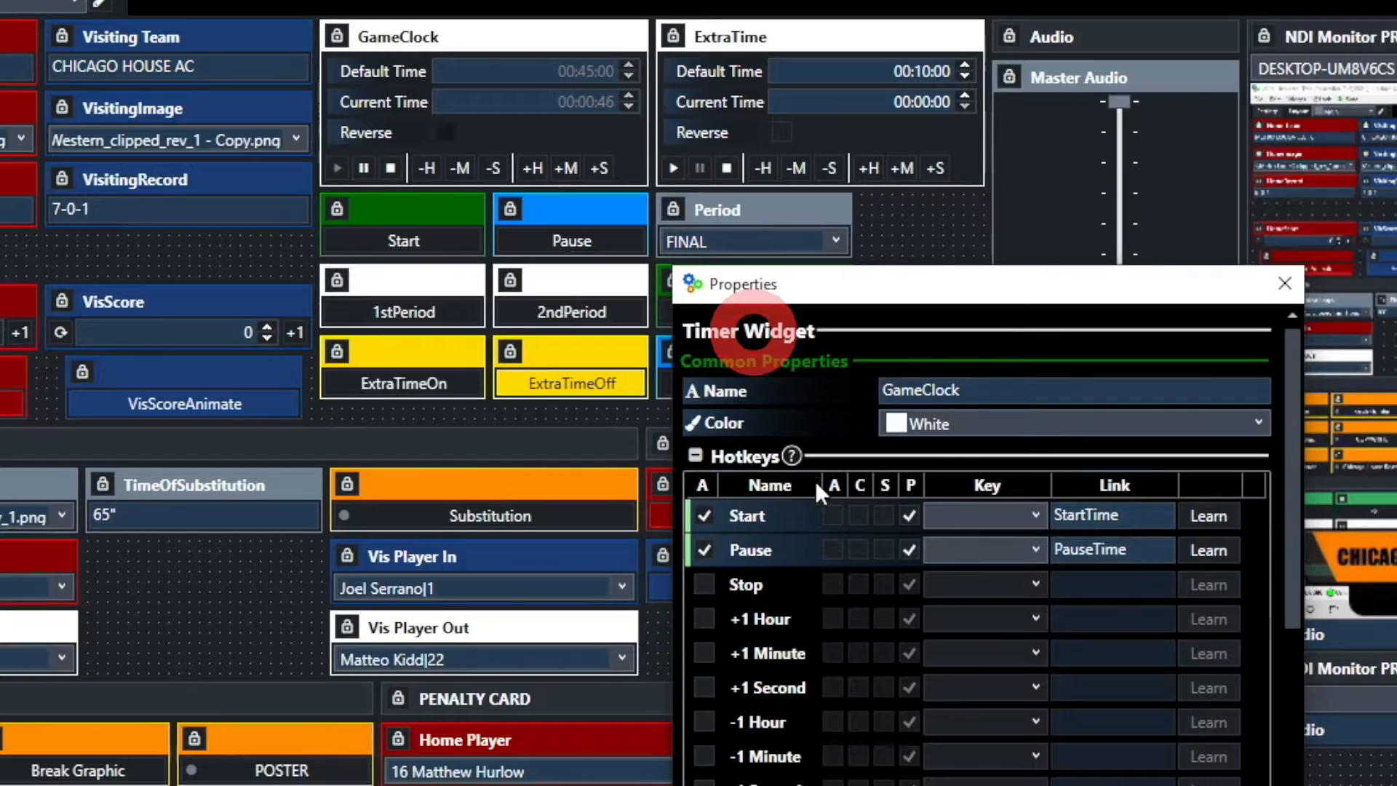
scroll(840, 563, "down", 5)
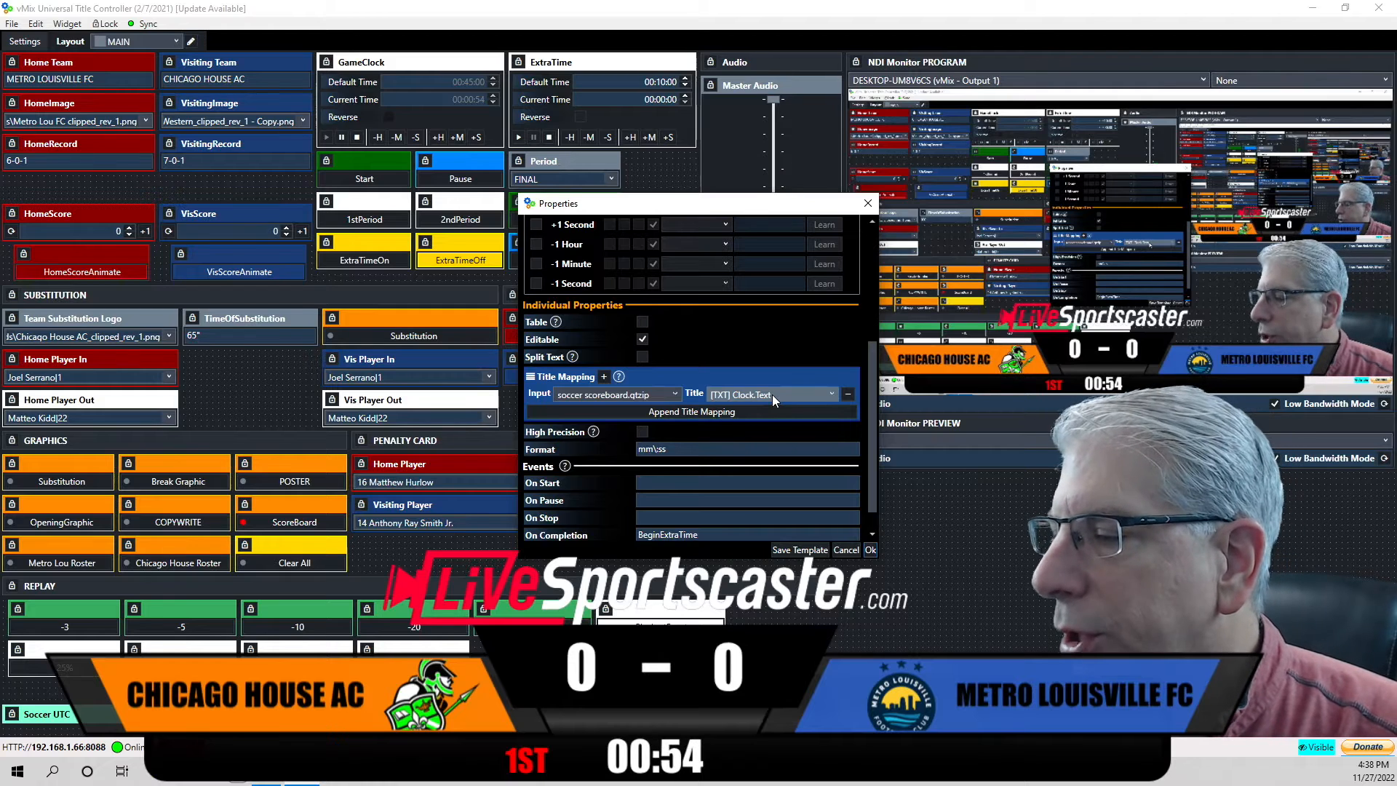
scroll(774, 394, "down", 1)
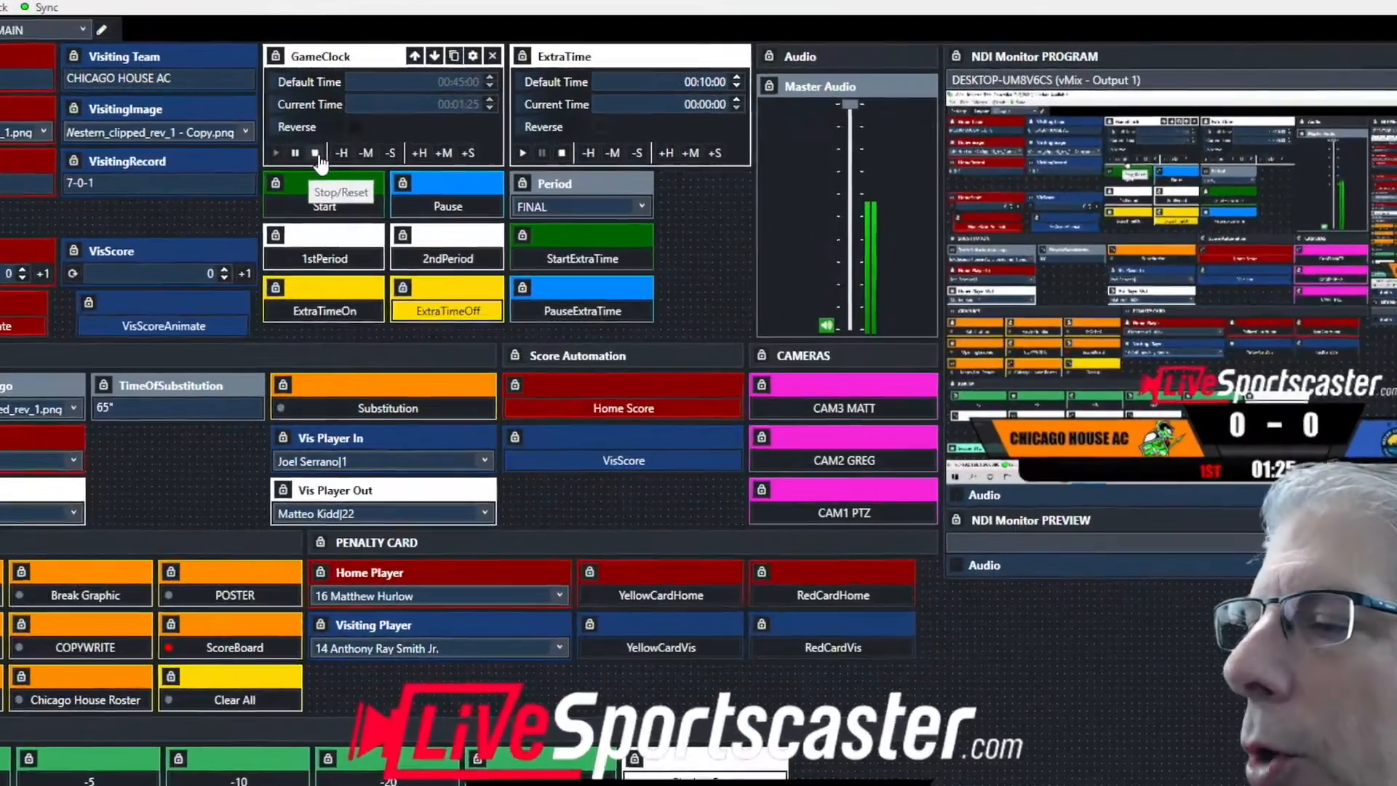
Pause and resume the GameClock with its built-in controls, and repeat the test with the separate Start and Pause widgets.
left_click(317, 156)
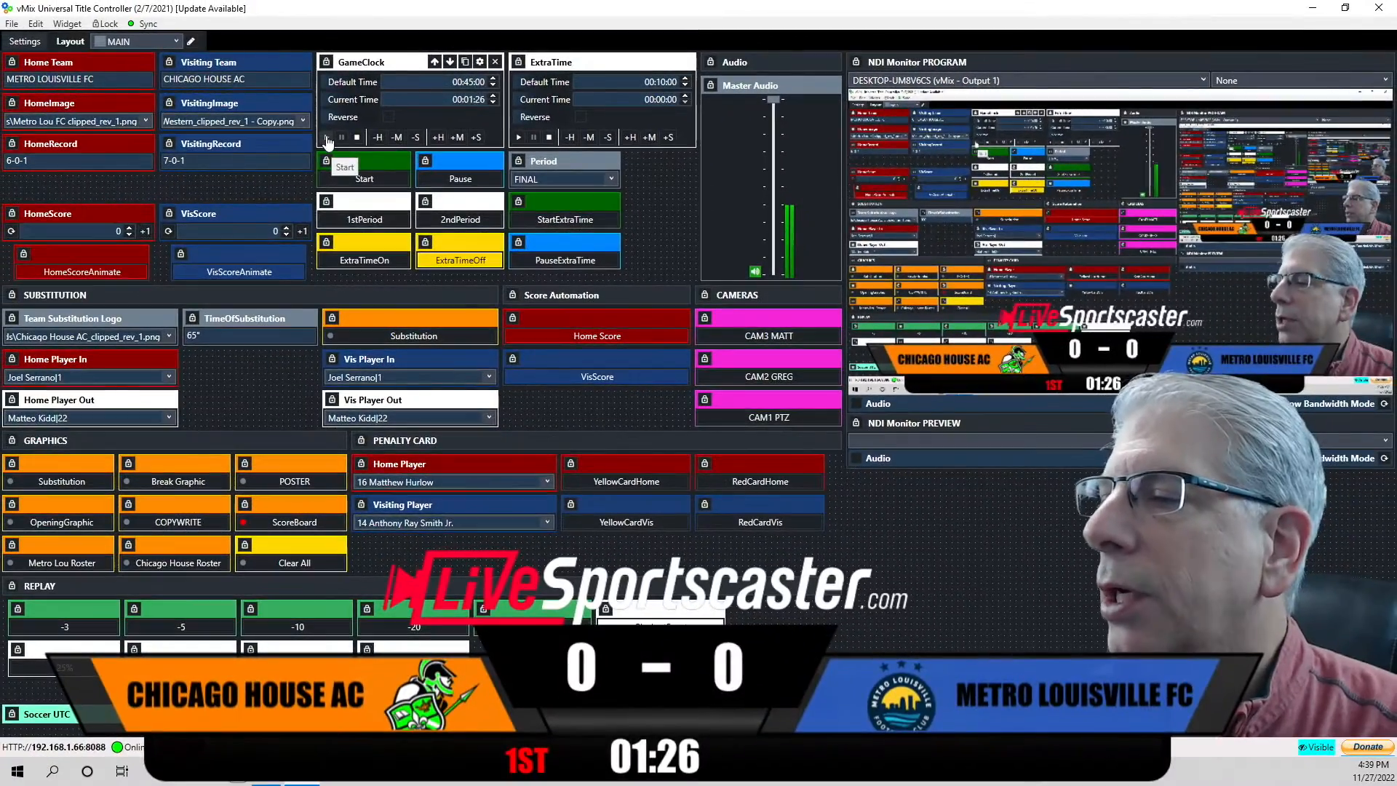
left_click(326, 137)
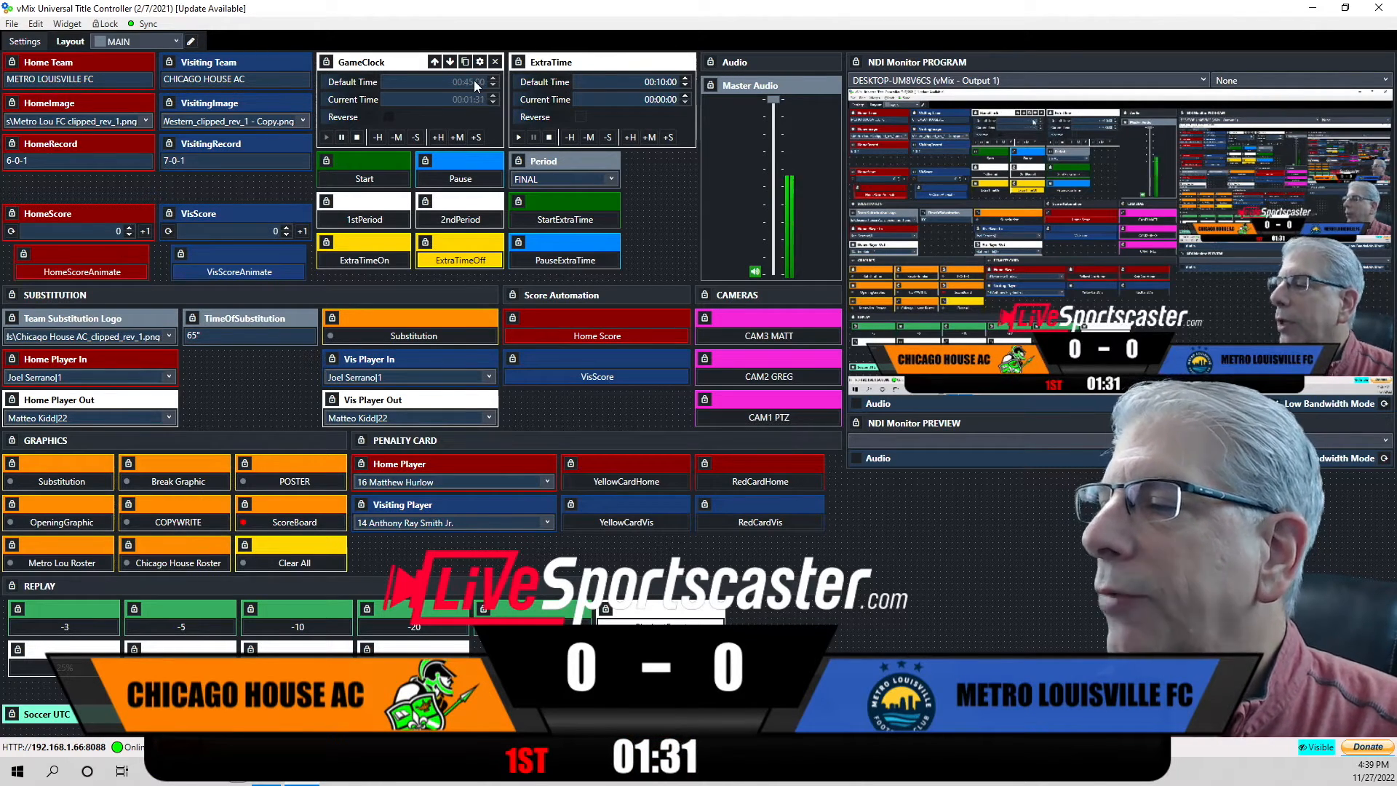
left_click(367, 180)
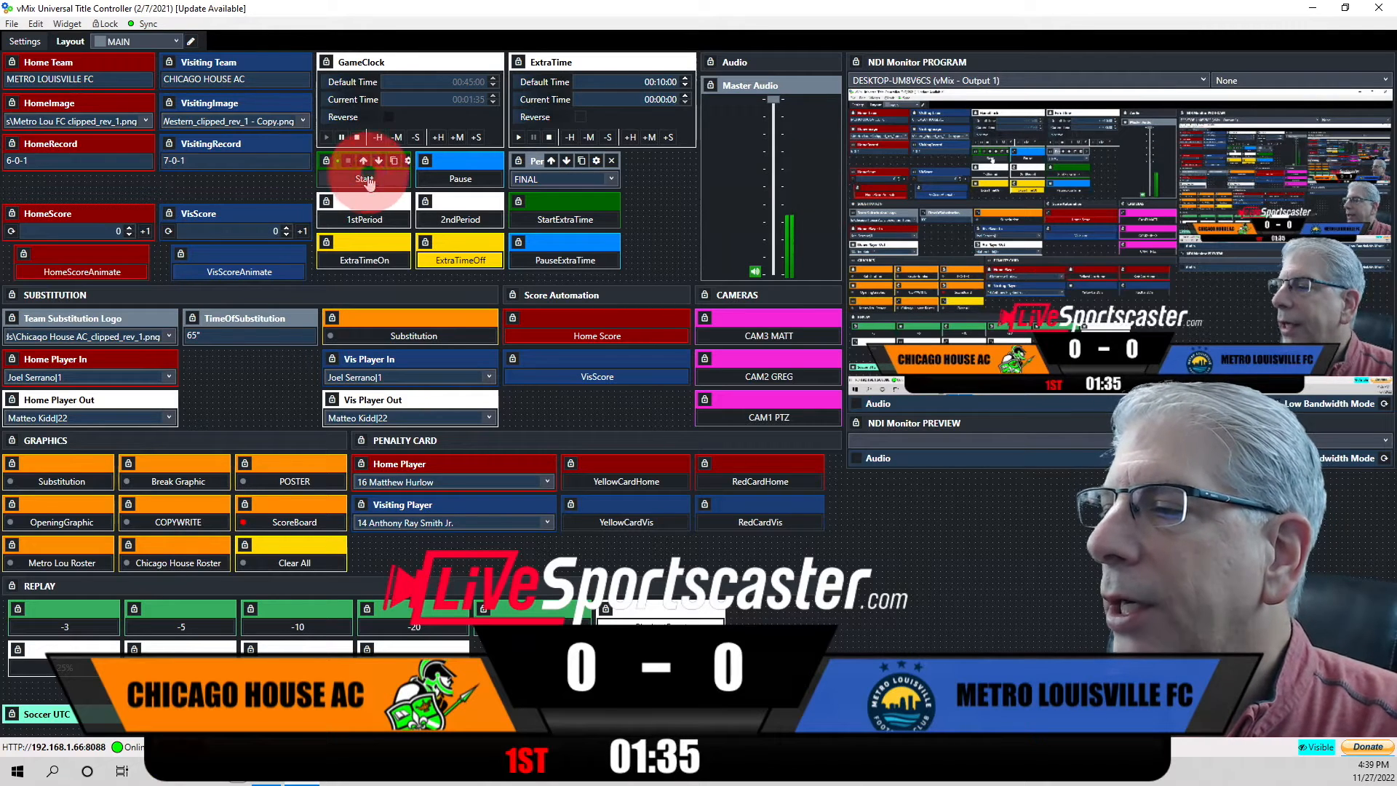
left_click(466, 184)
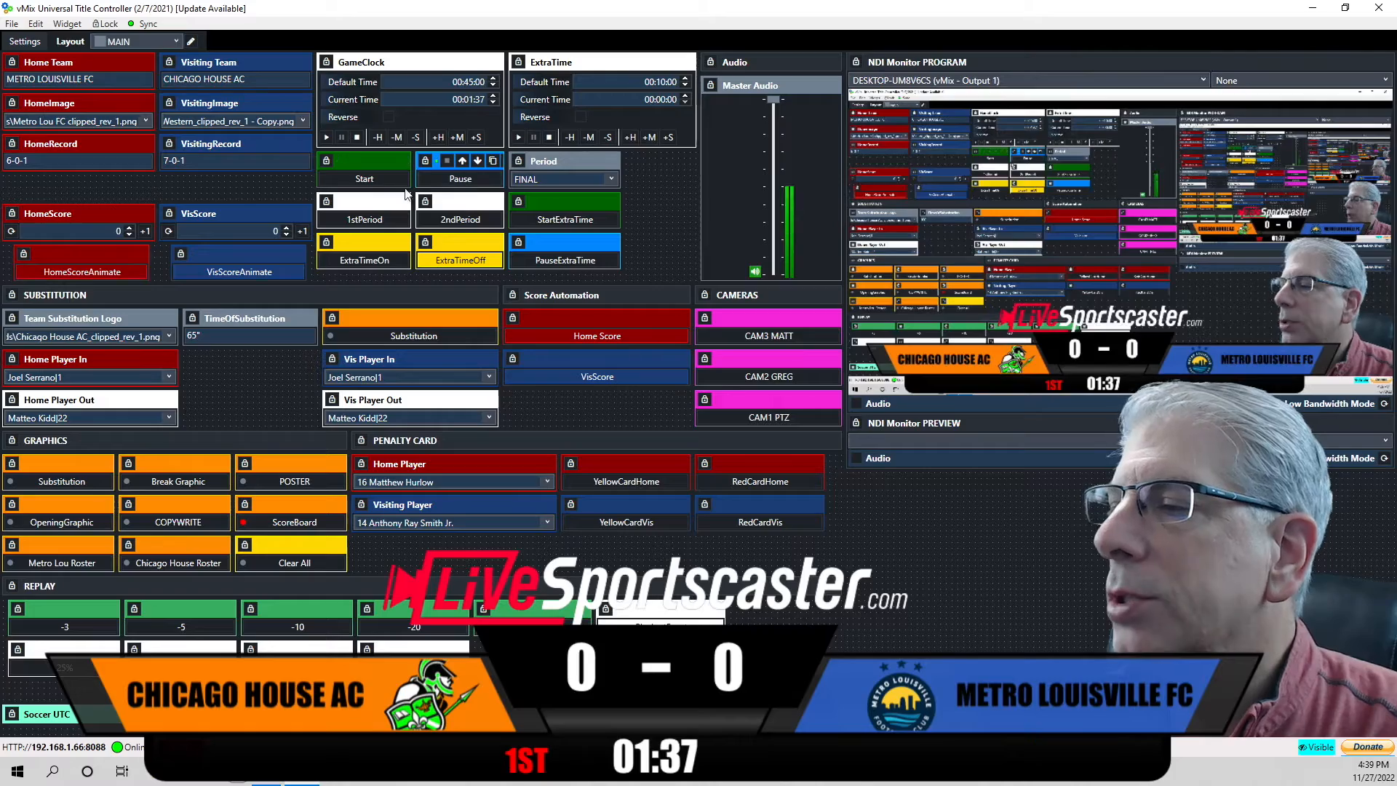
left_click(369, 188)
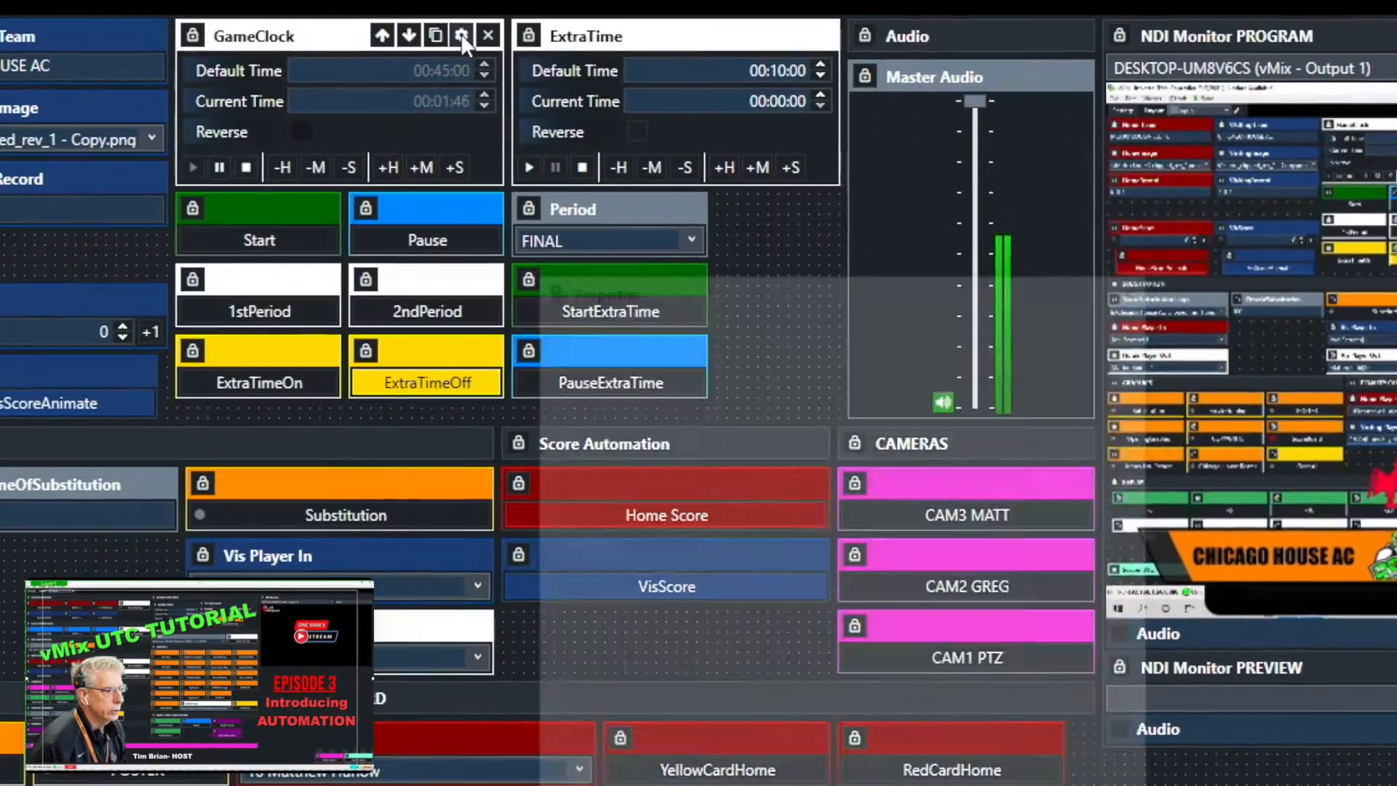
Compare the GameClock's start and pause hotkey links with the link used in the Start widget's ExecLink script.
left_click(466, 44)
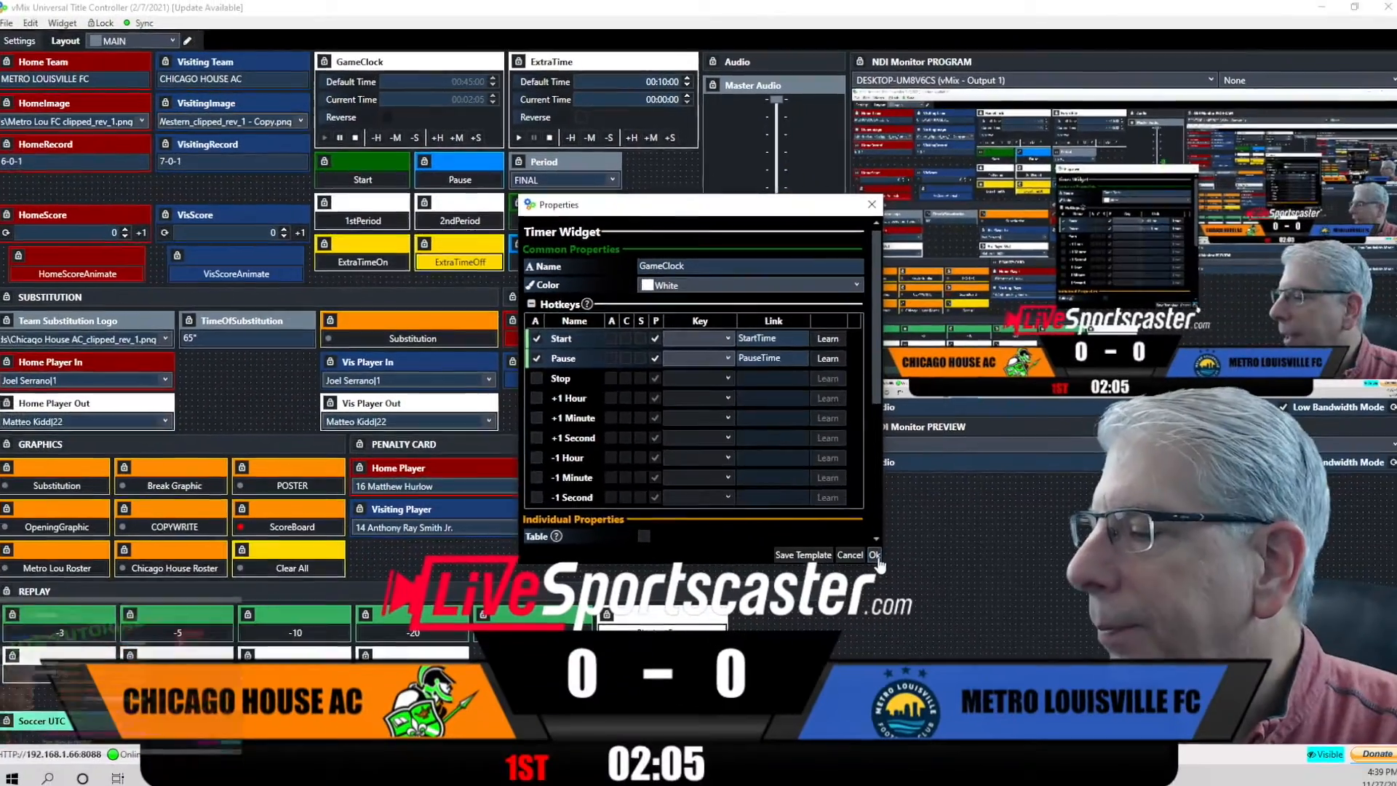
left_click(876, 556)
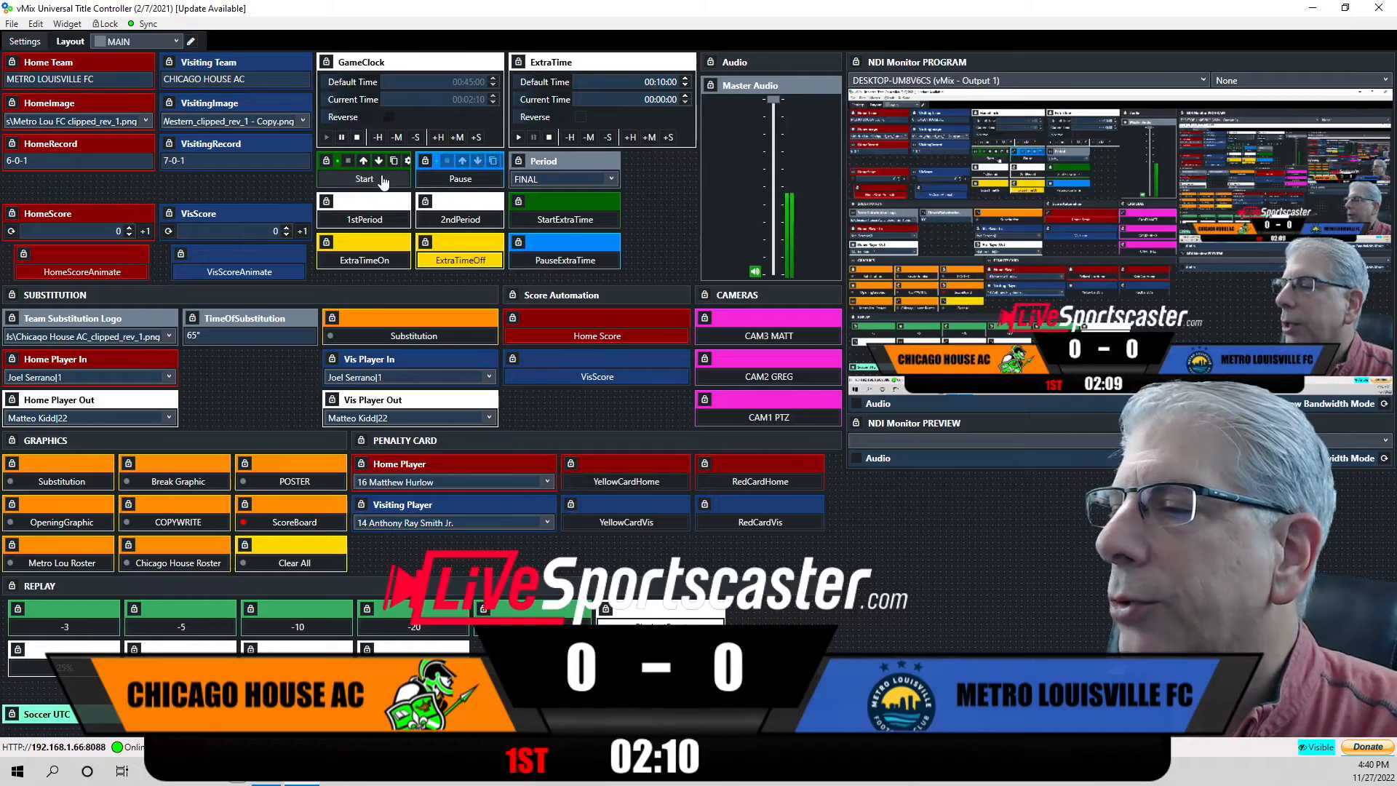
left_click(408, 161)
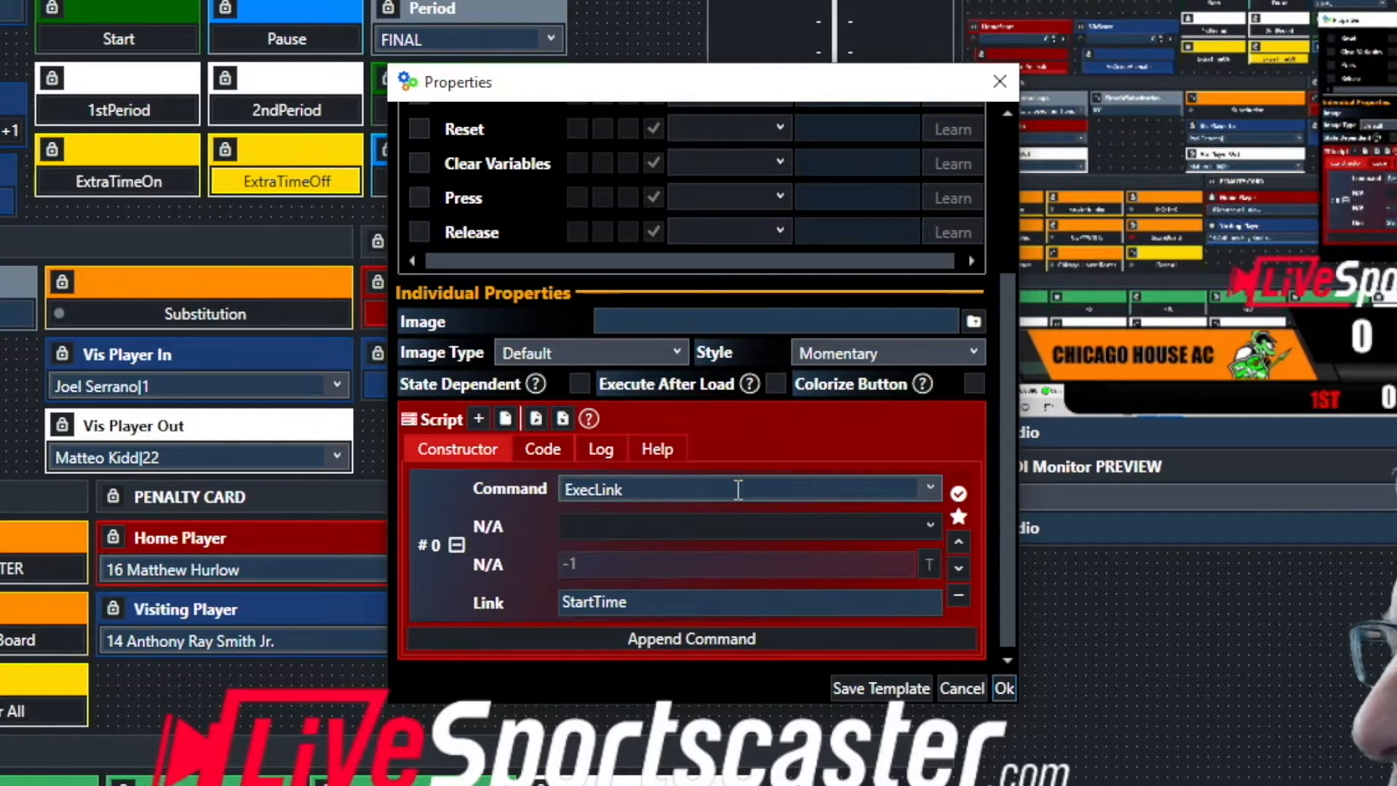
left_click(595, 601)
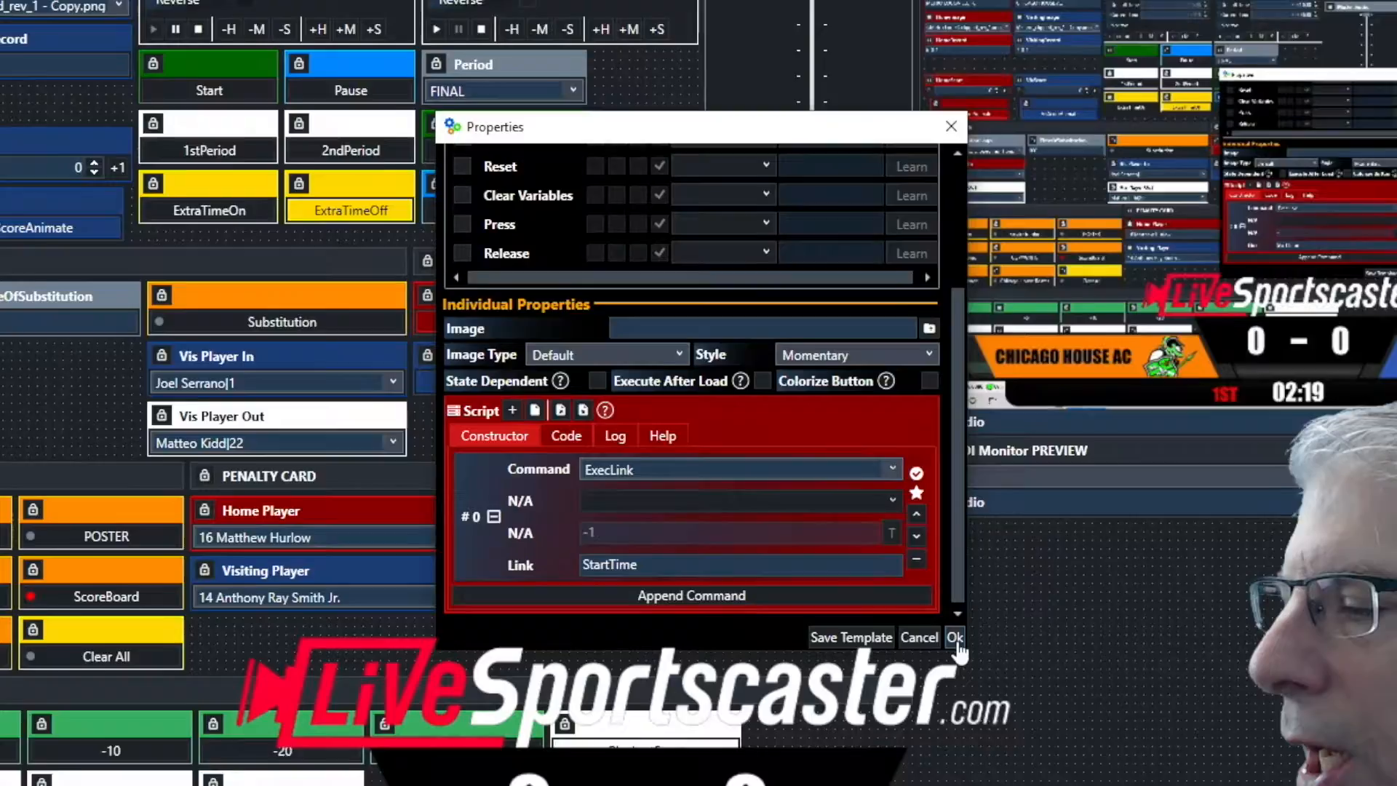
left_click(1006, 690)
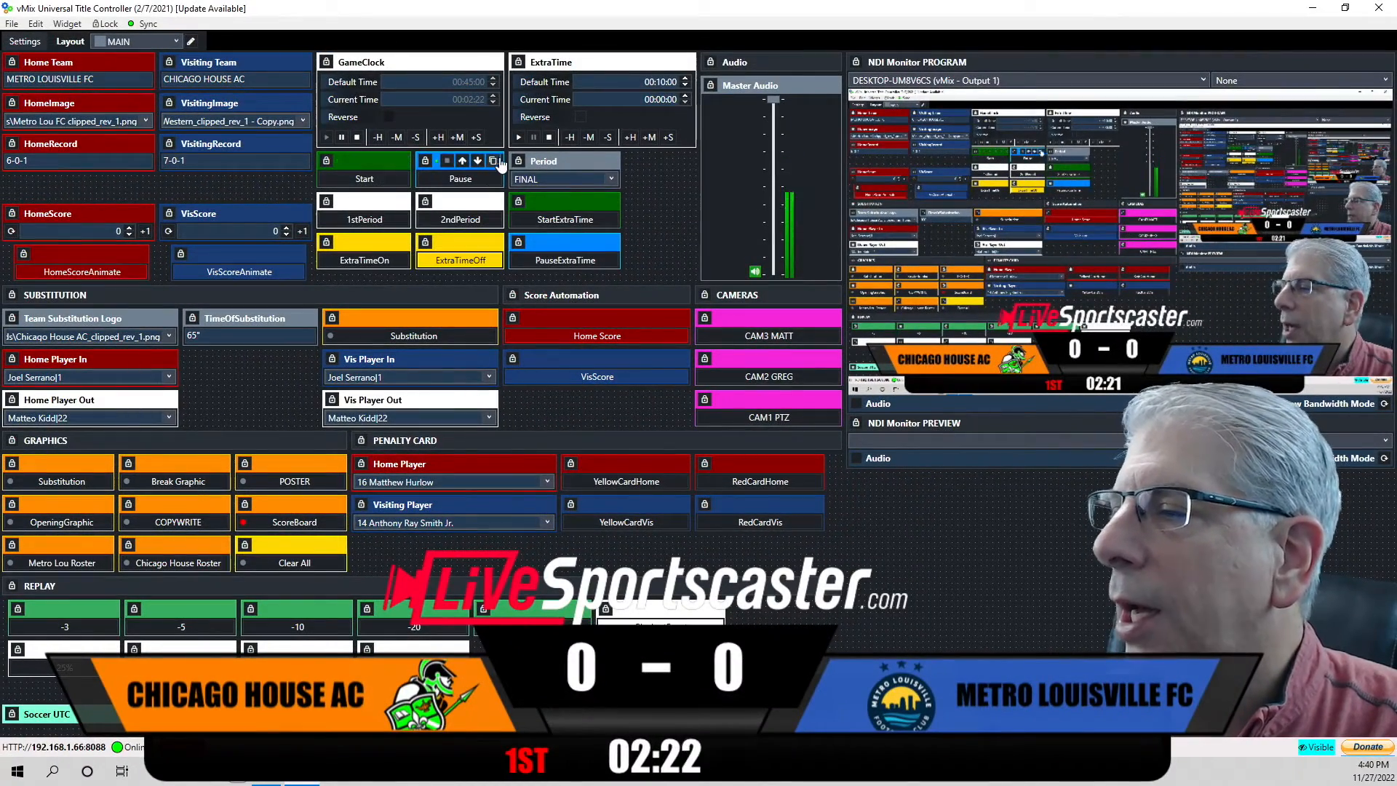
Check the link in the Pause widget's ExecLink script, and test pausing and restarting the GameClock.
left_click(507, 163)
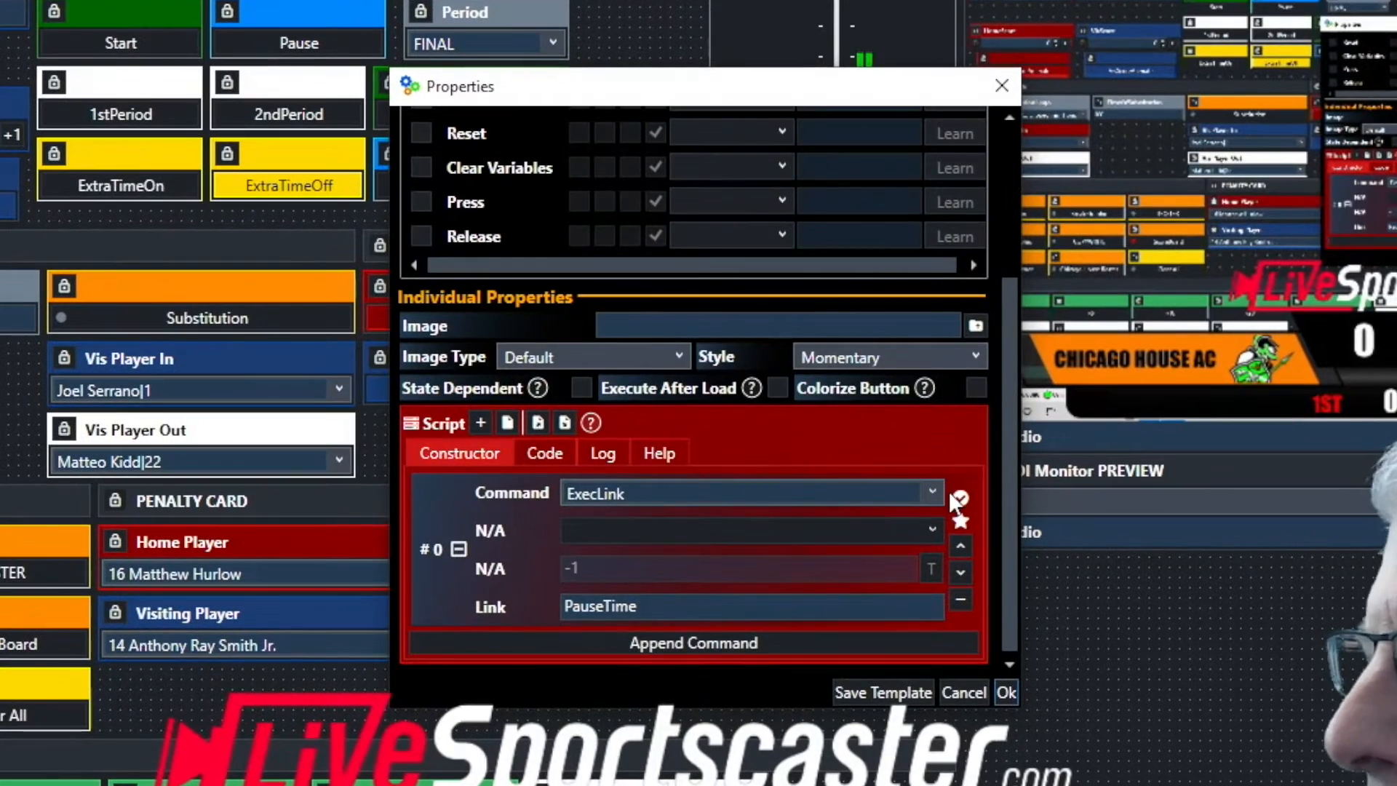
left_click(601, 605)
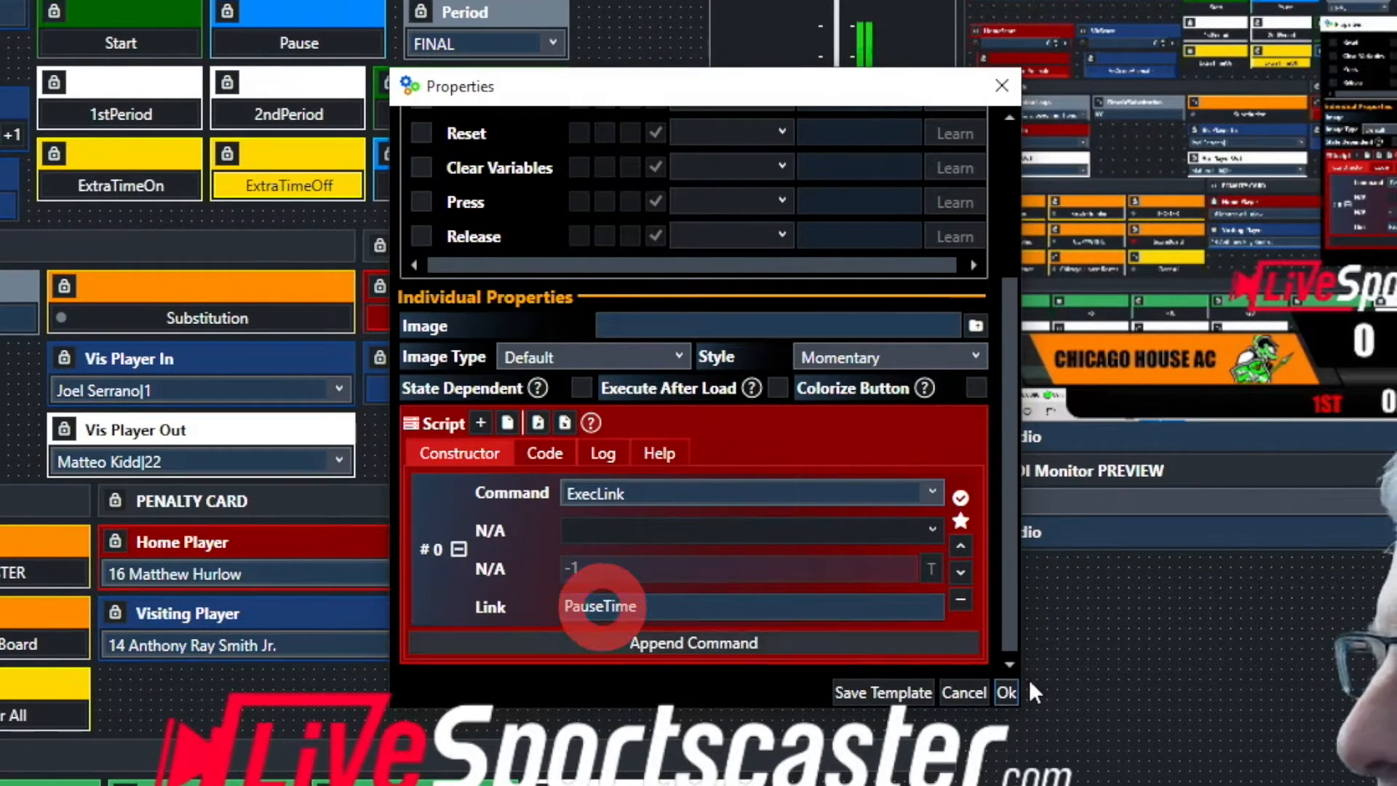
left_click(1006, 692)
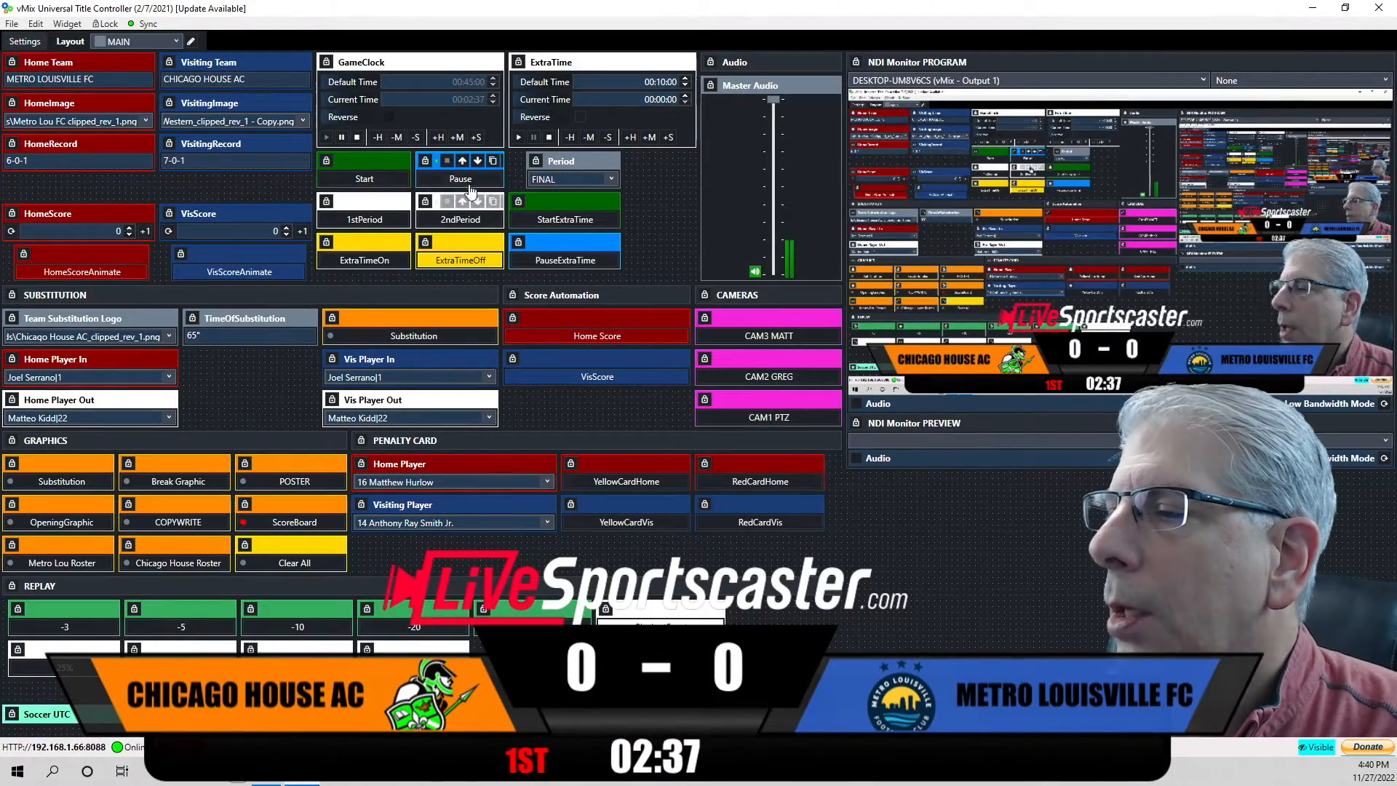
left_click(472, 182)
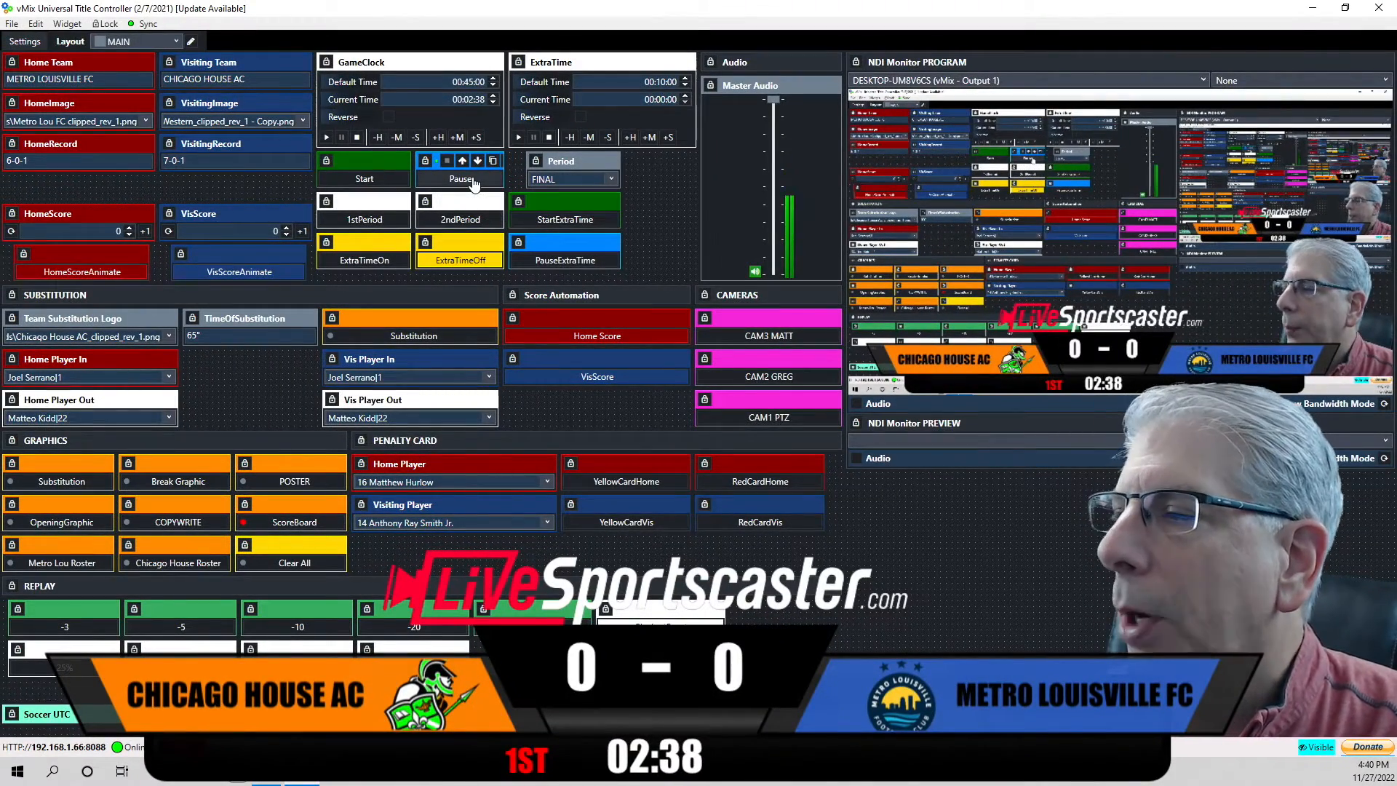
left_click(360, 180)
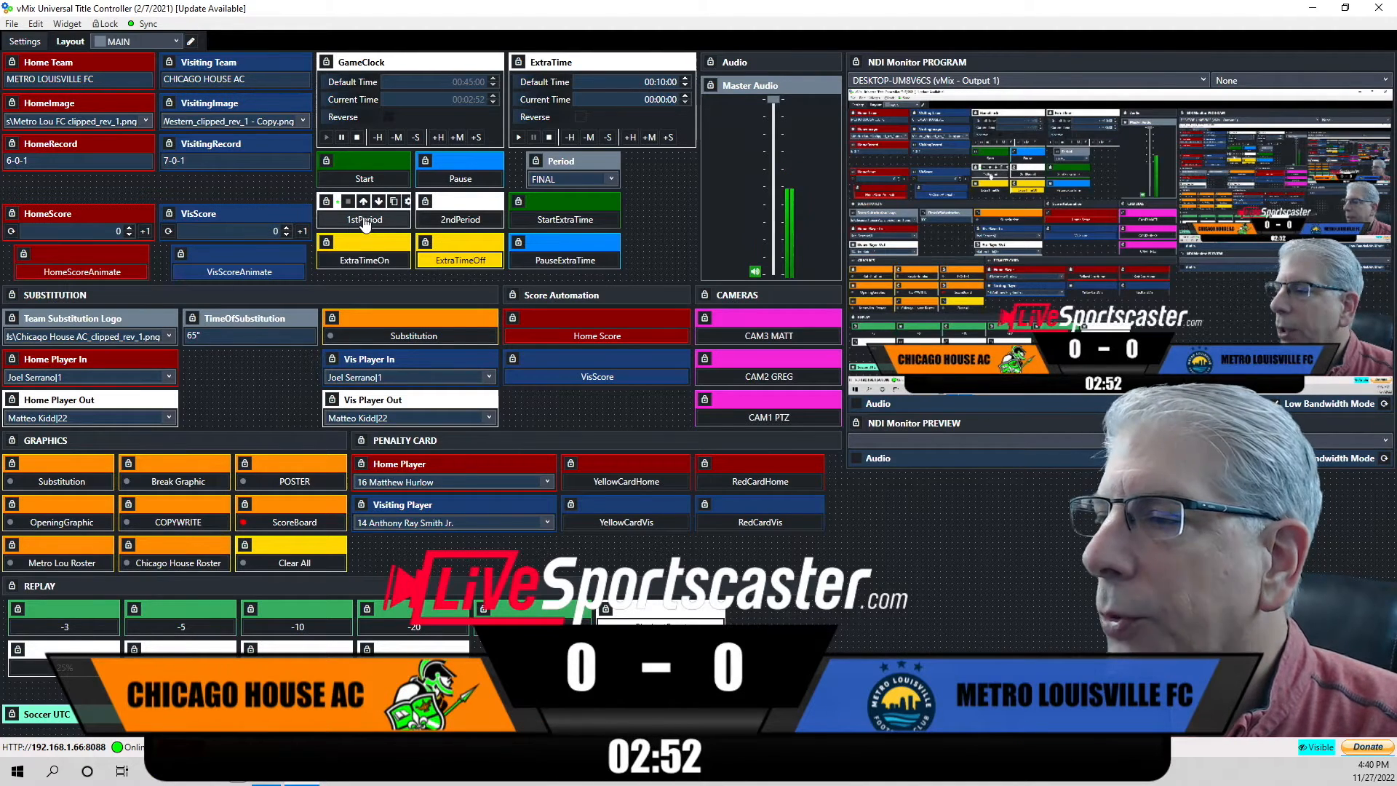
Show how the 1stPeriod widget's SetXVisible script targets index 11, 1stPeriod.Text, in soccer scoreboard.gtzip, and trigger the widget.
left_click(408, 203)
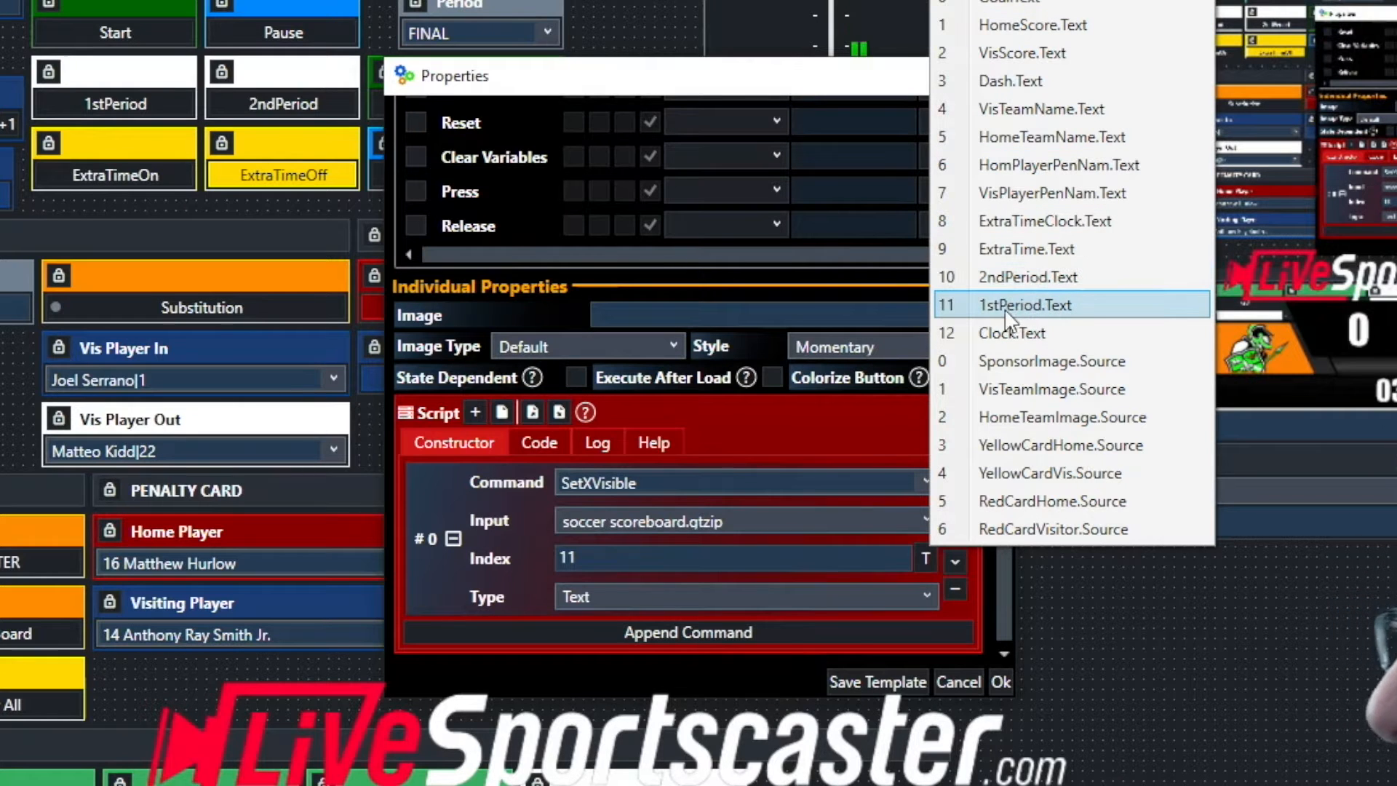
left_click(983, 313)
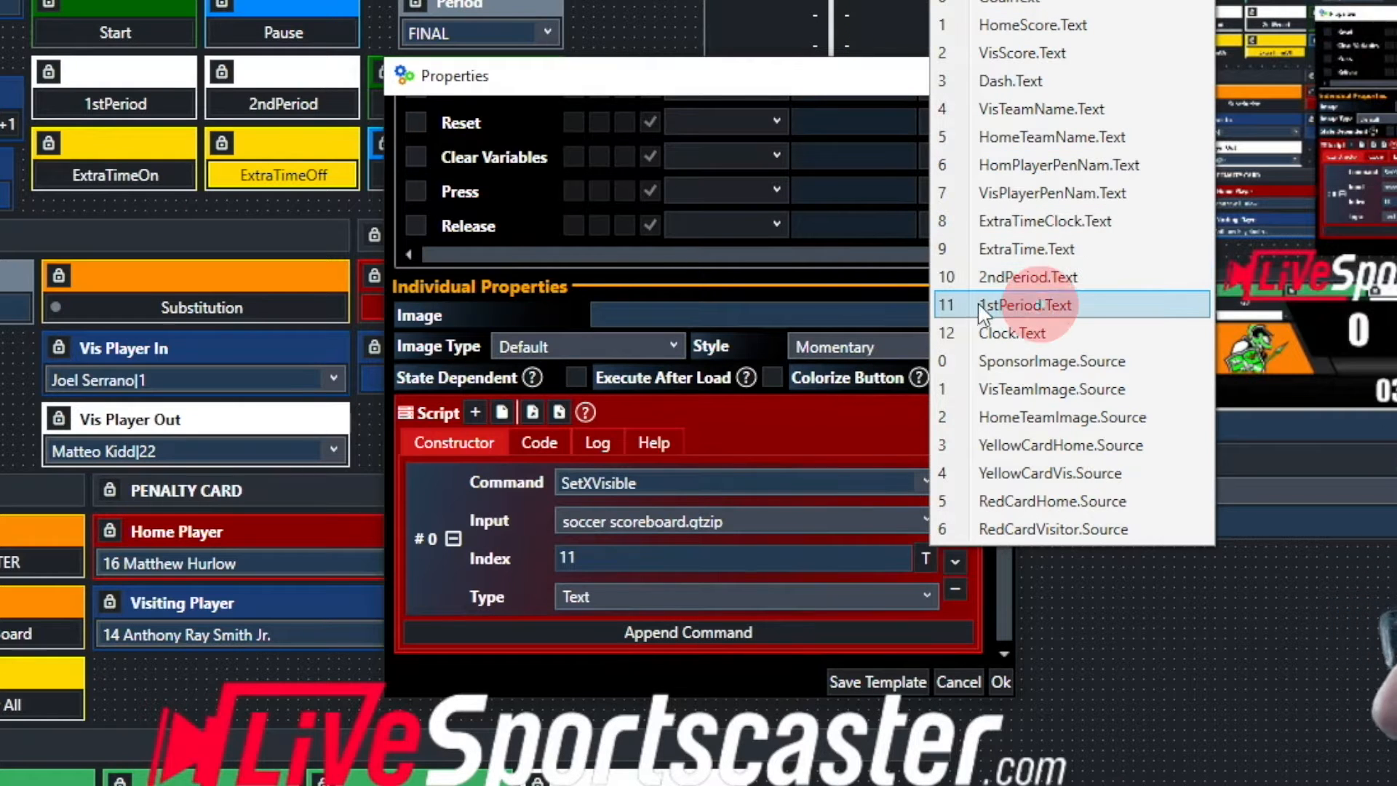
left_click(1066, 305)
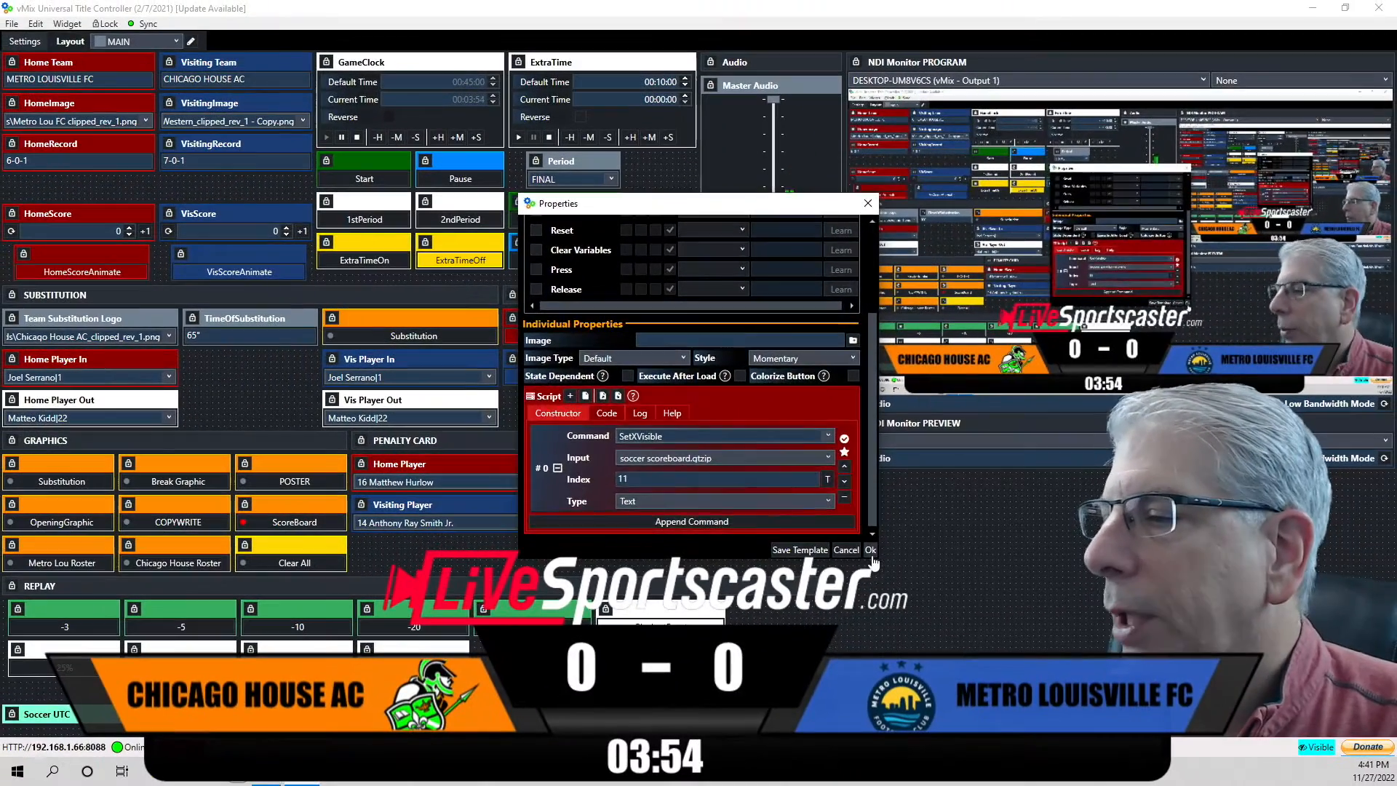
left_click(870, 551)
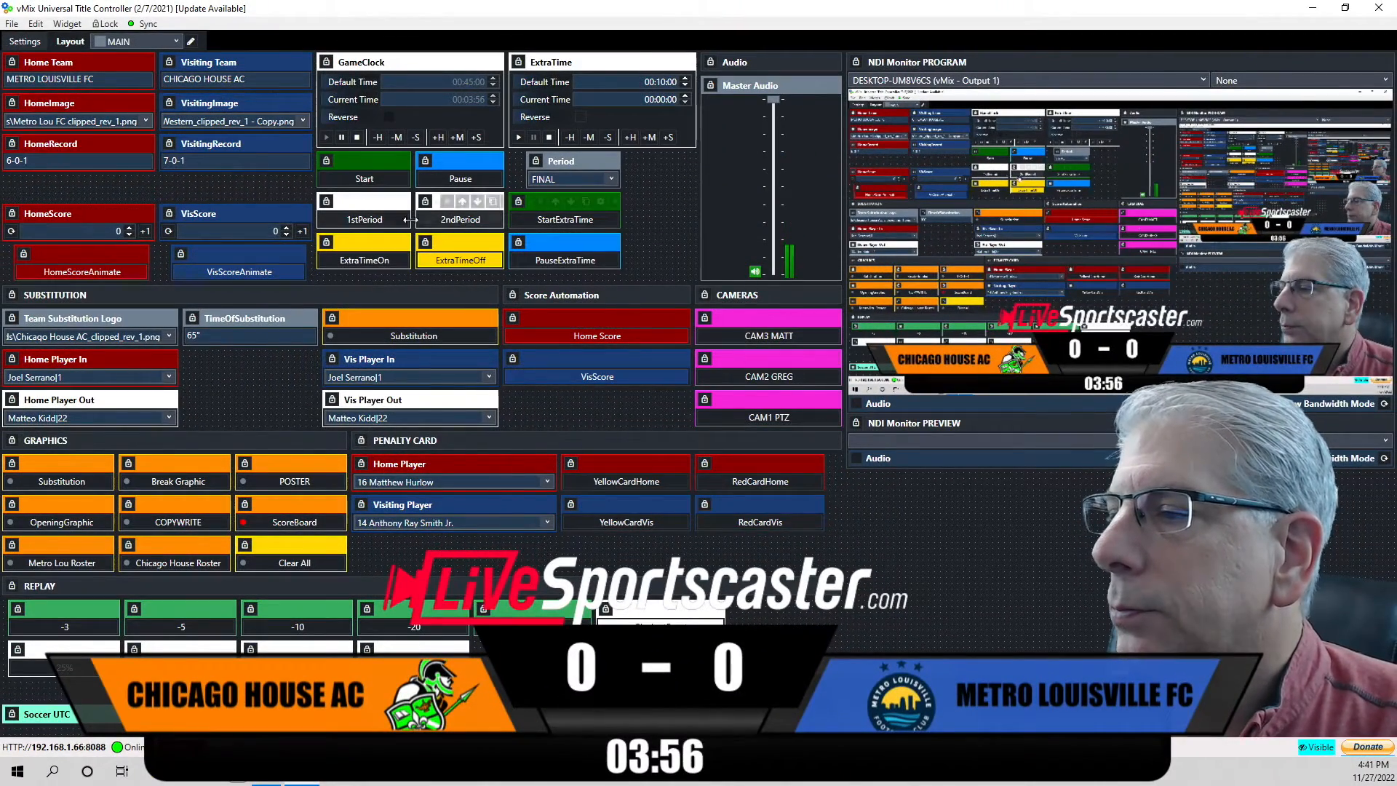
left_click(367, 219)
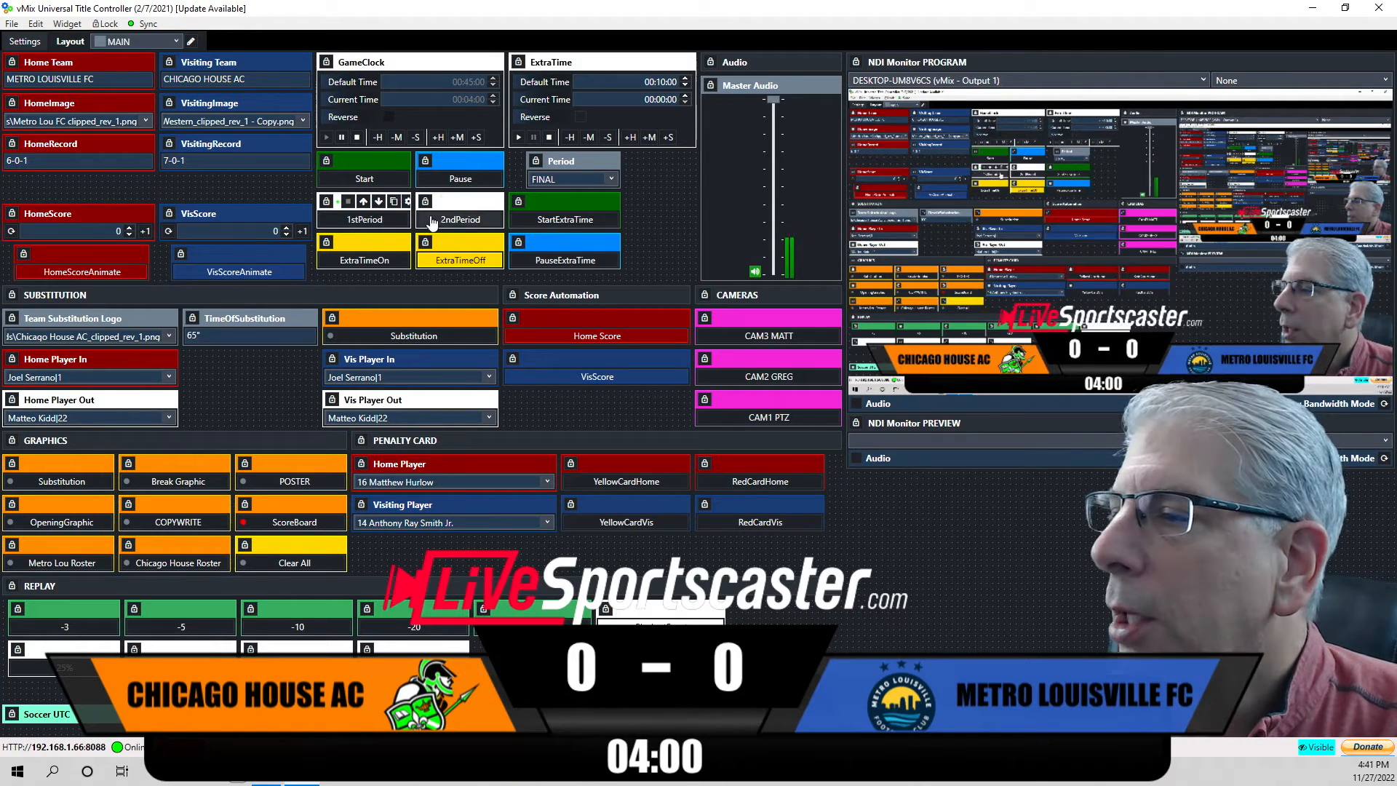
Review the 2ndPeriod widget's SetXVisible script, picking type Text and index 10, 2ndPeriod.Text, from the soccer scoreboard.gtzip title.
left_click(502, 210)
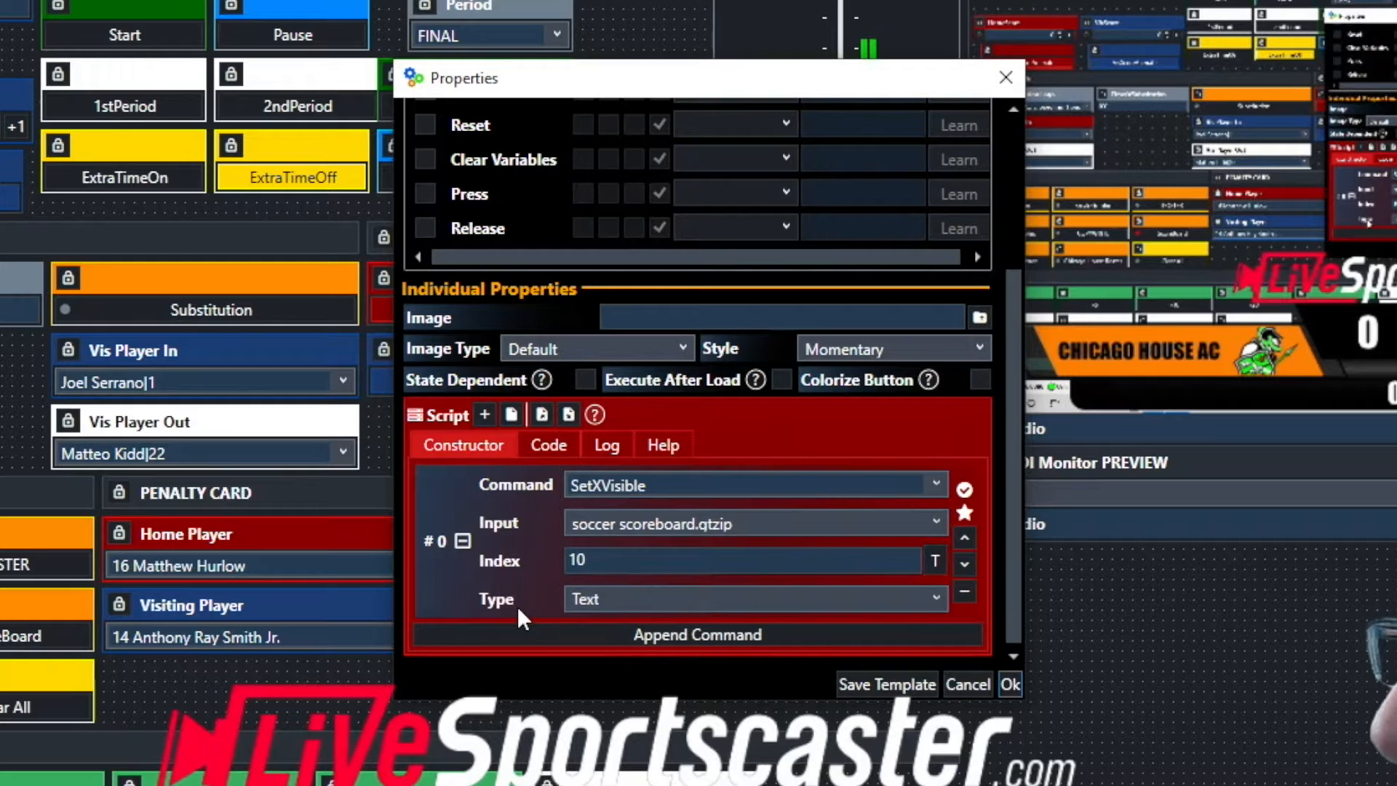
left_click(936, 597)
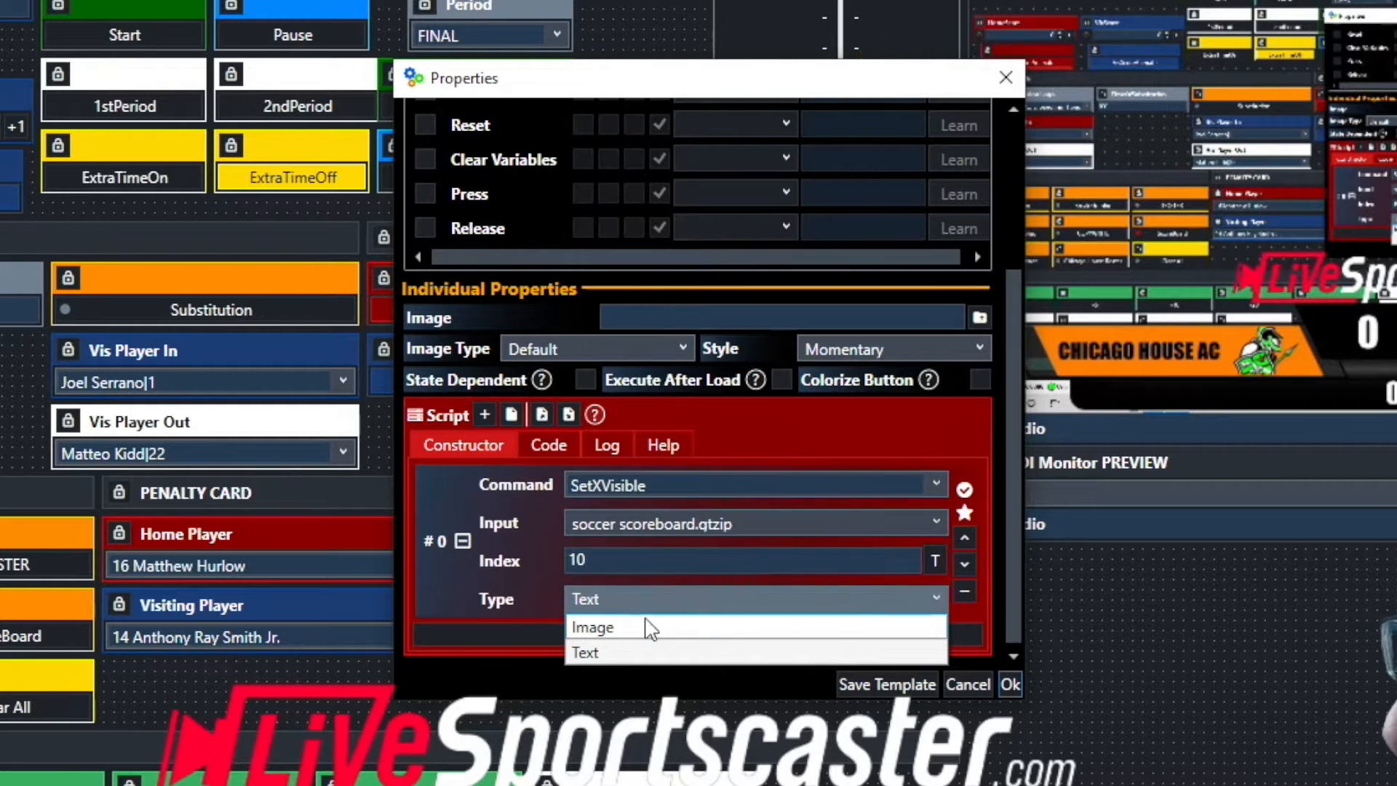
left_click(634, 652)
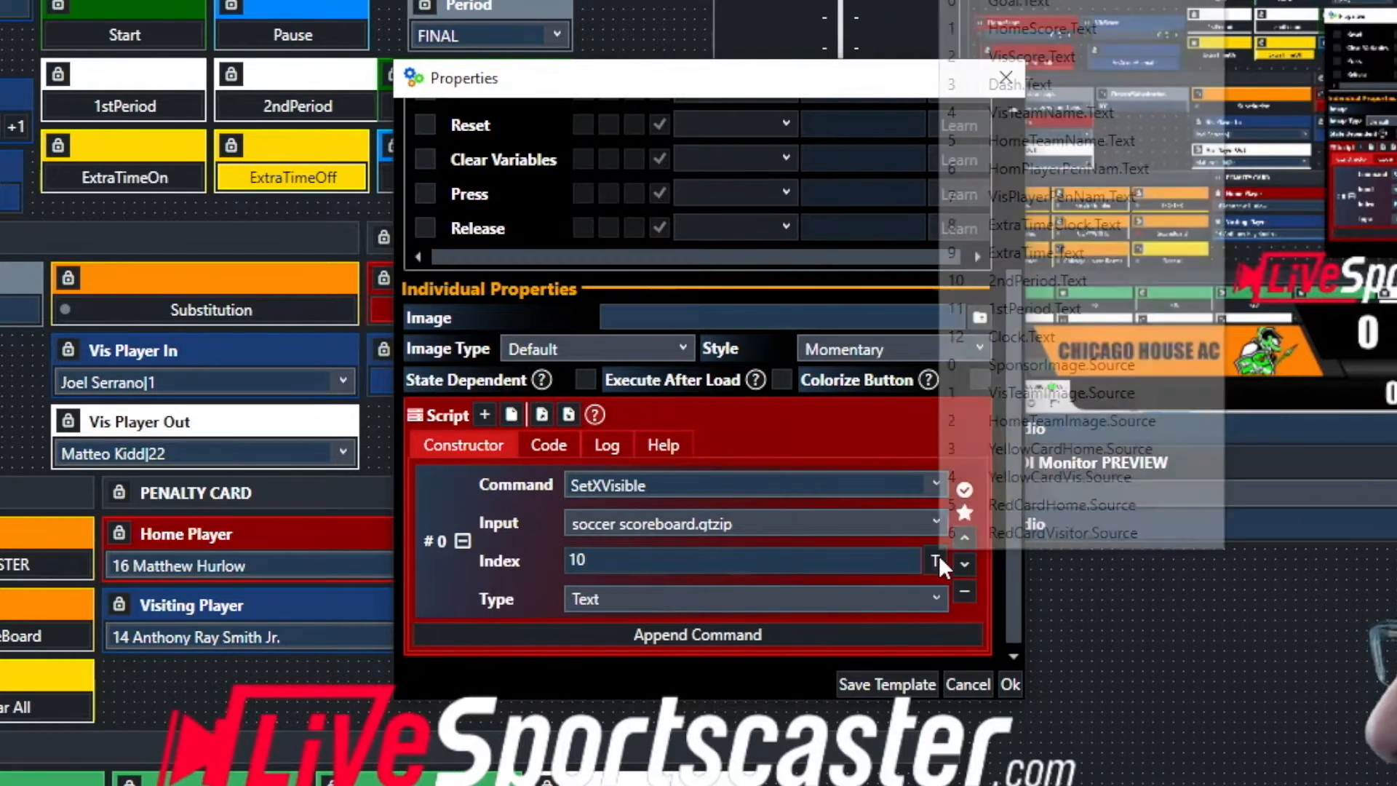
left_click(939, 559)
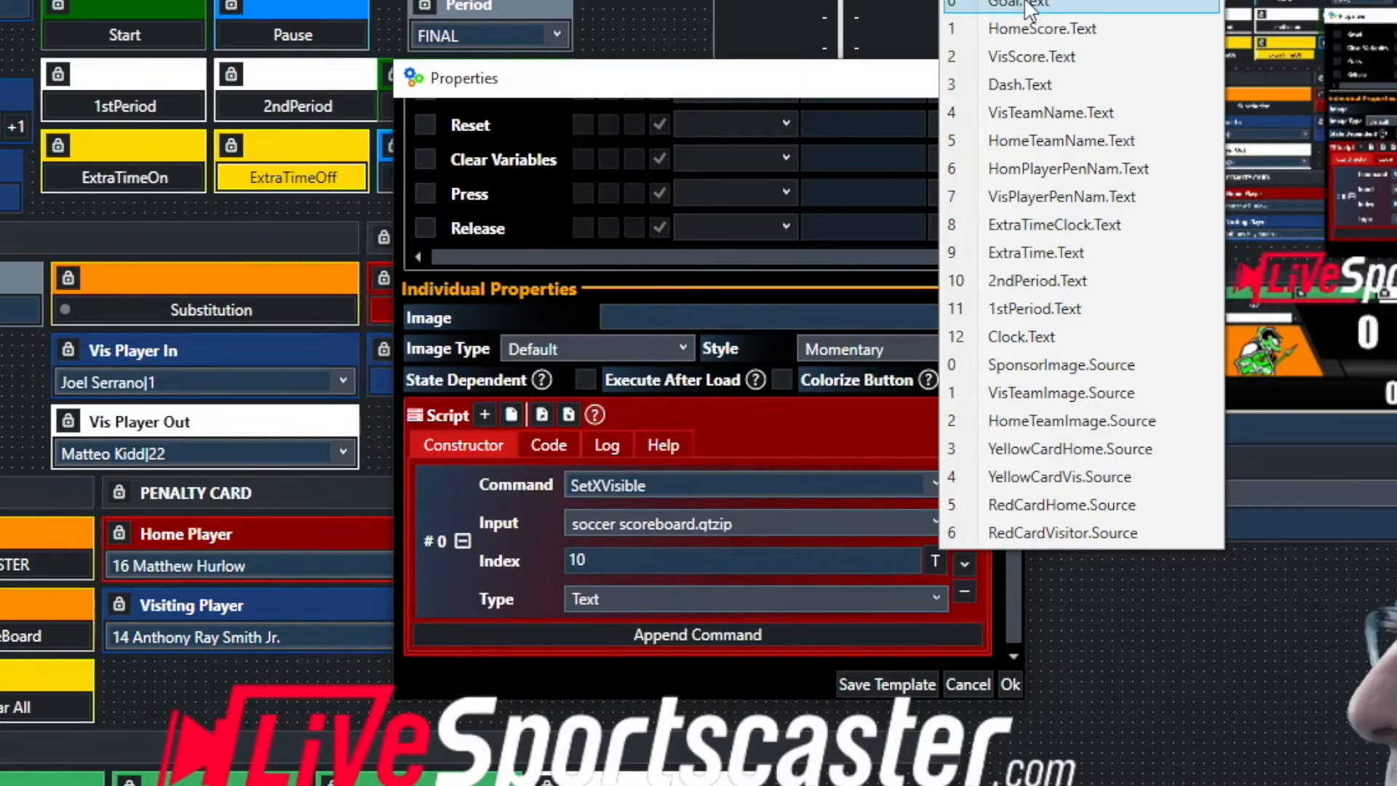
left_click(1056, 282)
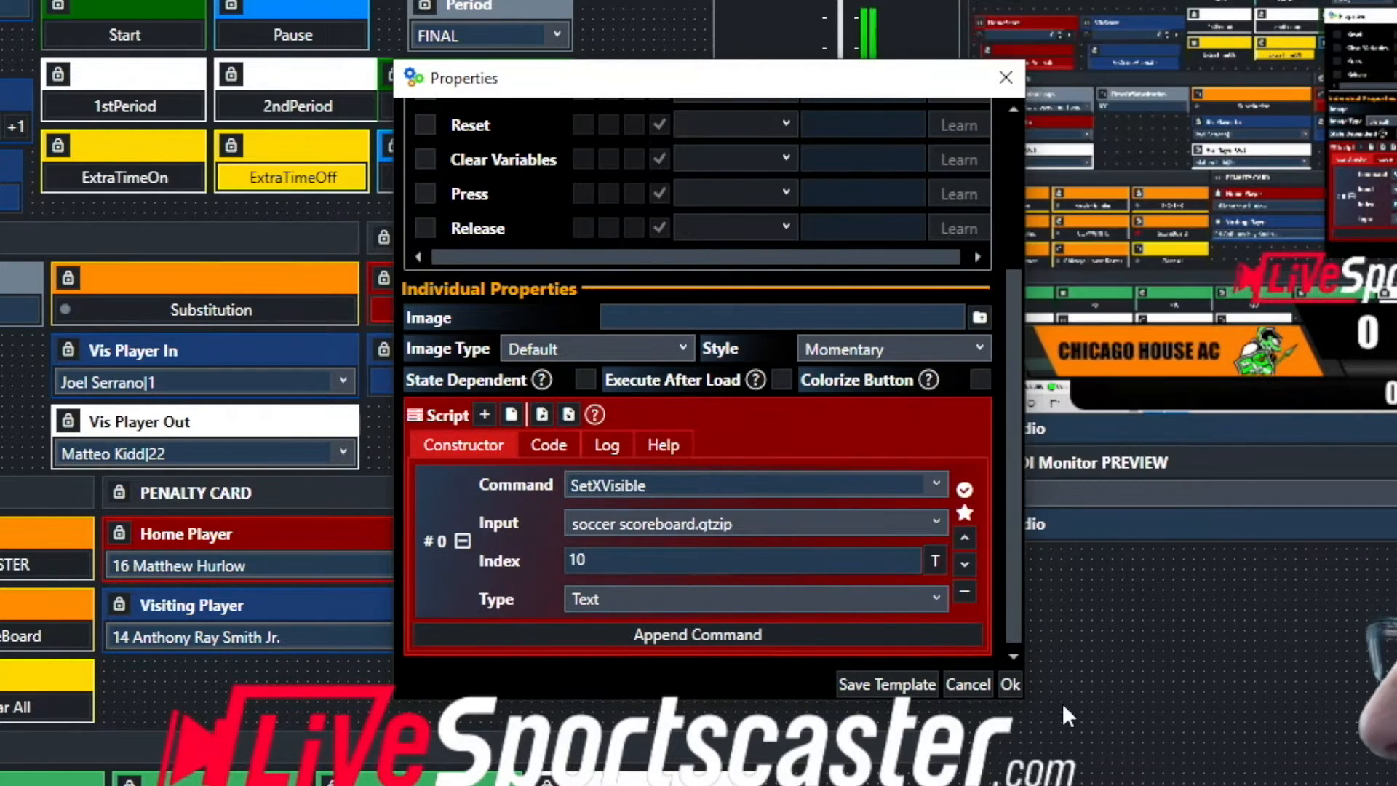
left_click(1010, 684)
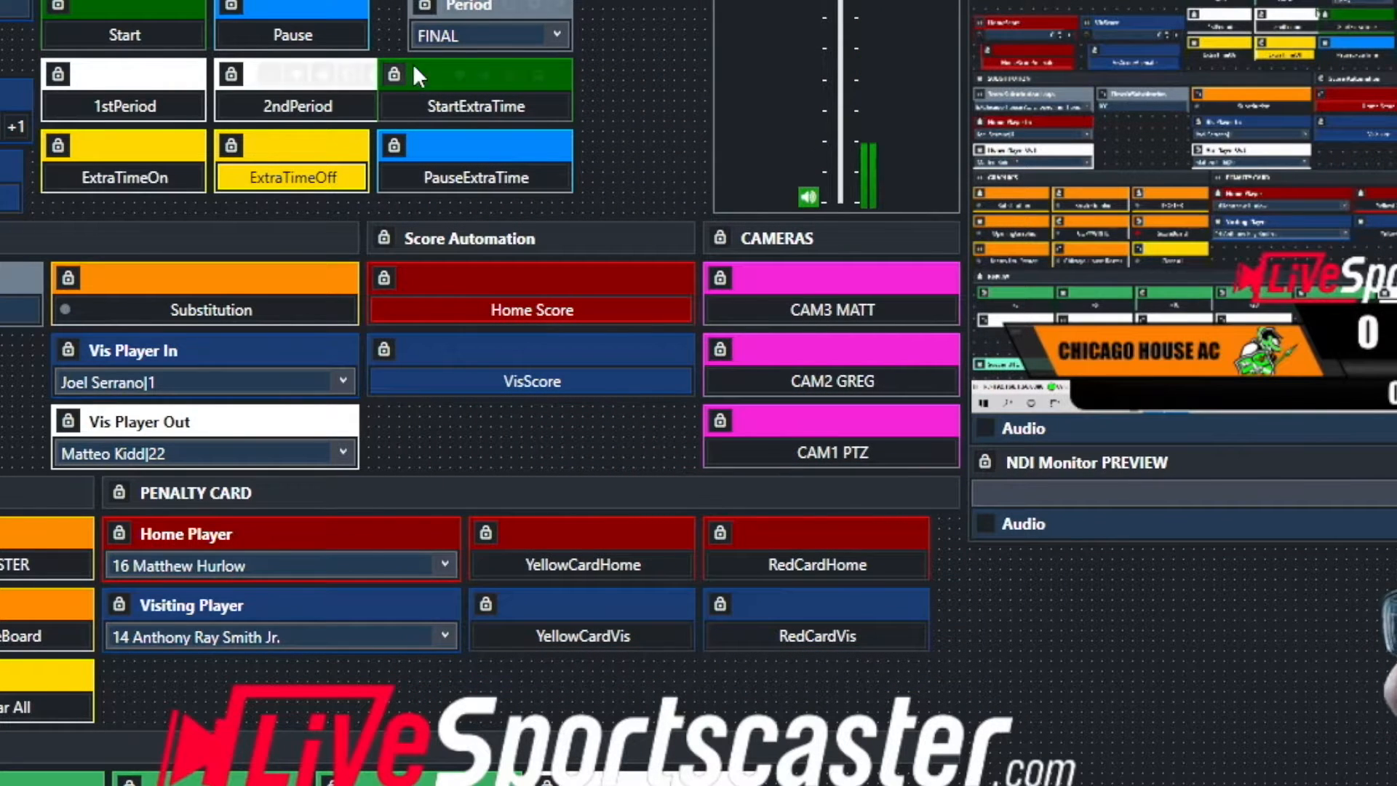
Trigger the 2ndPeriod widget, and switch the scoreboard's extra time display on and off.
mouse_move(377, 66)
mouse_move(377, 66)
left_mouse_down()
mouse_move(400, 65)
mouse_move(381, 72)
left_mouse_up()
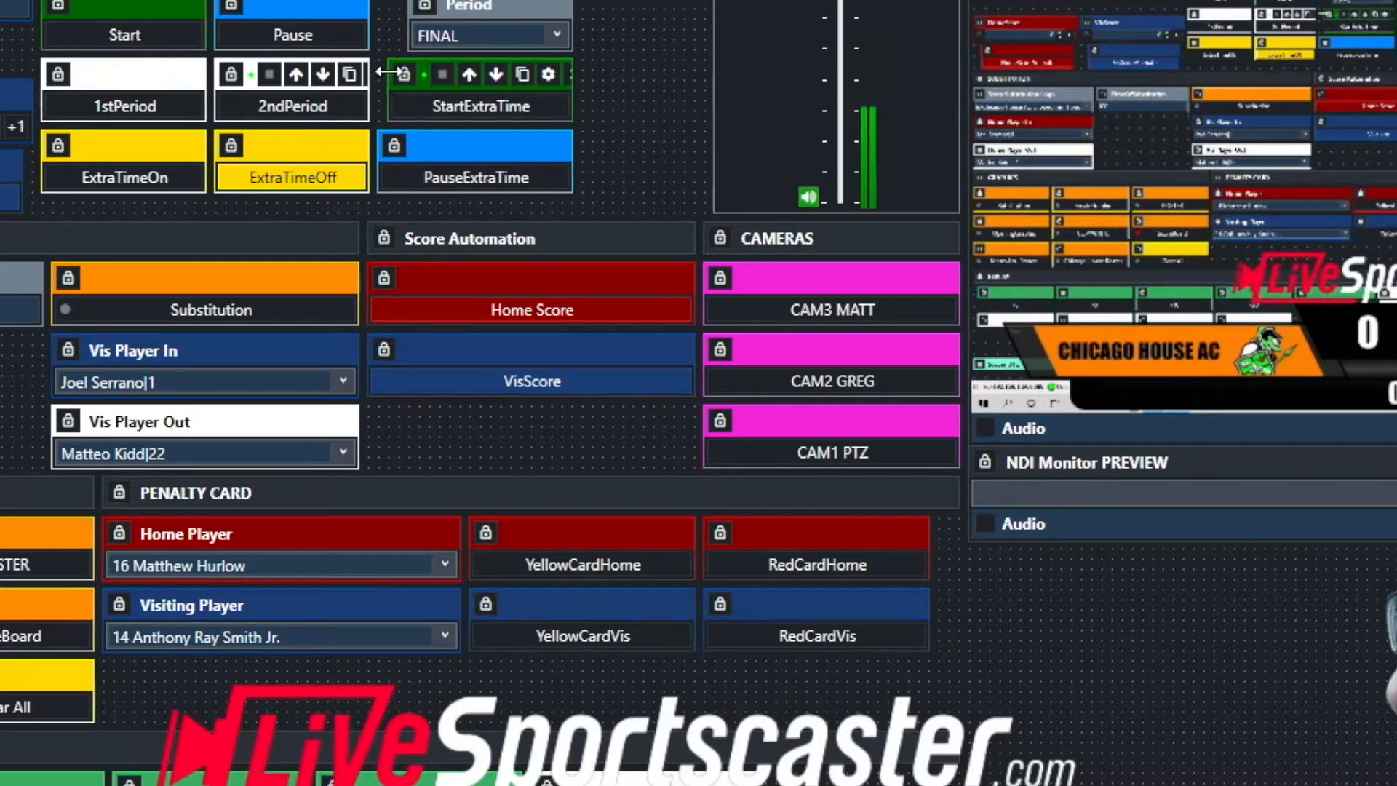
mouse_move(420, 17)
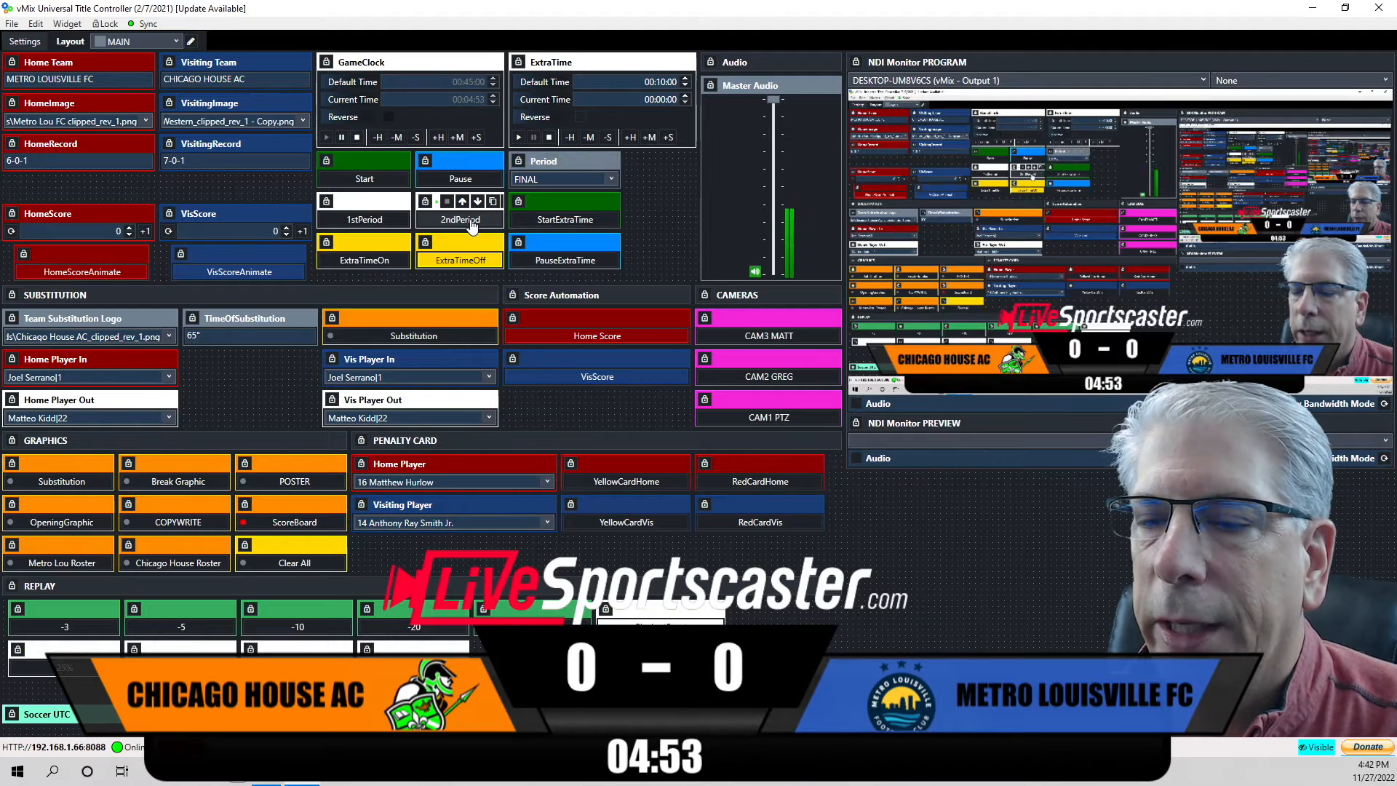
left_click(473, 222)
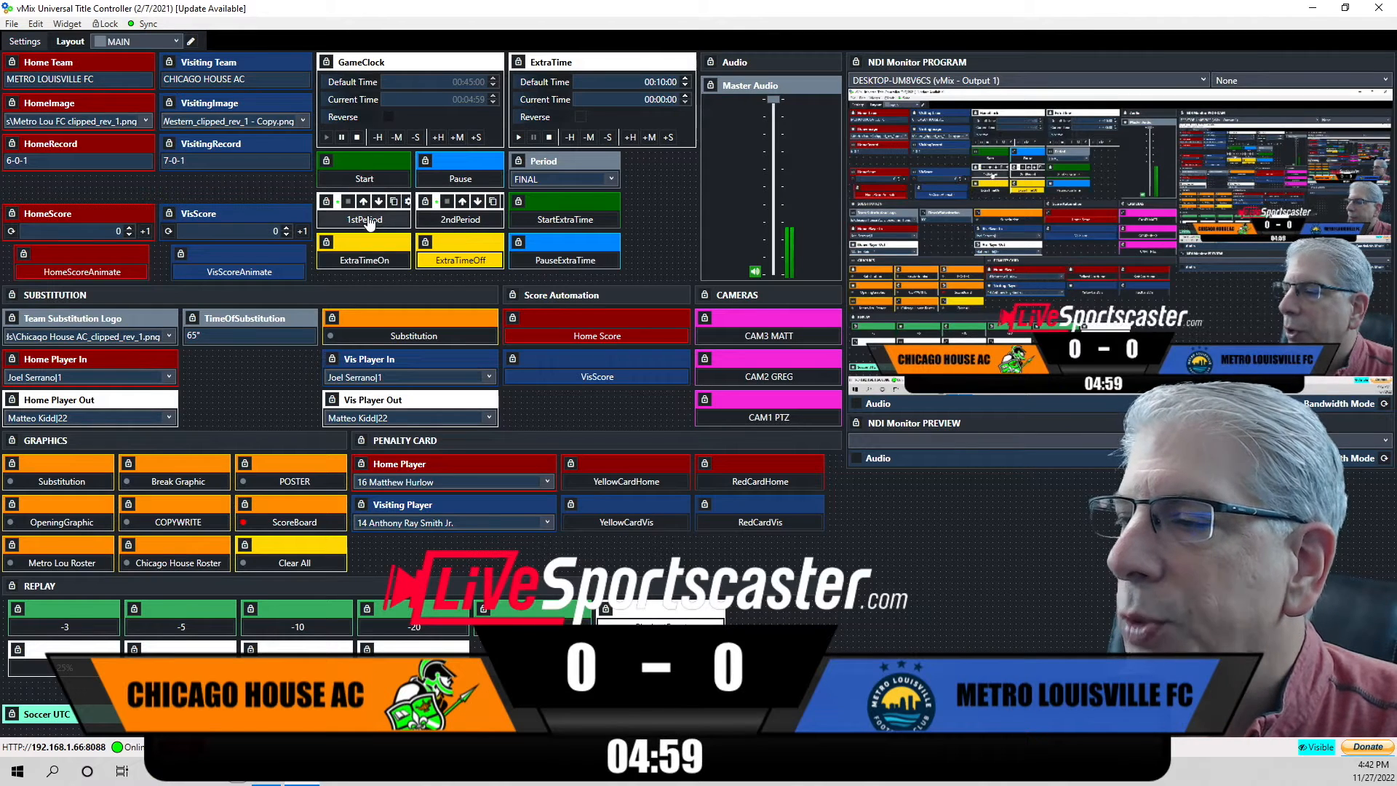
left_click(372, 267)
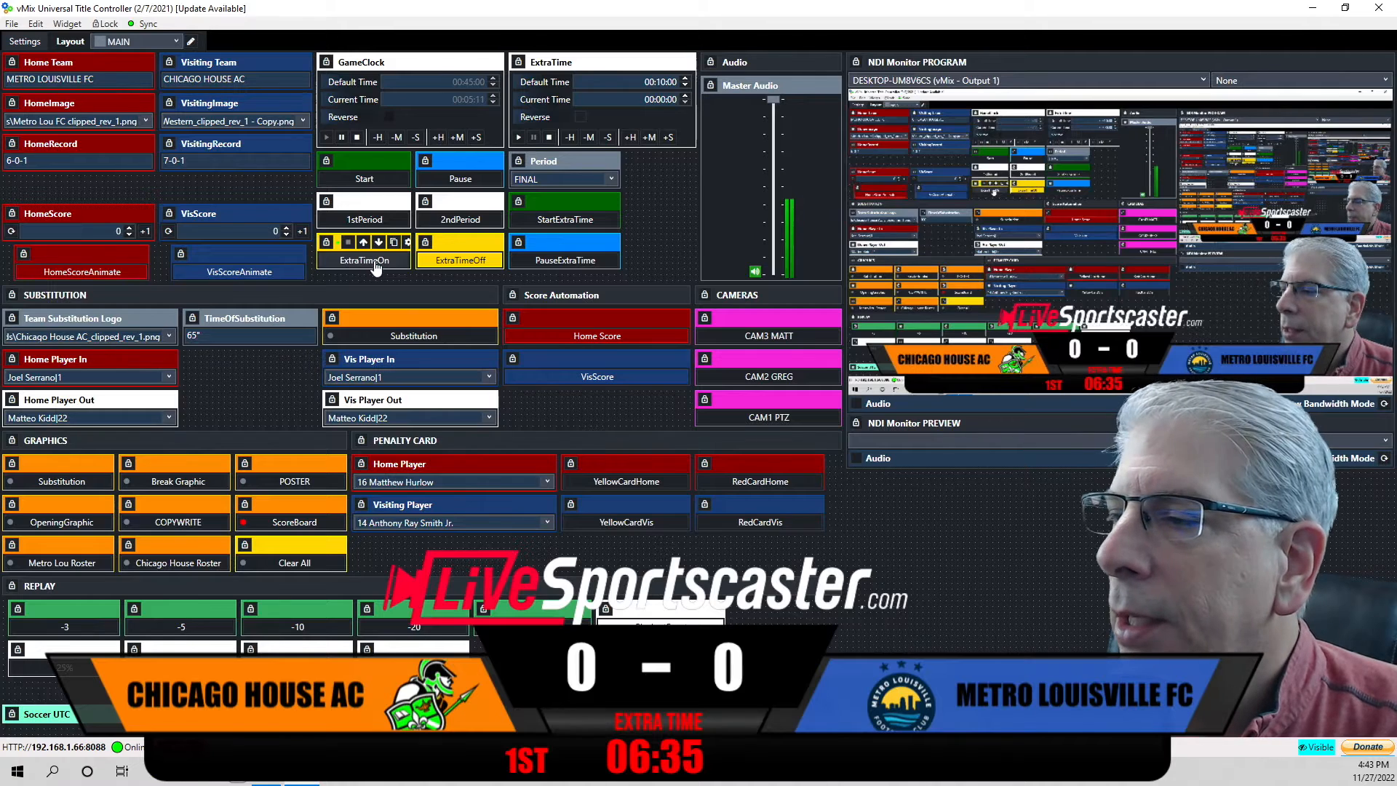
left_click(463, 262)
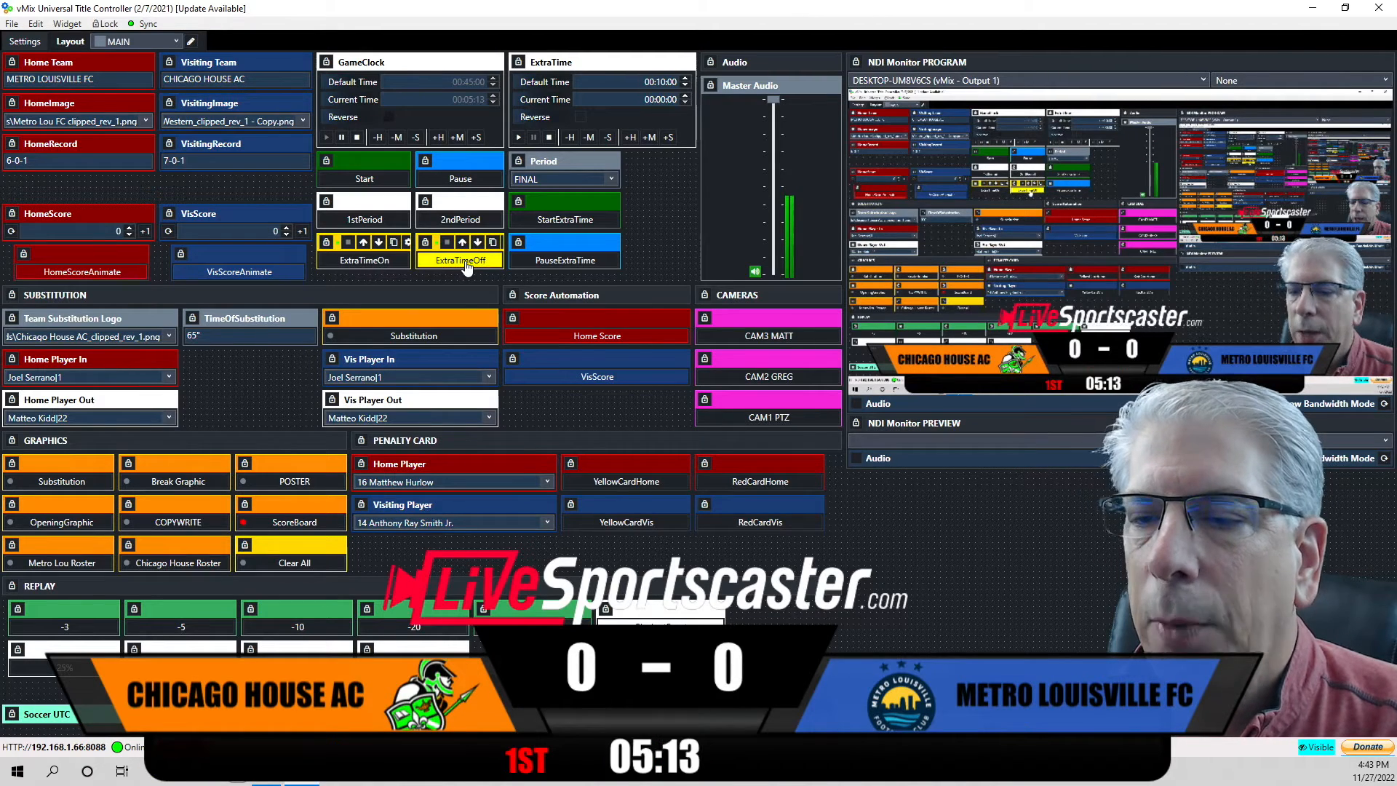
Inspect the first SetXVisibleOn command in the ExtraTimeOn widget's script and match its index 9 to ExtraTime.Text.
left_click(407, 242)
scroll(696, 412, "down", 5)
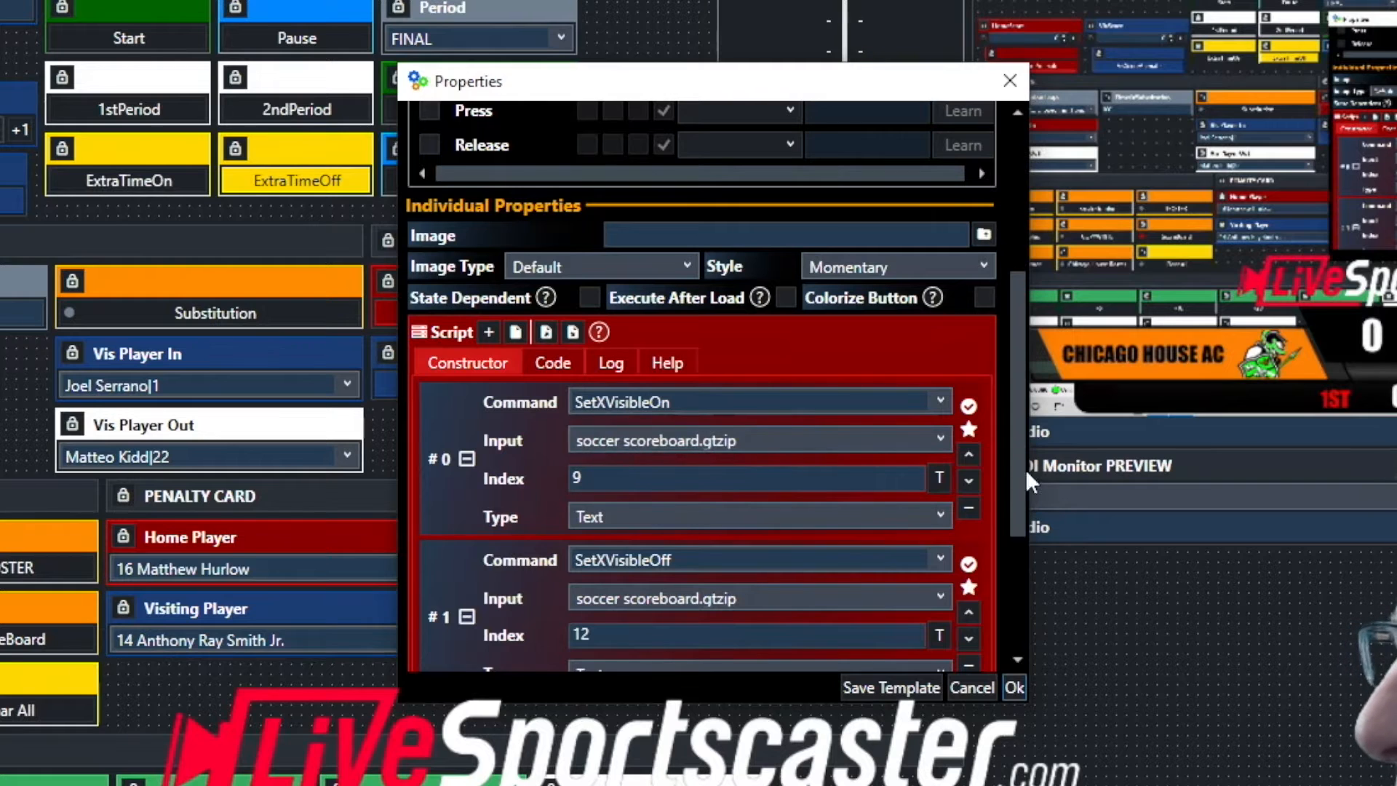
left_click(940, 479)
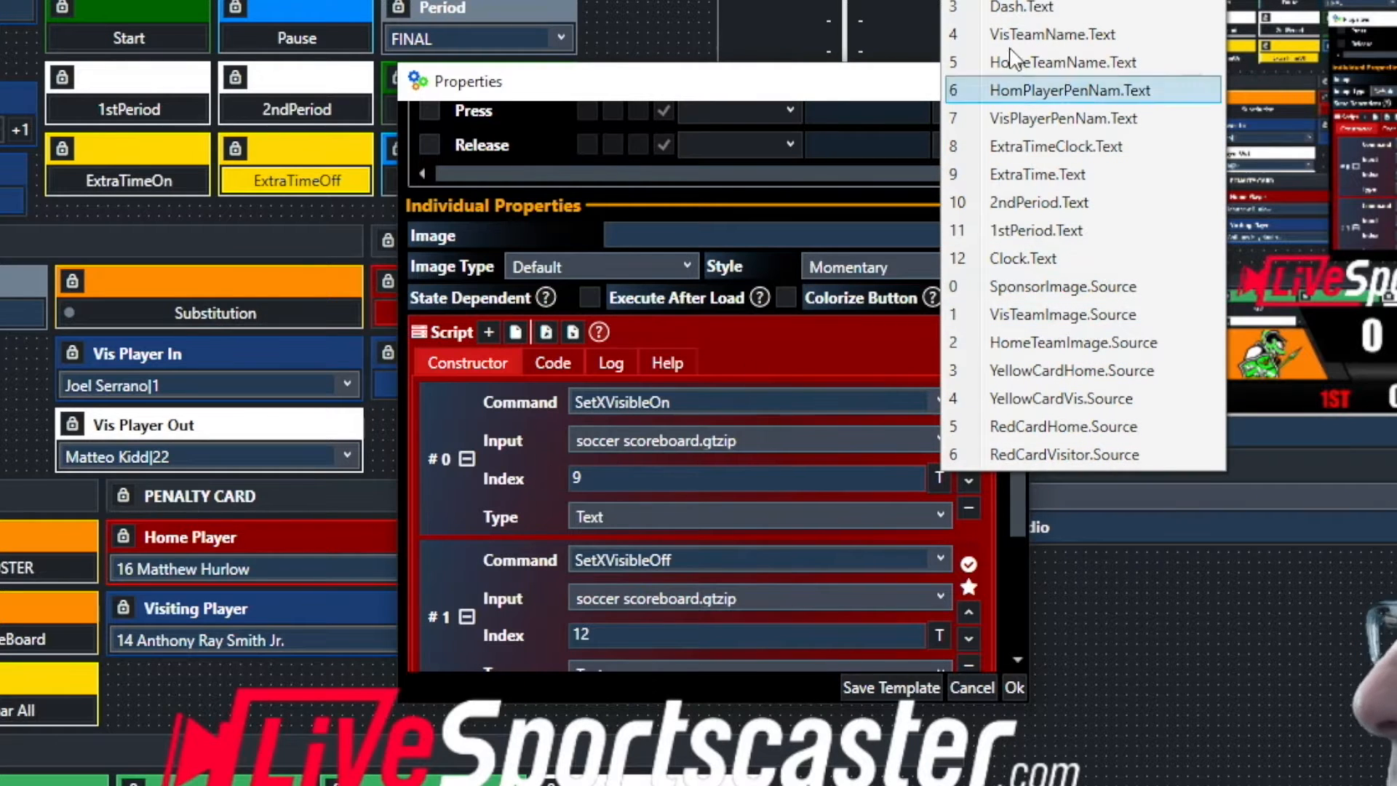
left_click(1065, 176)
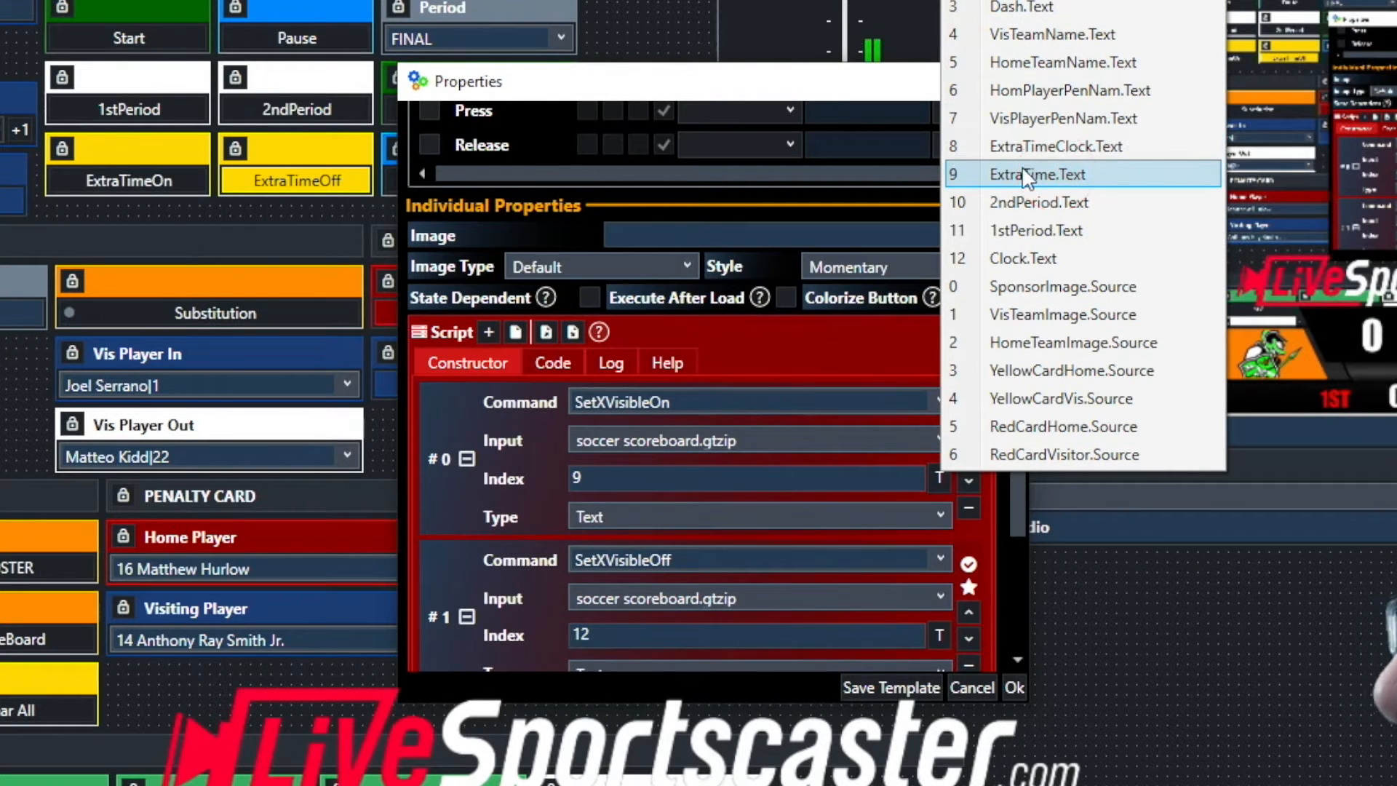
left_click(1086, 182)
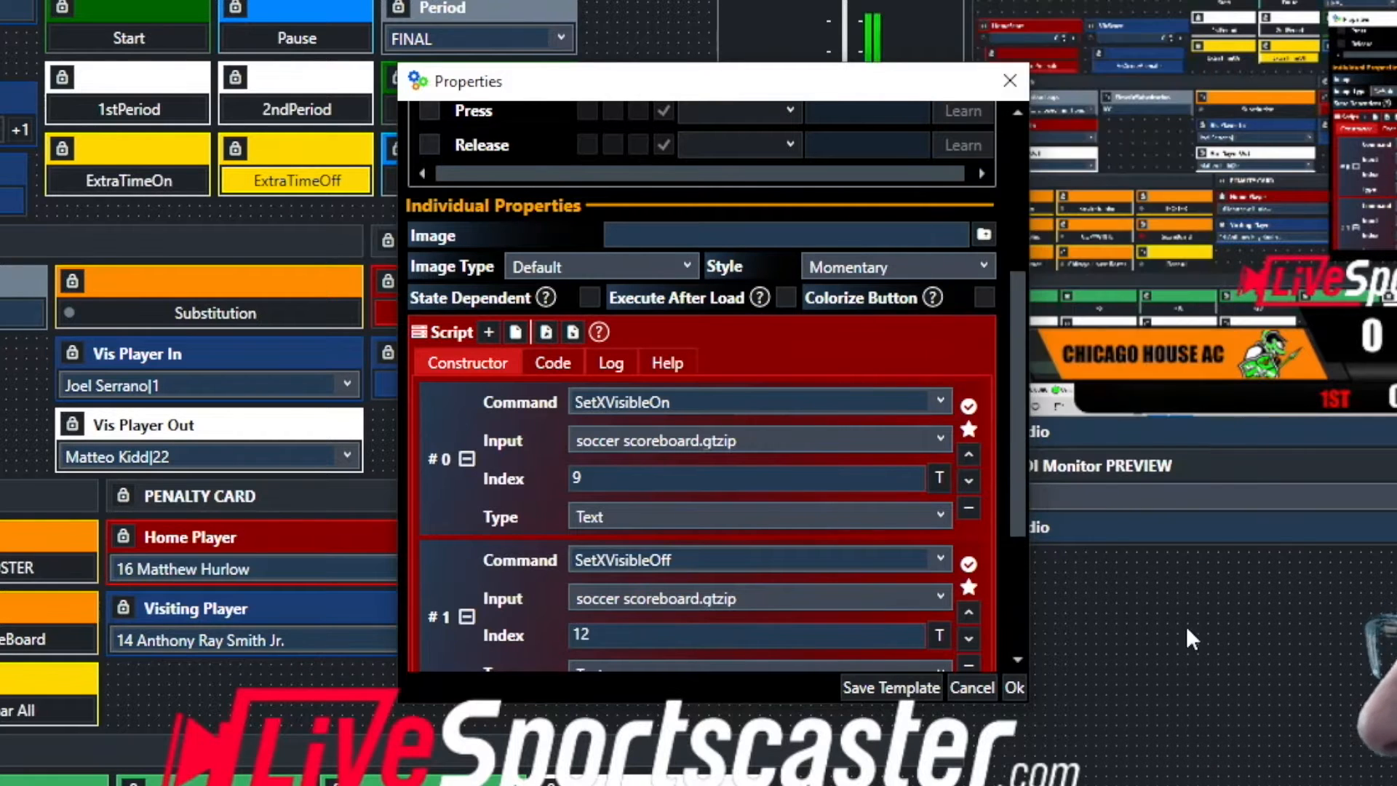
Check the ExtraTimeOn script's commands for index 12, Clock.Text, and index 8, ExtraTimeClock.Text, and test extra time on and off.
left_click_drag(1015, 363, 1015, 461)
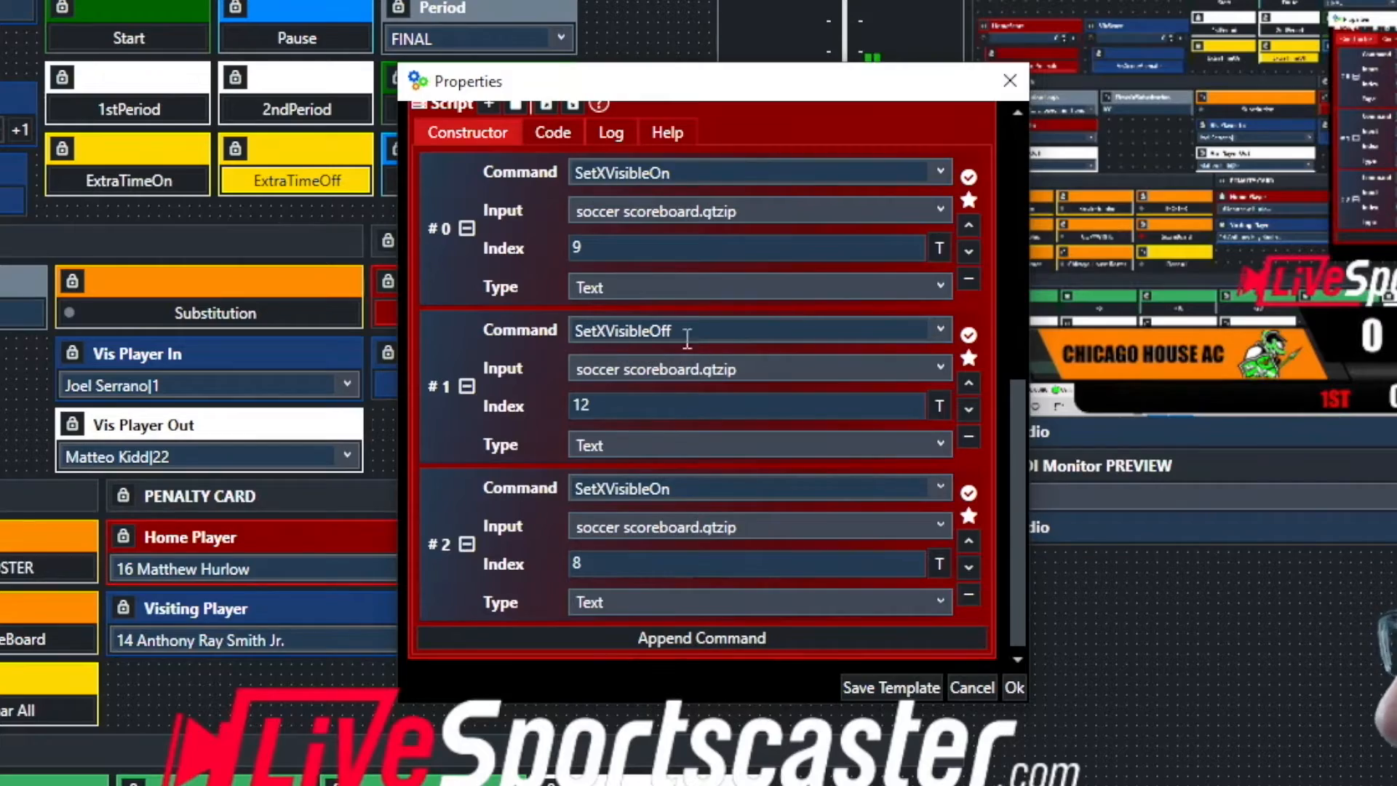
left_click(940, 408)
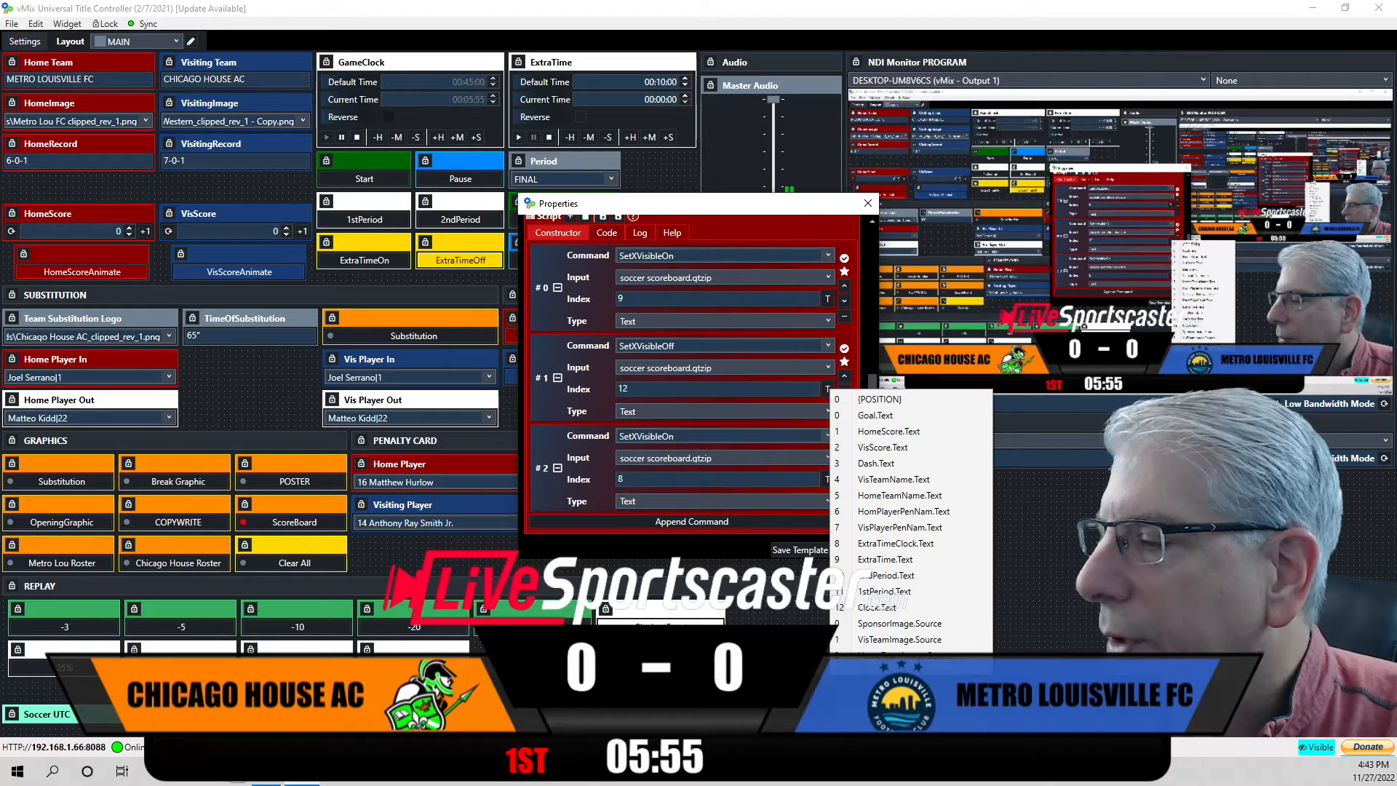
left_click(897, 608)
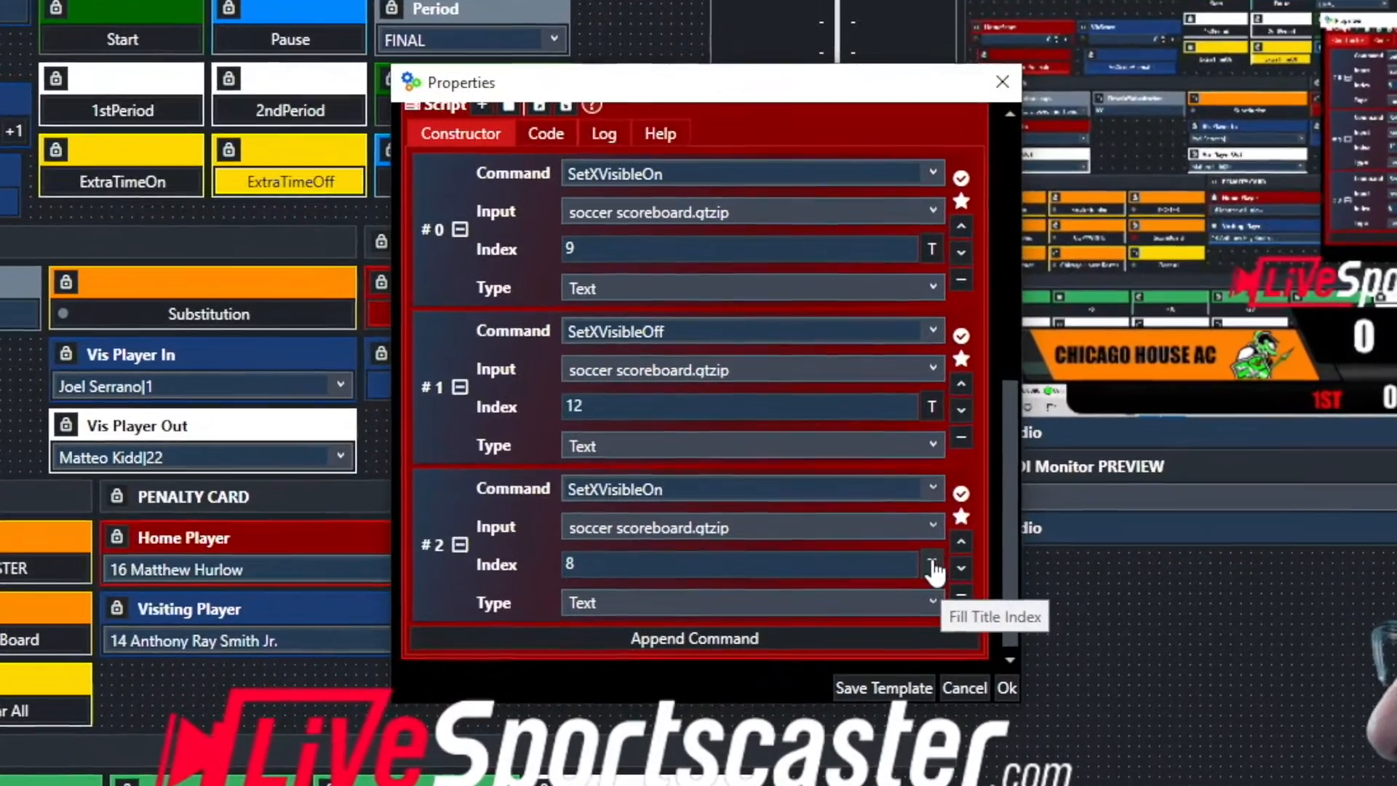
left_click(900, 538)
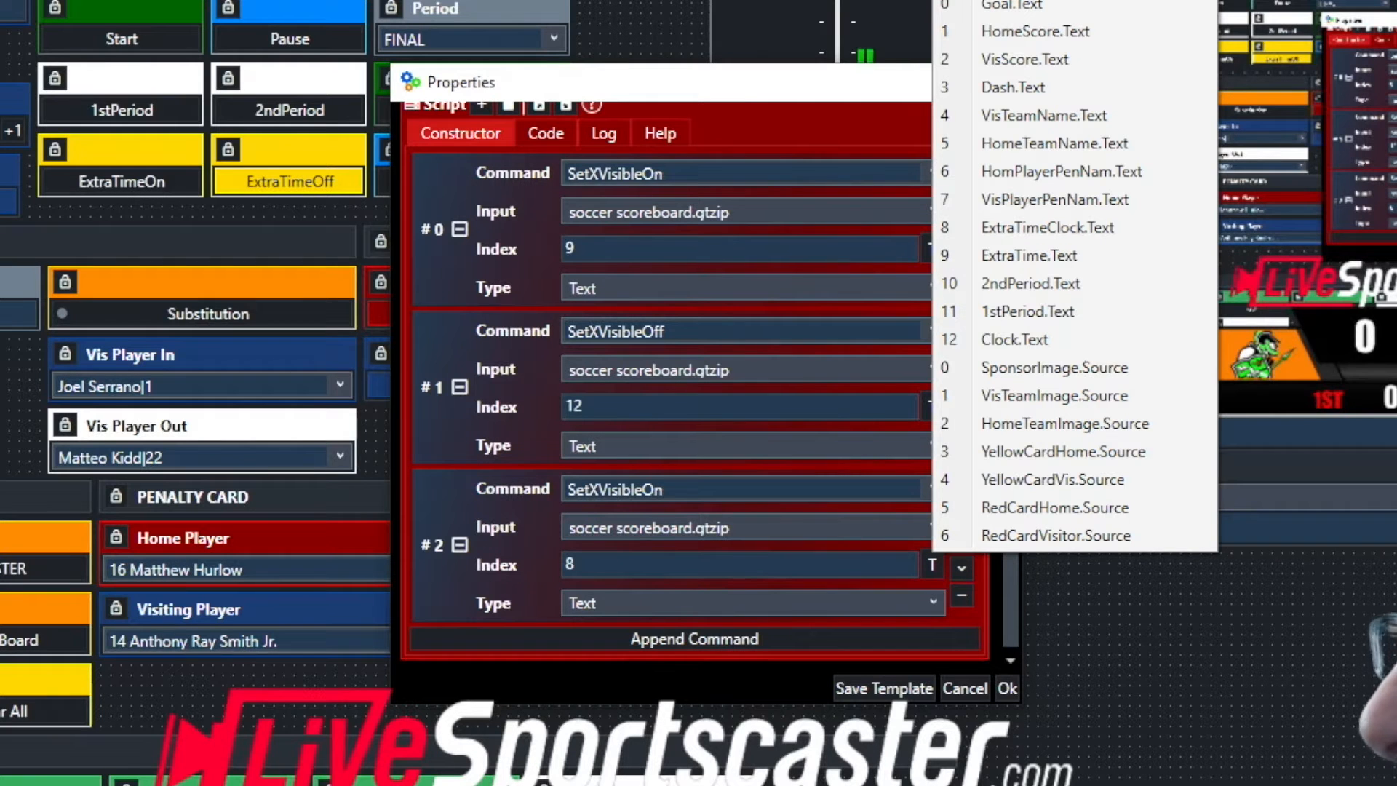
key("Escape")
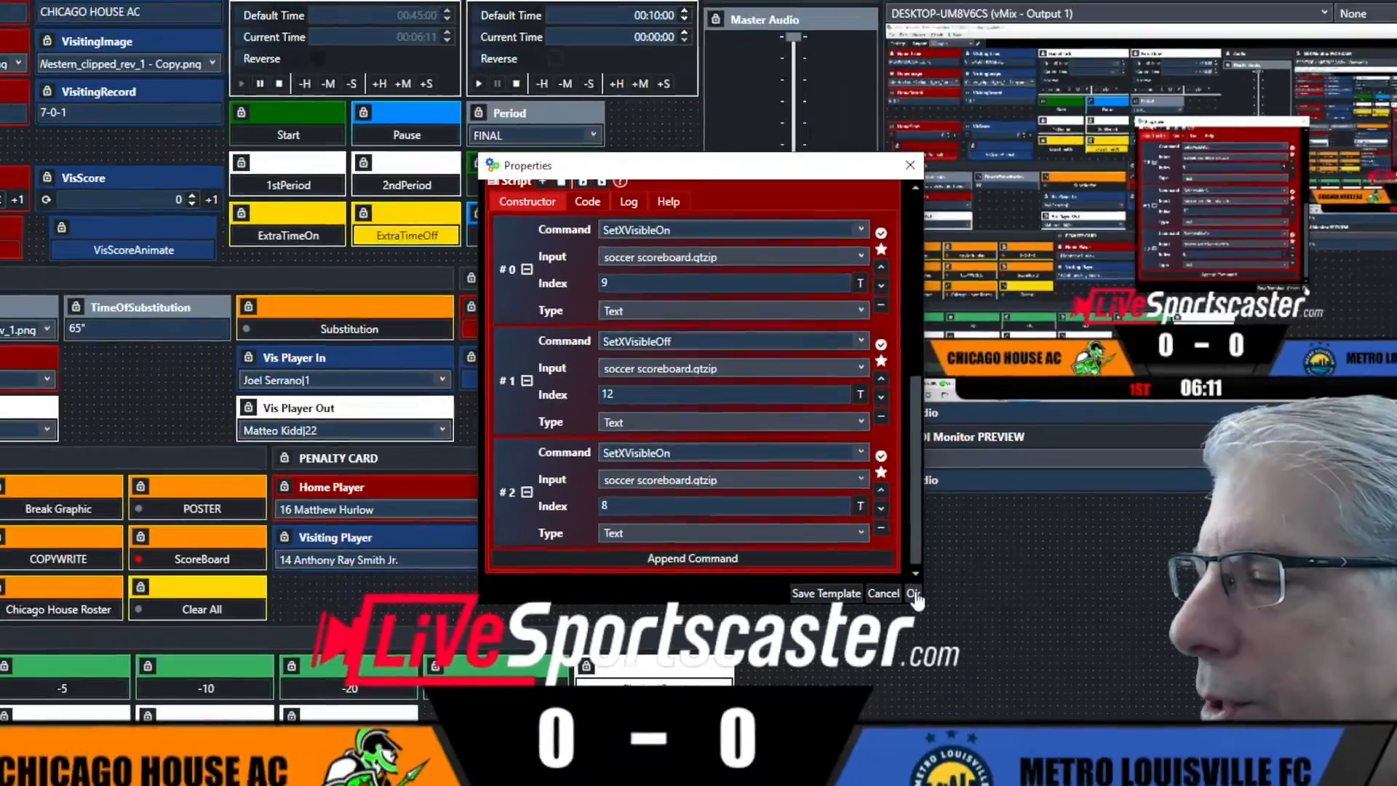
left_click(1008, 688)
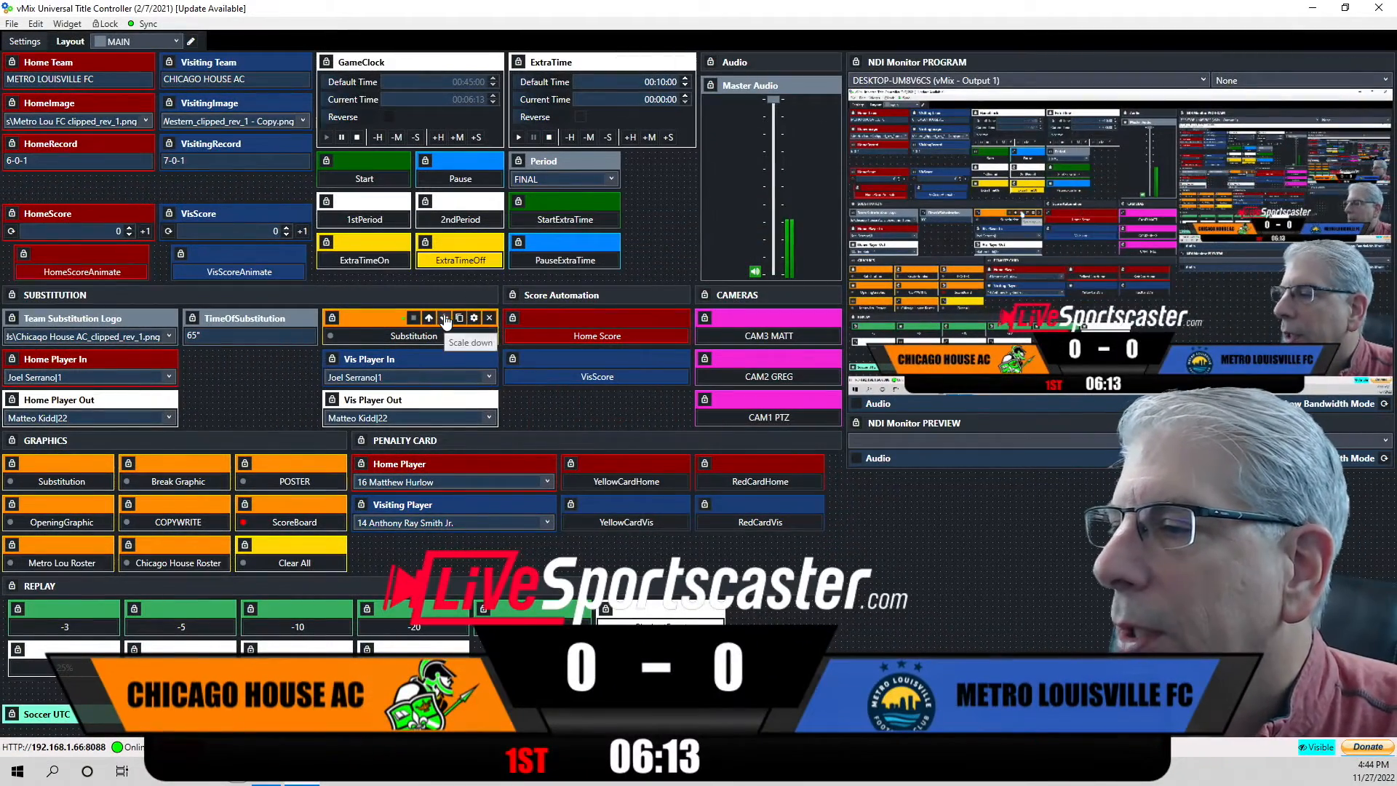
left_click(376, 264)
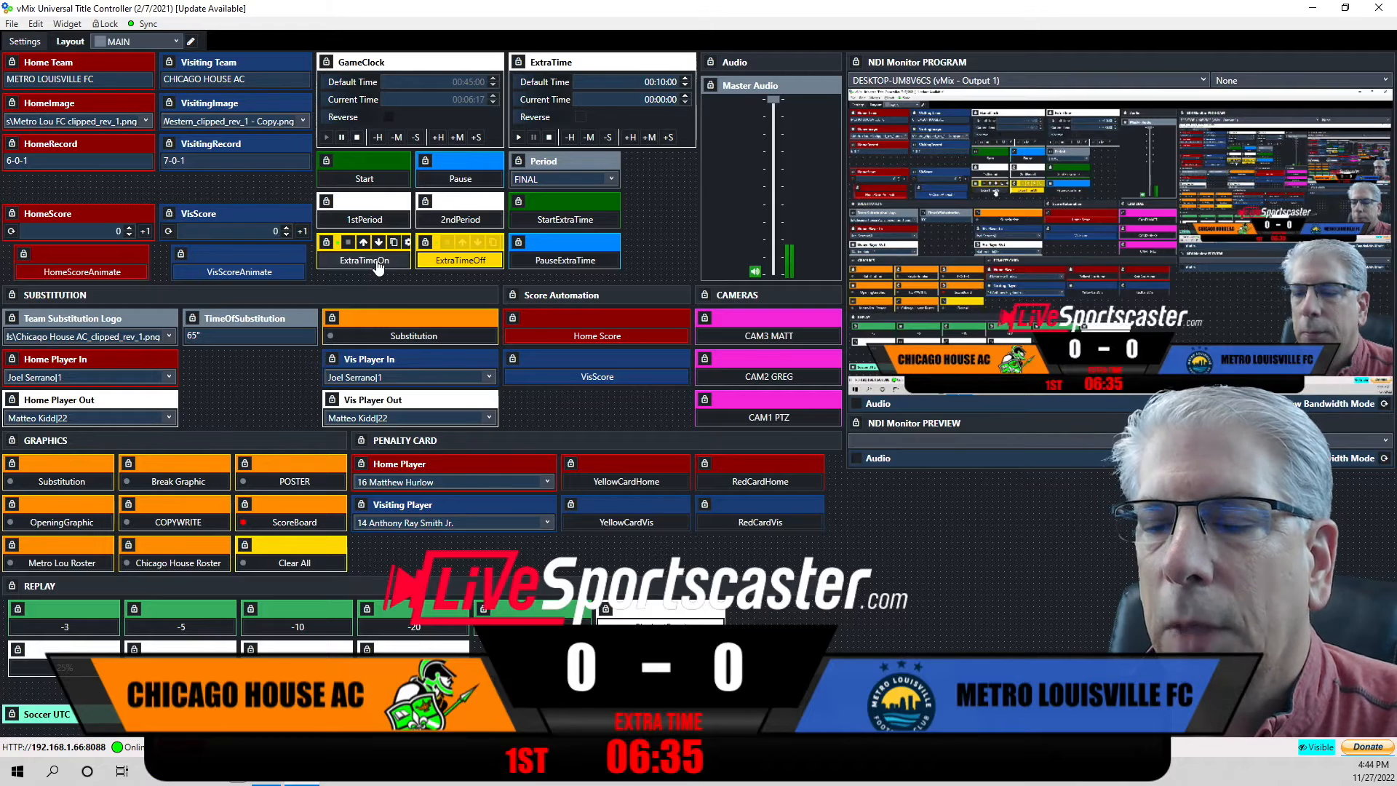
left_click(469, 262)
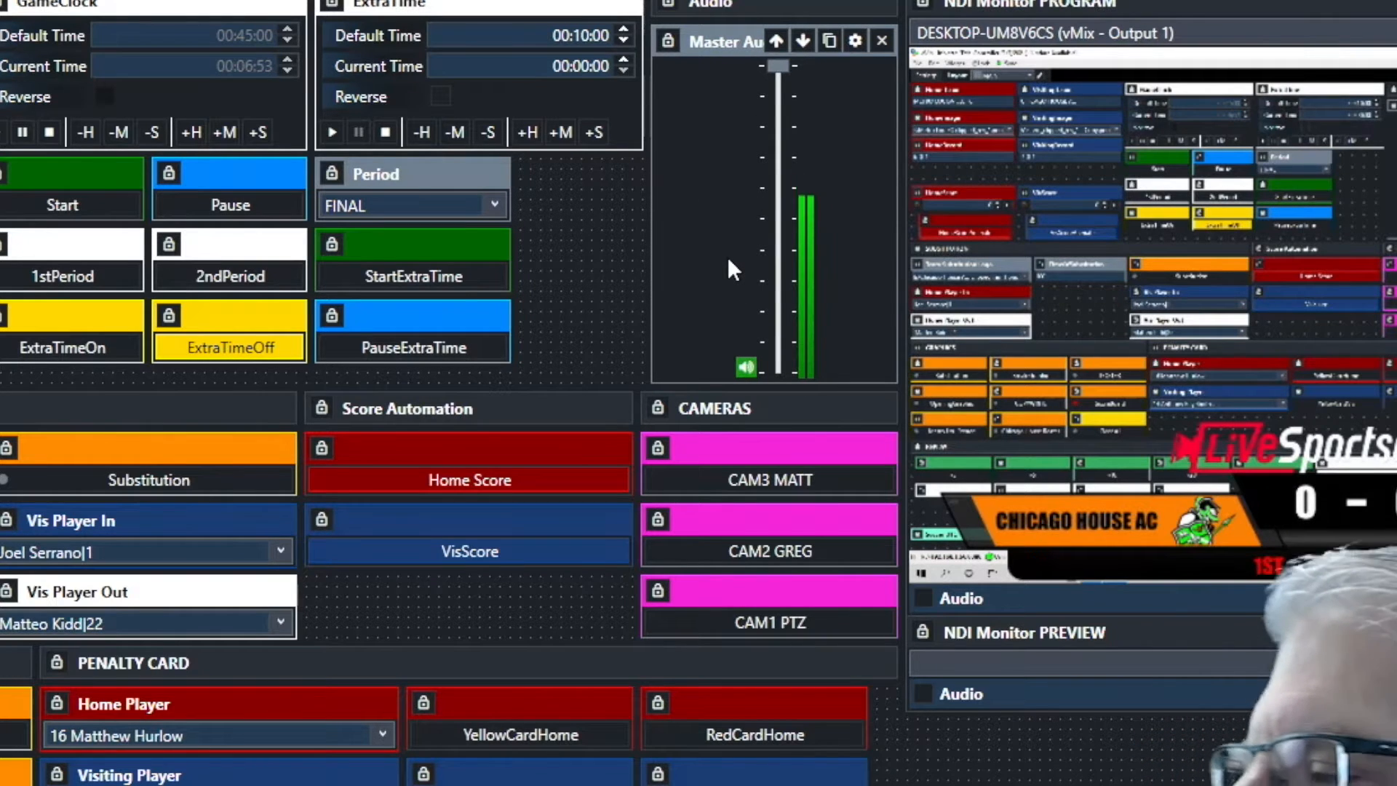
Examine the Master Audio volume widget's name, color, bus toggle hotkeys and individual properties.
left_click(855, 42)
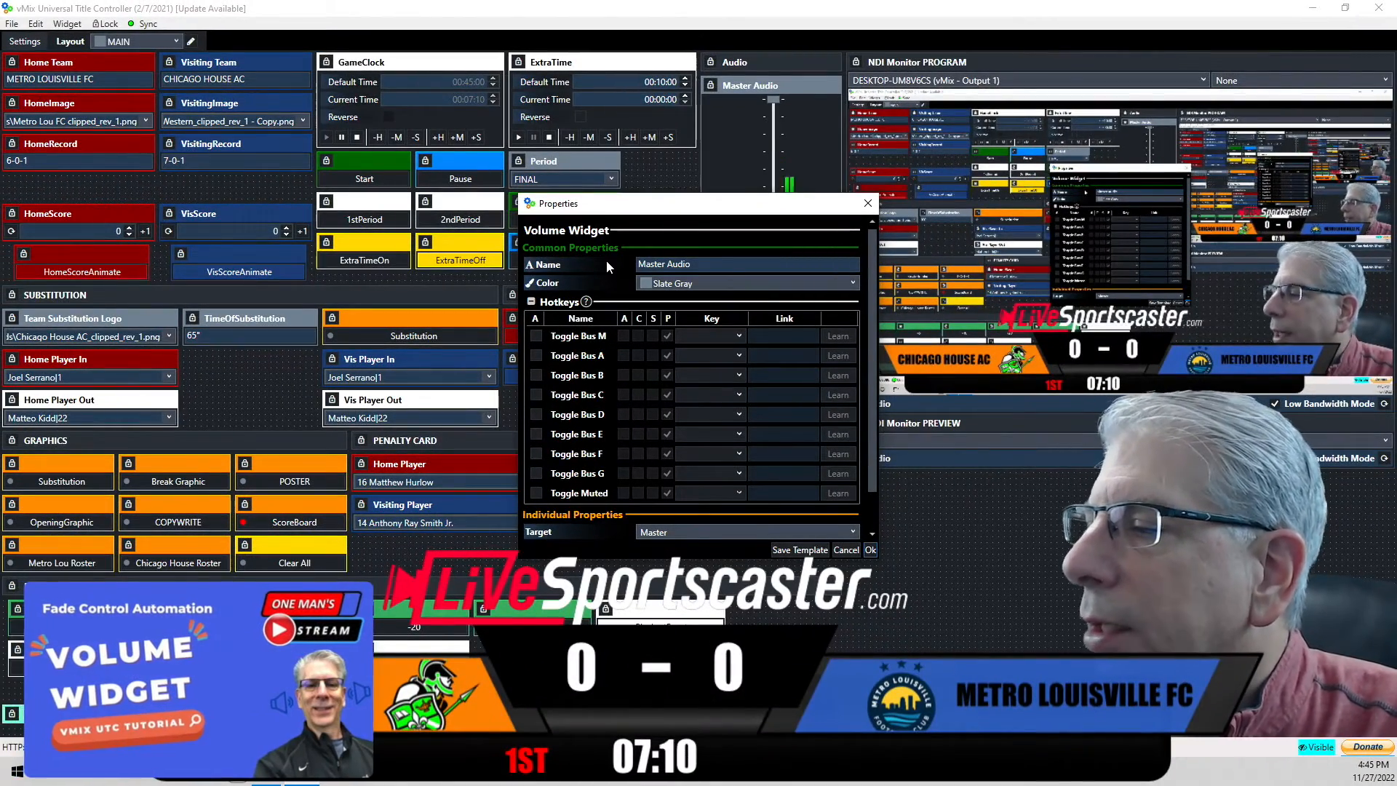
scroll(609, 268, "down", 1)
scroll(622, 307, "up", 1)
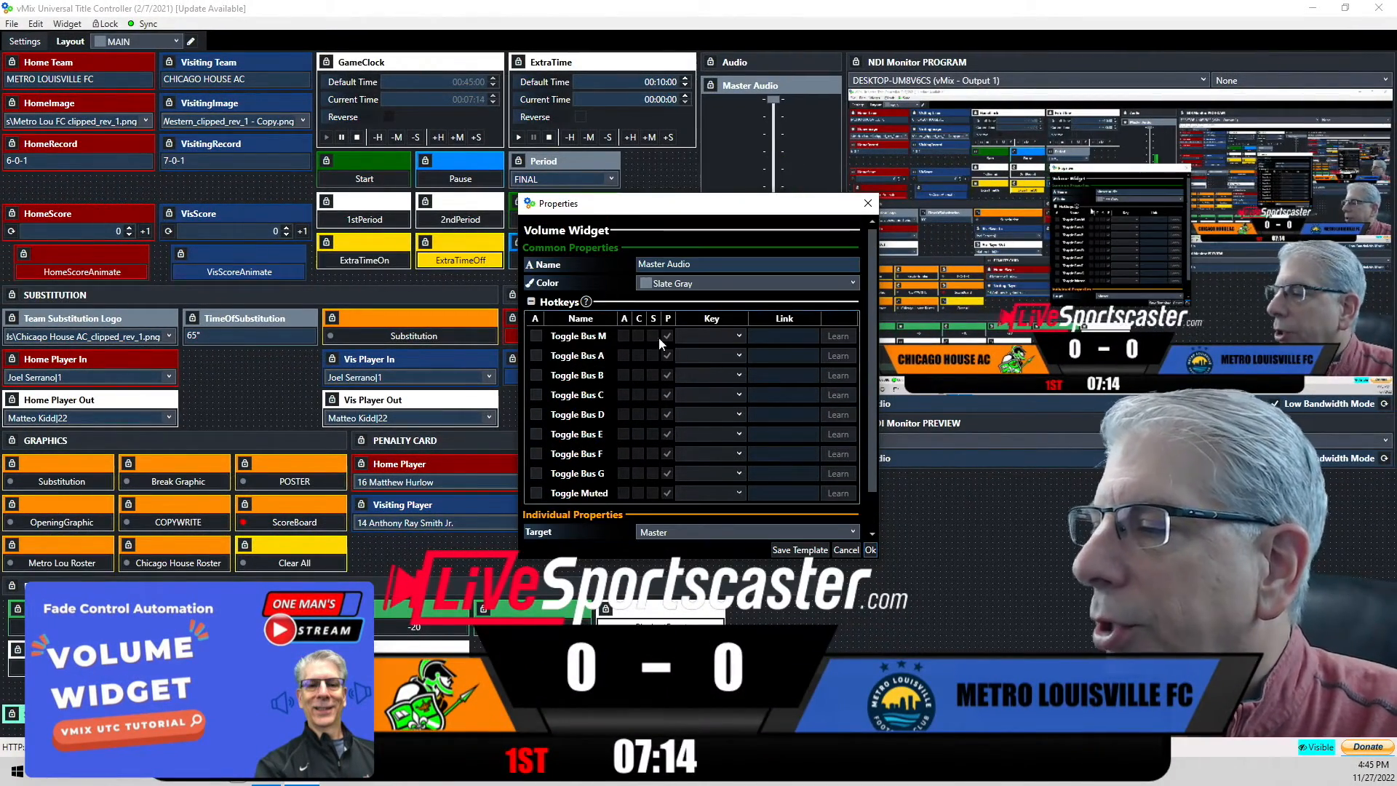
scroll(719, 355, "down", 1)
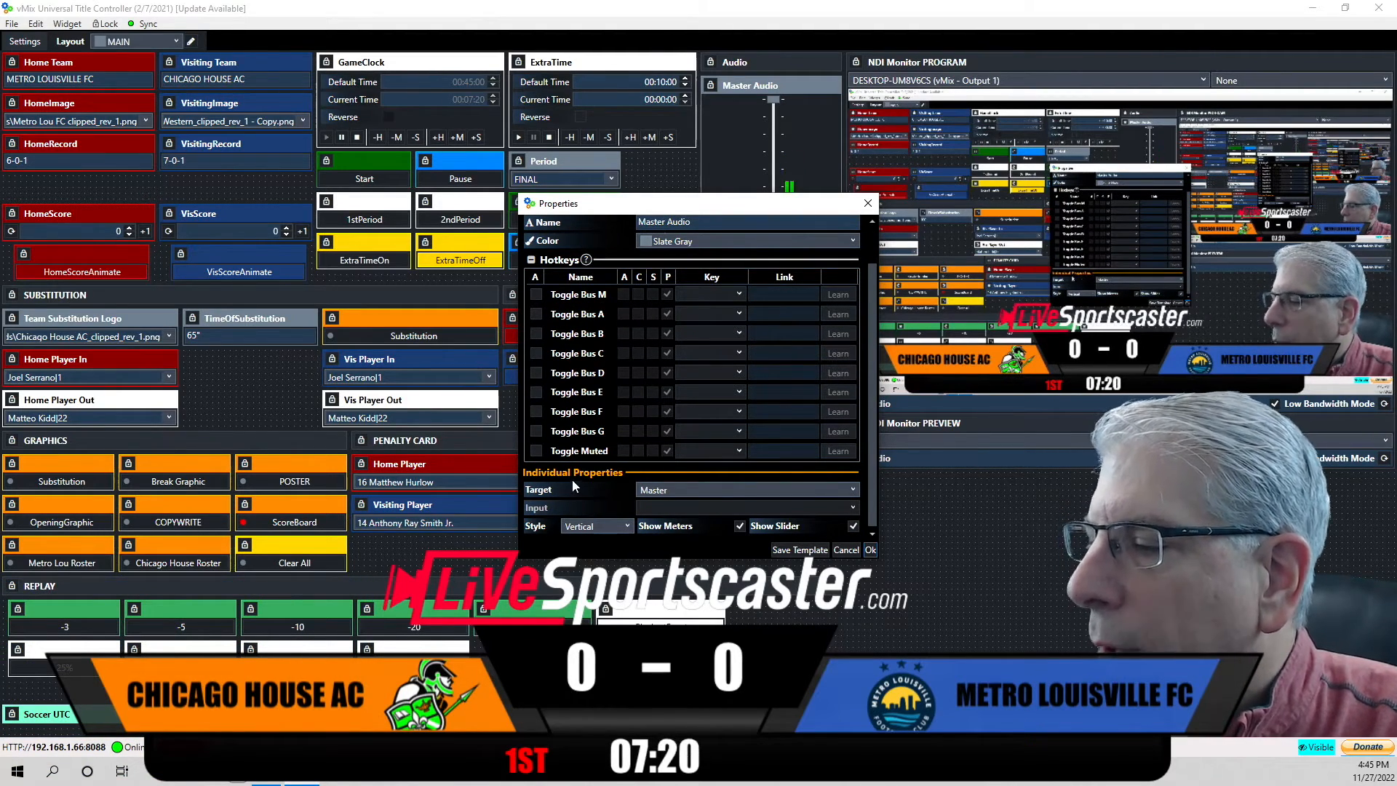
Check the Master Audio widget's Target and Style choices, keeping Master and Vertical, and test its volume fader.
left_click(852, 489)
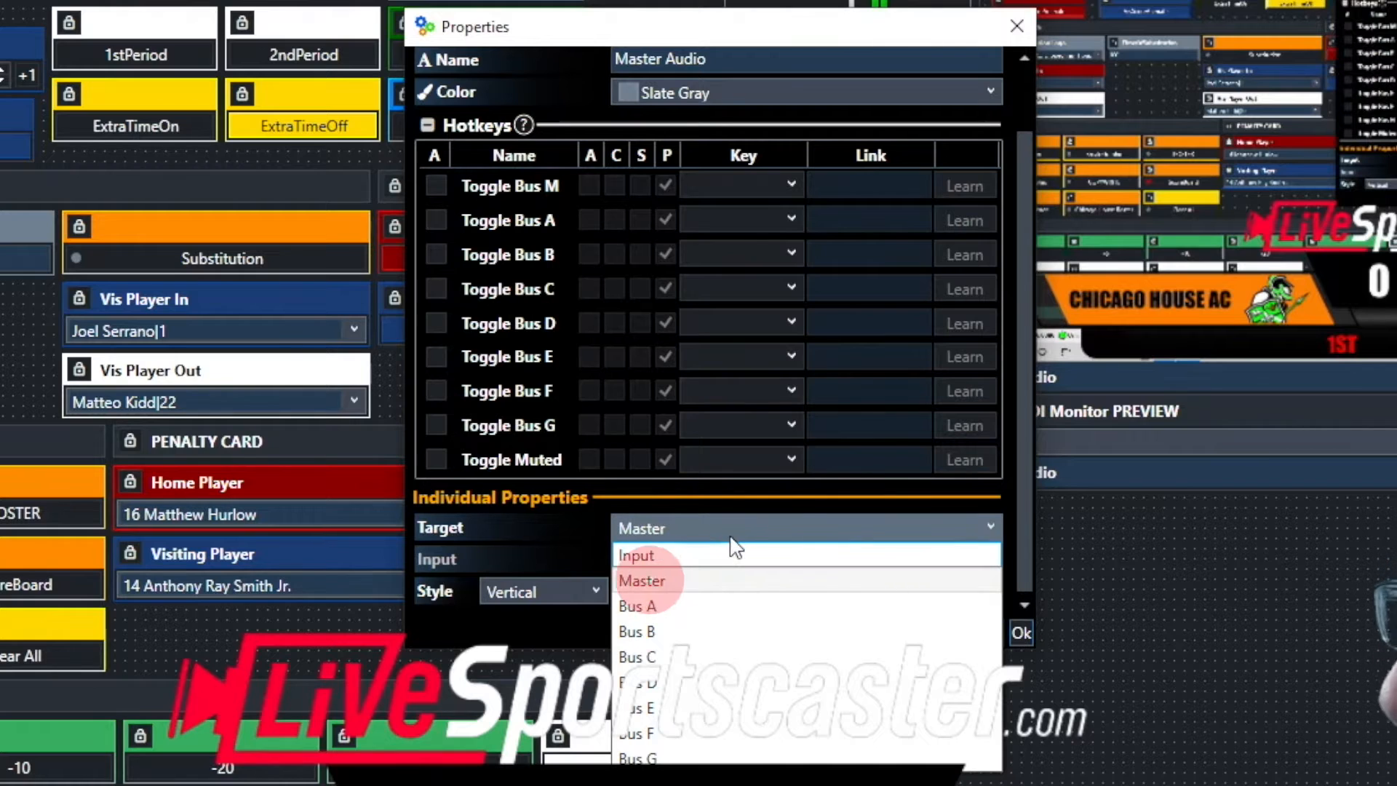
left_click(560, 519)
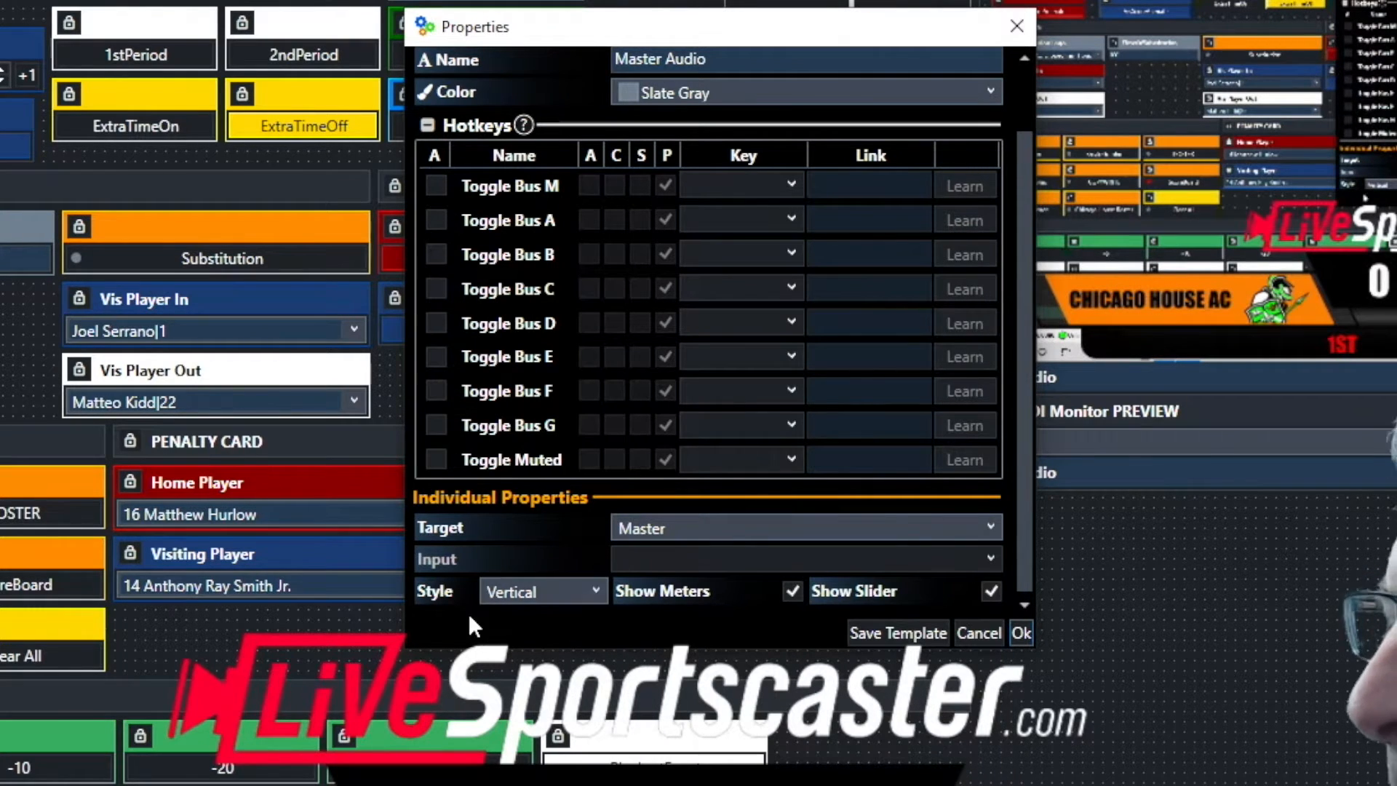
left_click(595, 591)
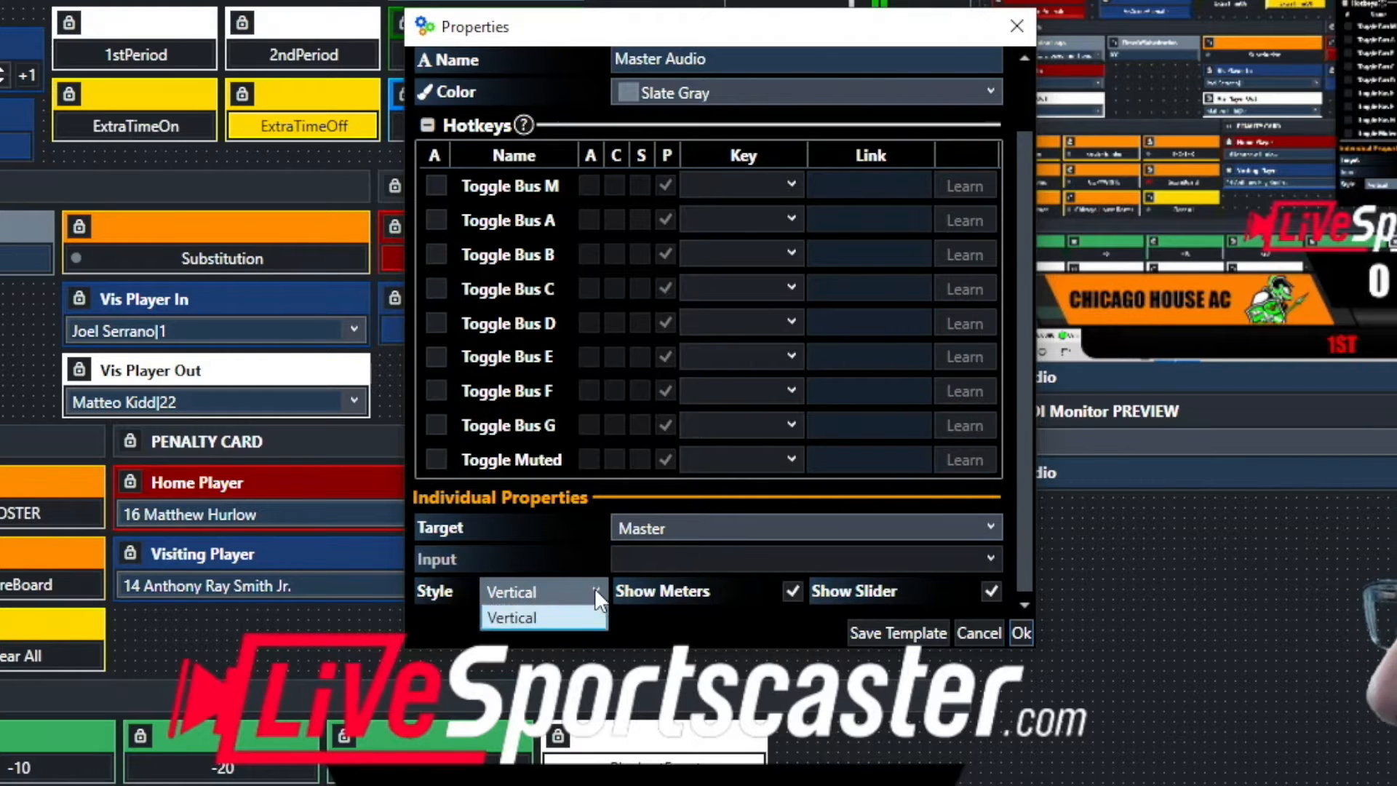
left_click(706, 640)
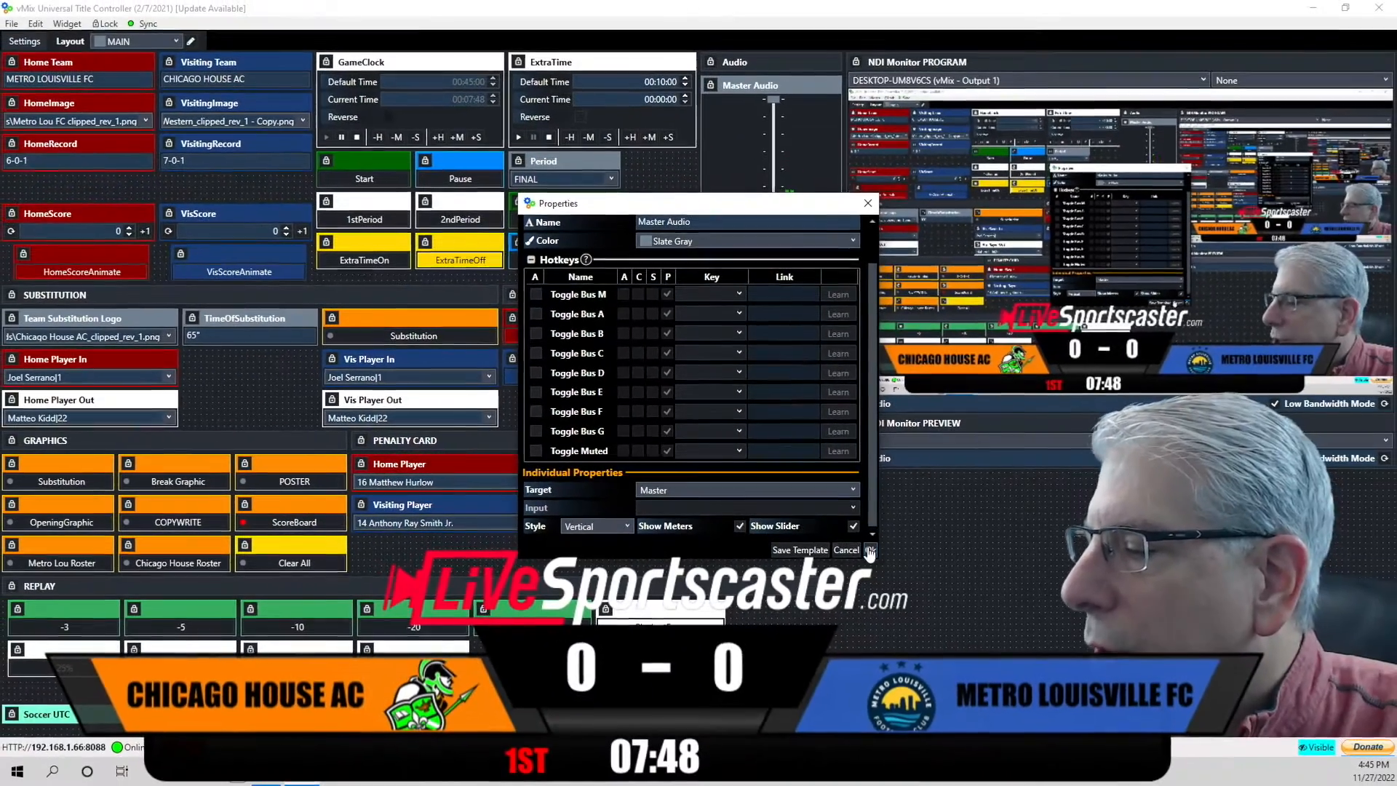
left_click(870, 550)
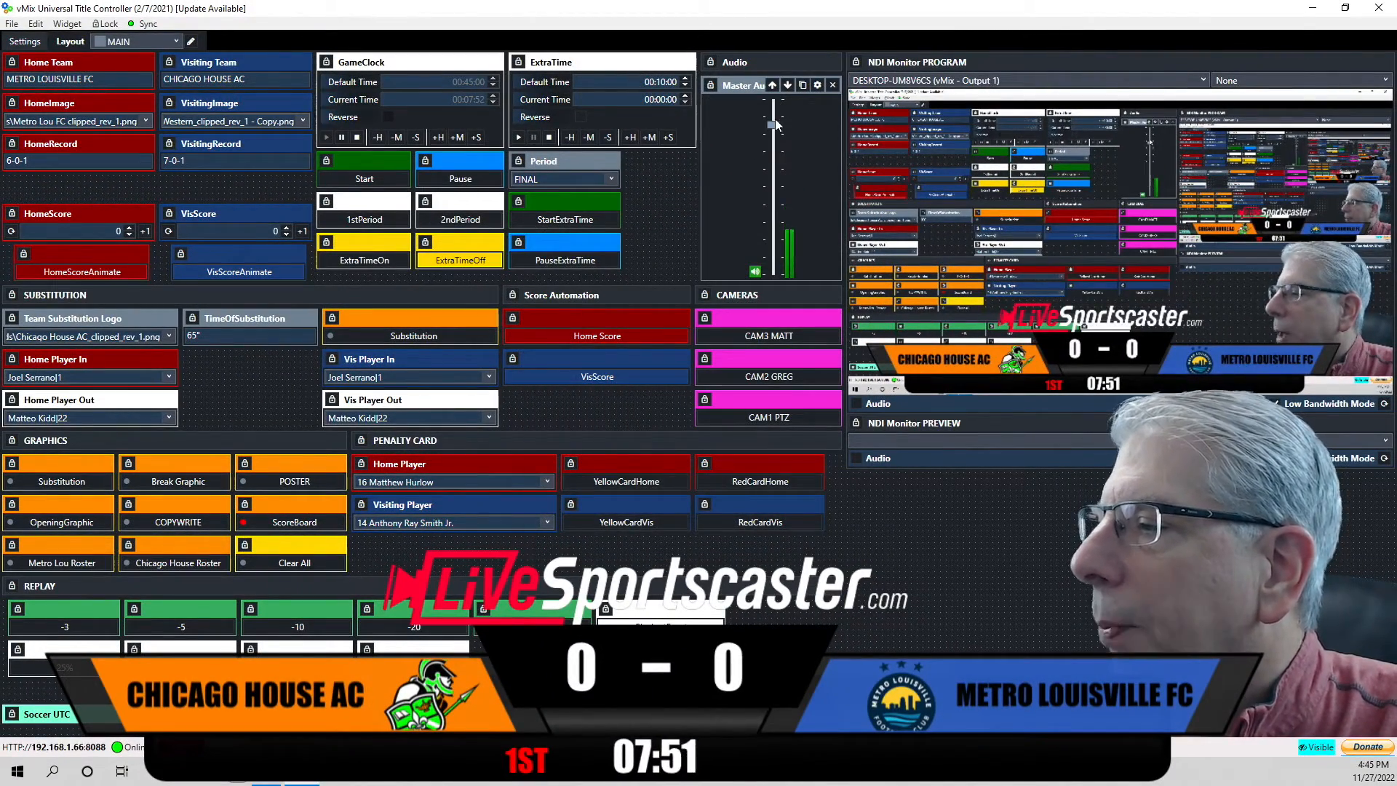
left_click_drag(777, 160, 776, 102)
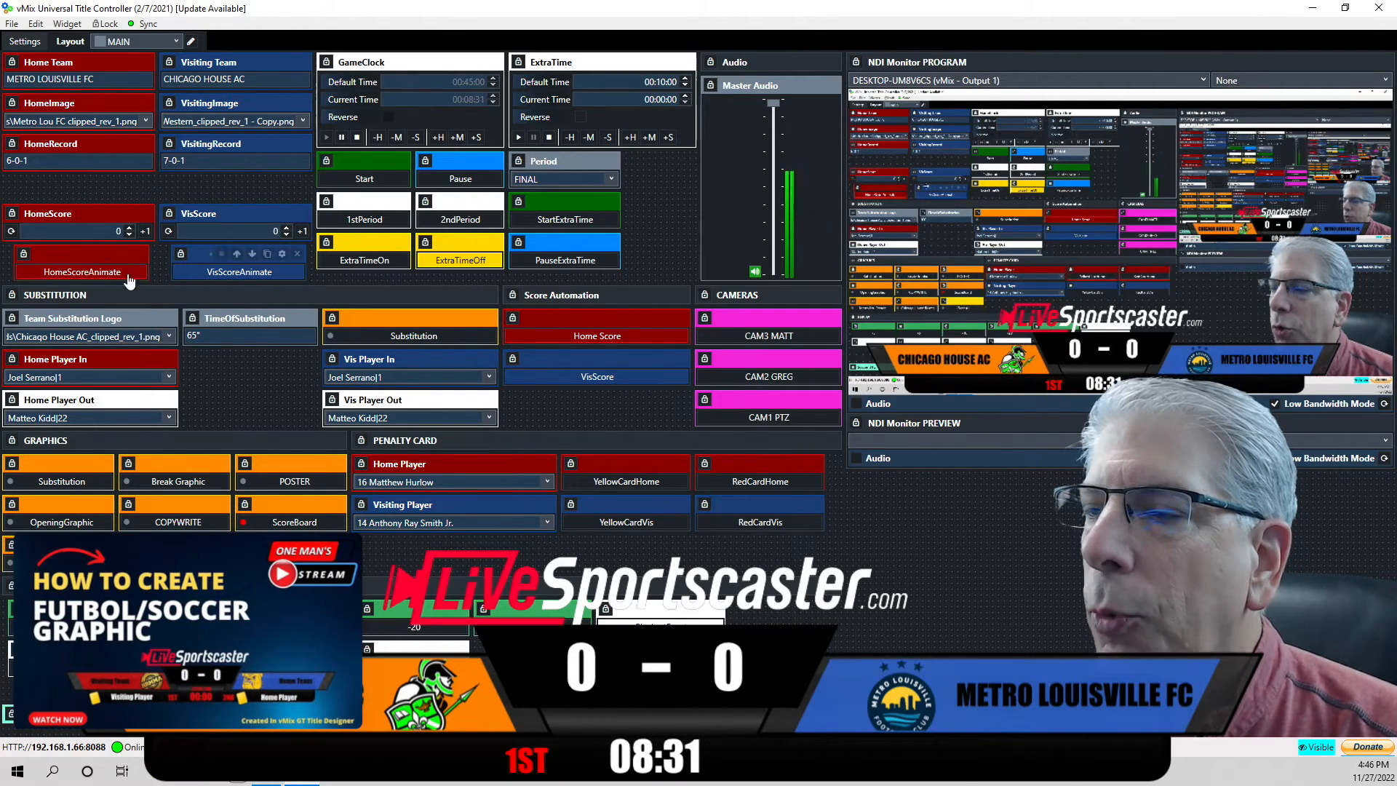
Trigger the home score animation, and show the selected home player's yellow card on the scoreboard.
left_click(81, 275)
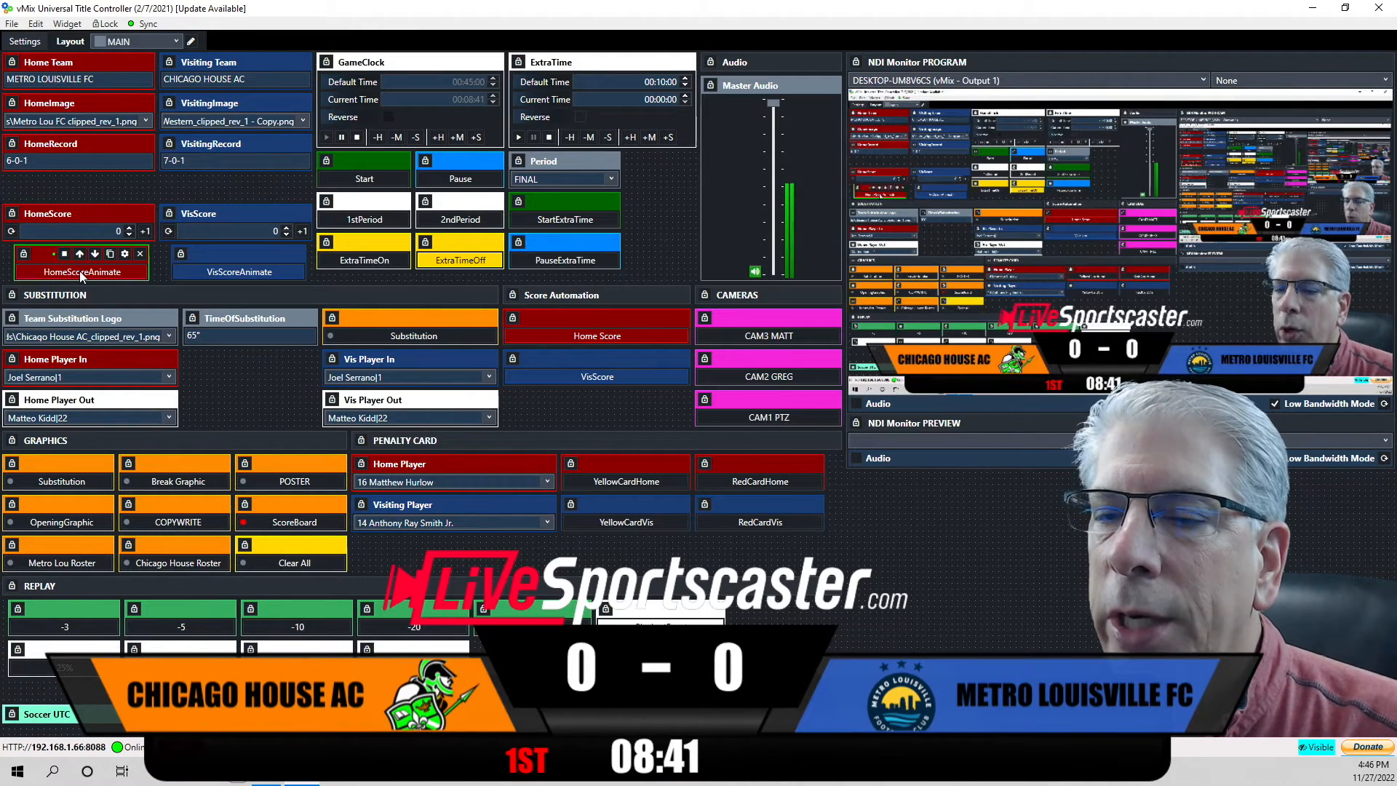
left_click(80, 271)
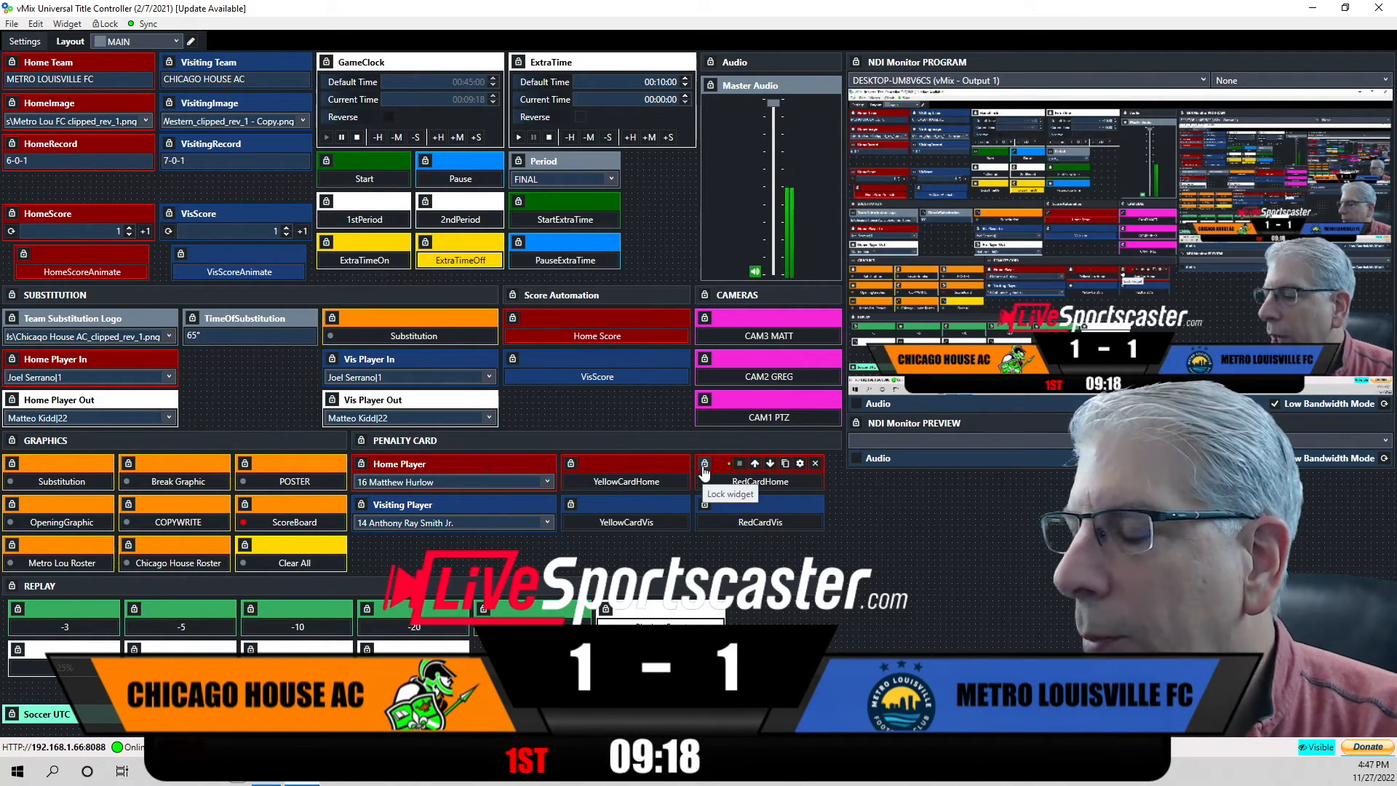
left_click(631, 484)
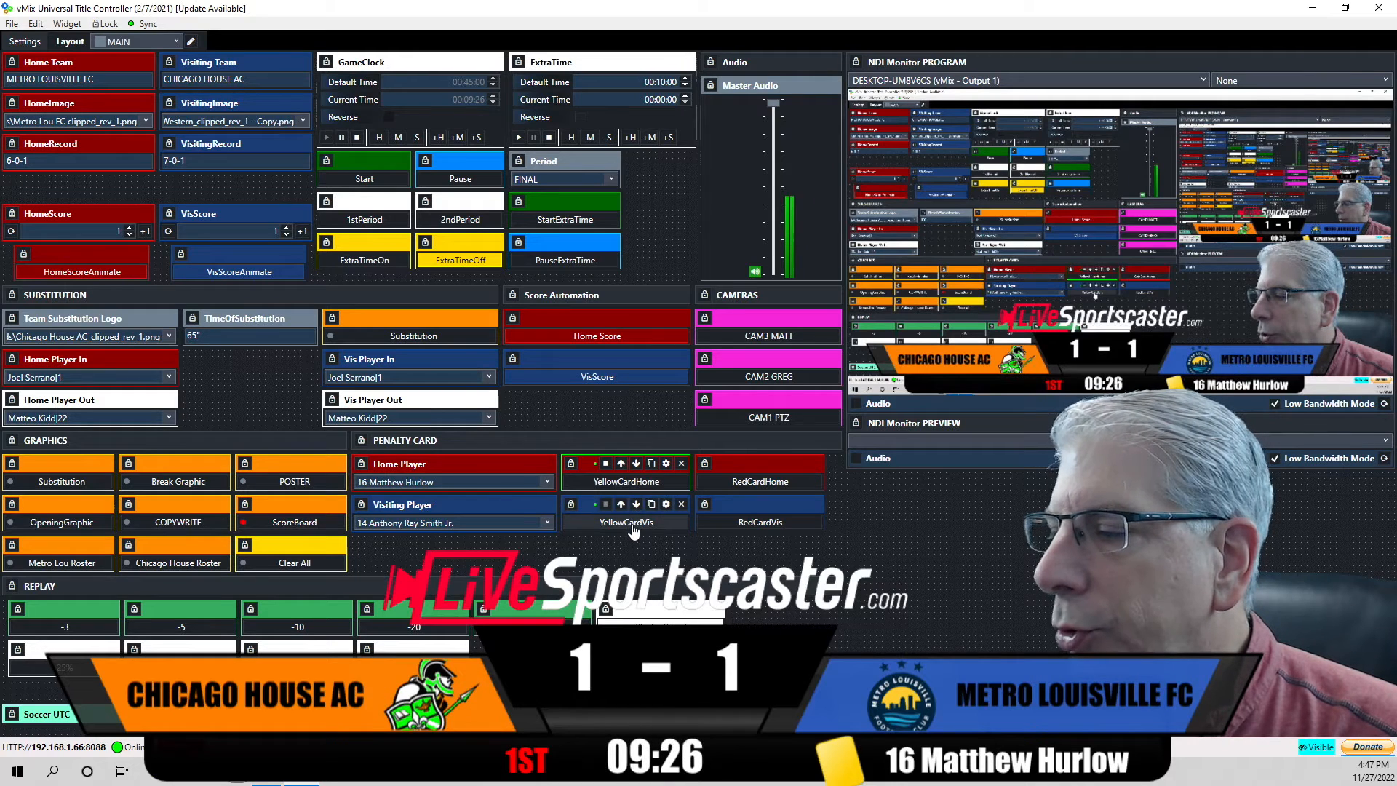
Trigger the visiting player's red card, and examine the YellowCardVis button's properties and its SetXVisibleOn script commands.
left_click(758, 524)
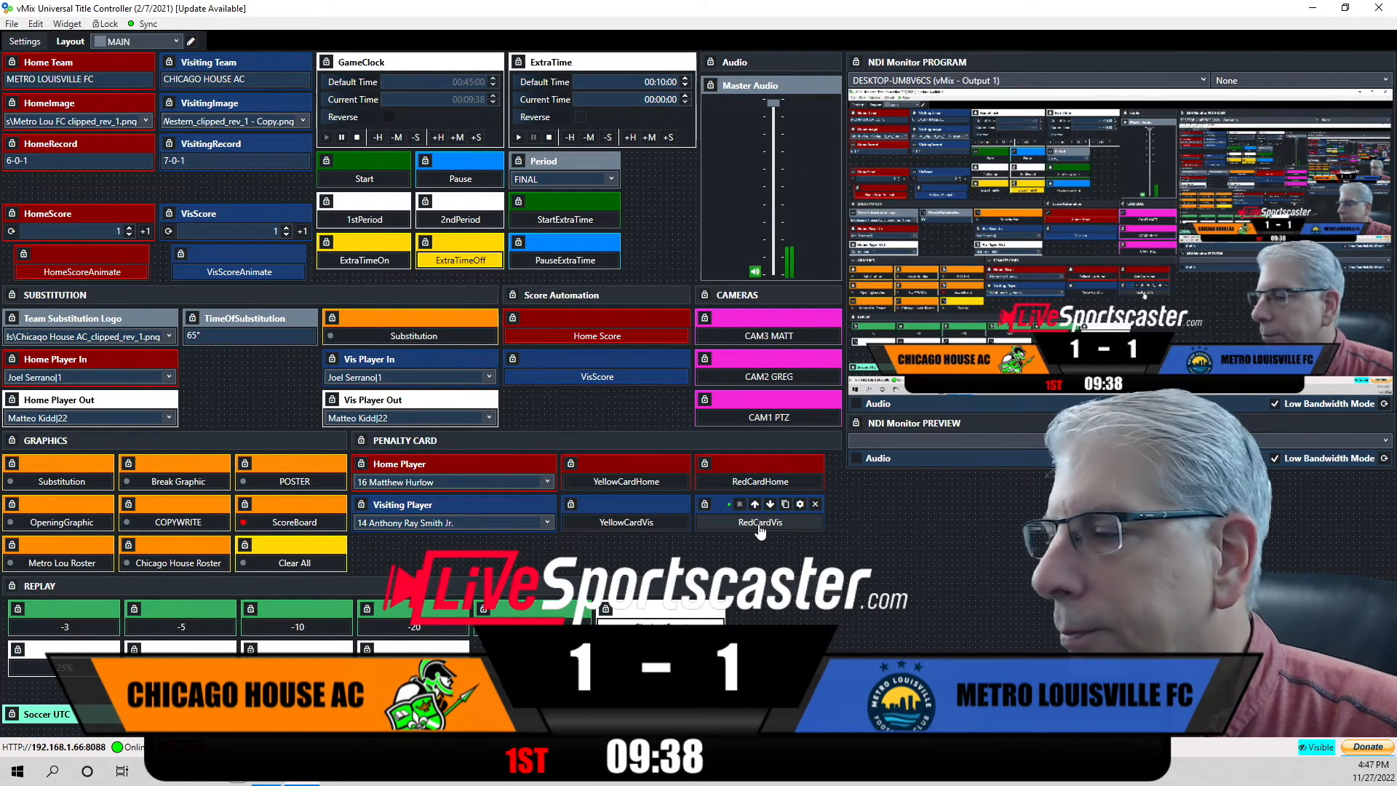
mouse_move(666, 508)
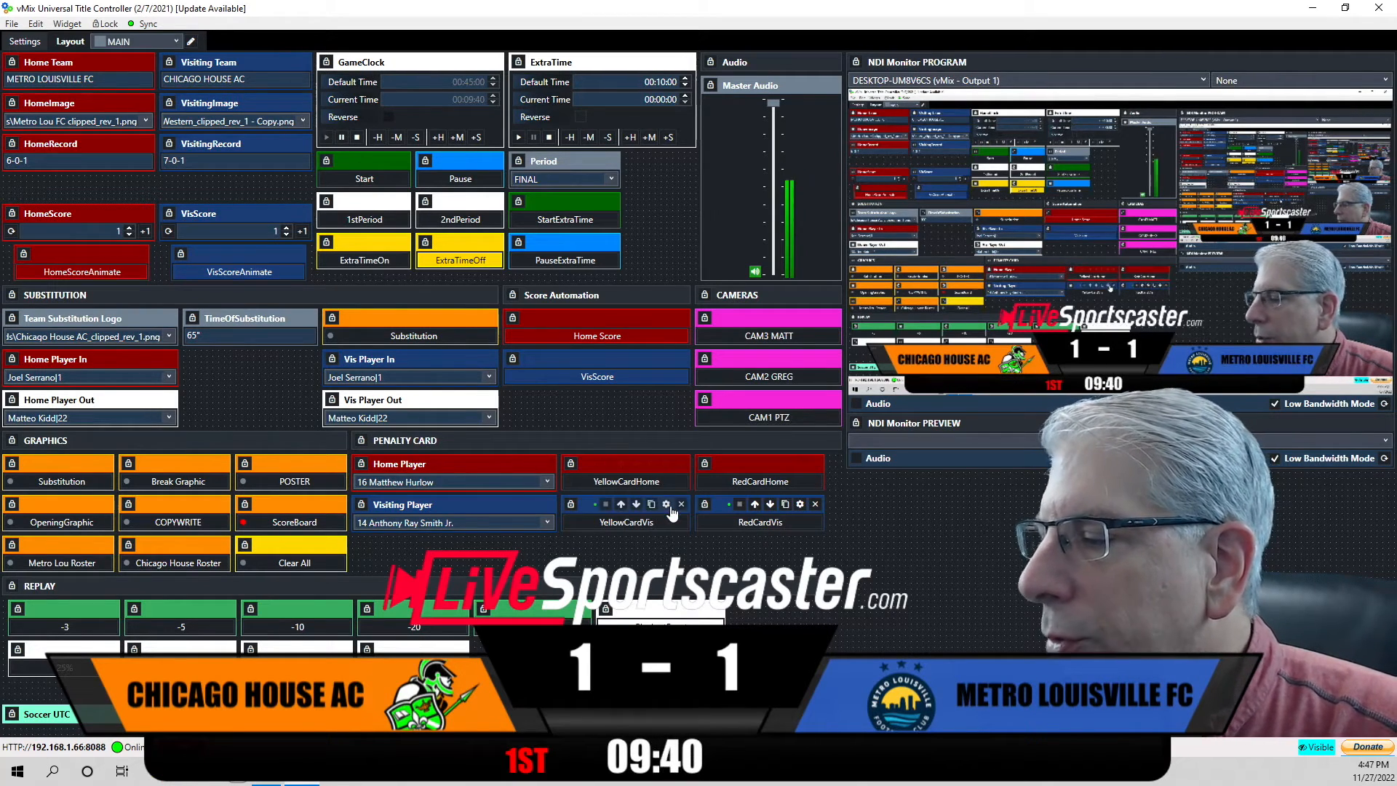
left_click(667, 507)
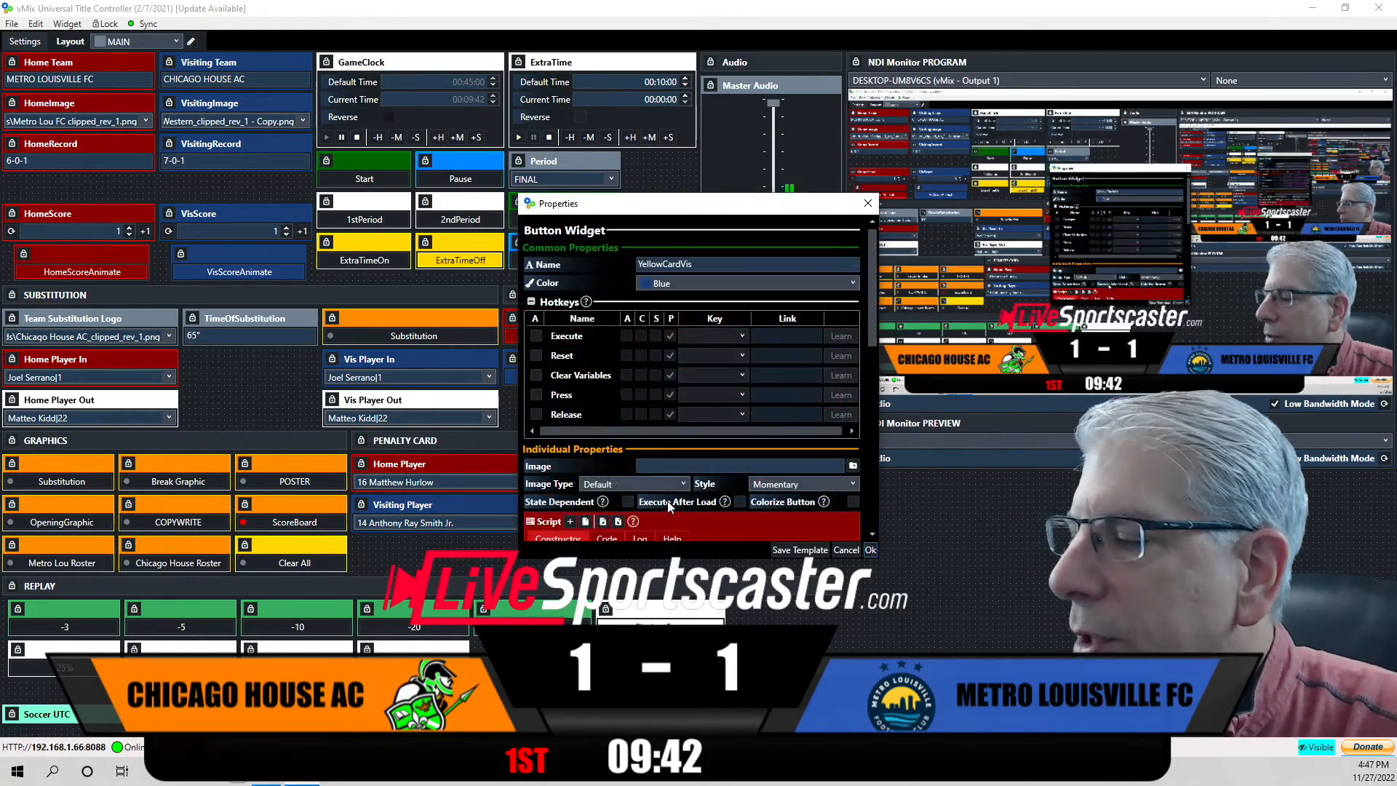
scroll(709, 406, "down", 5)
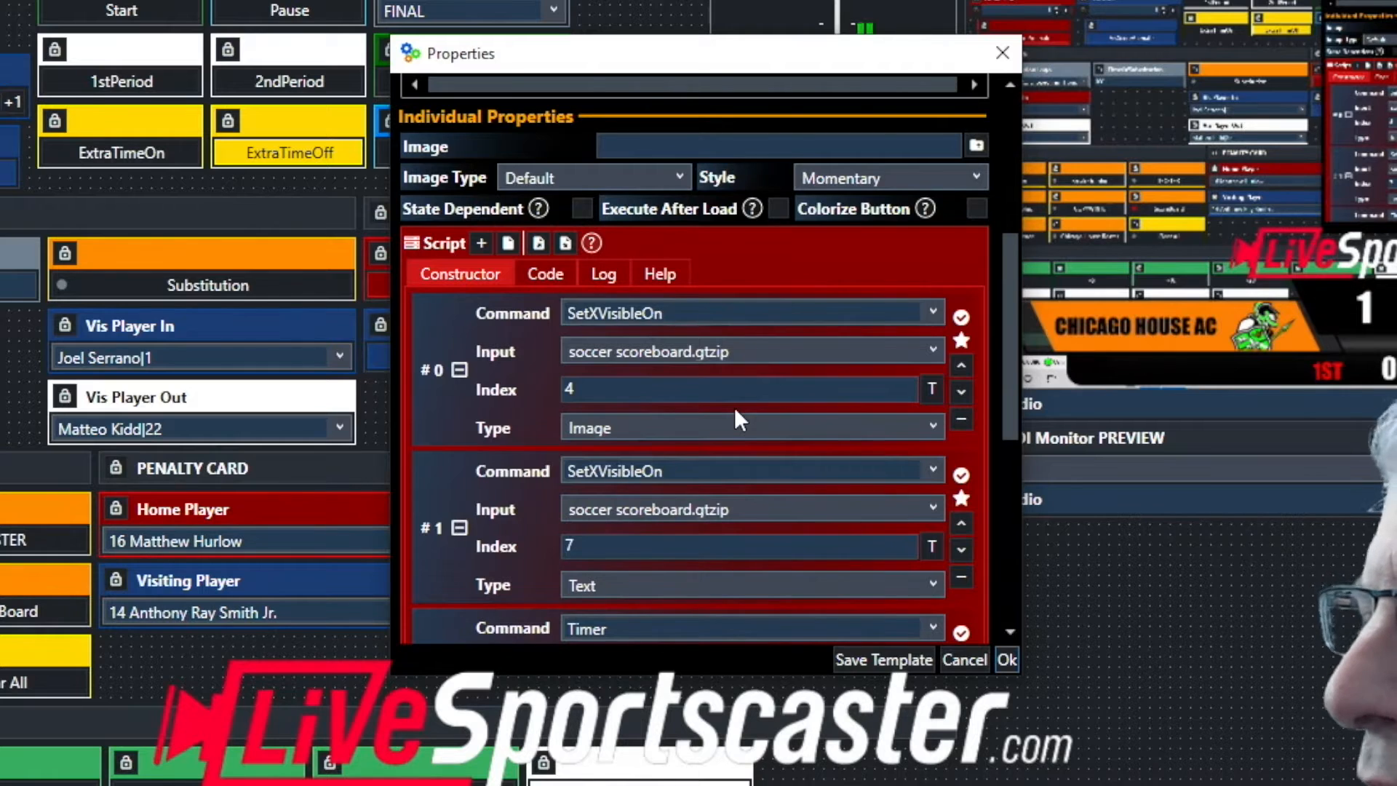
scroll(735, 409, "down", 2)
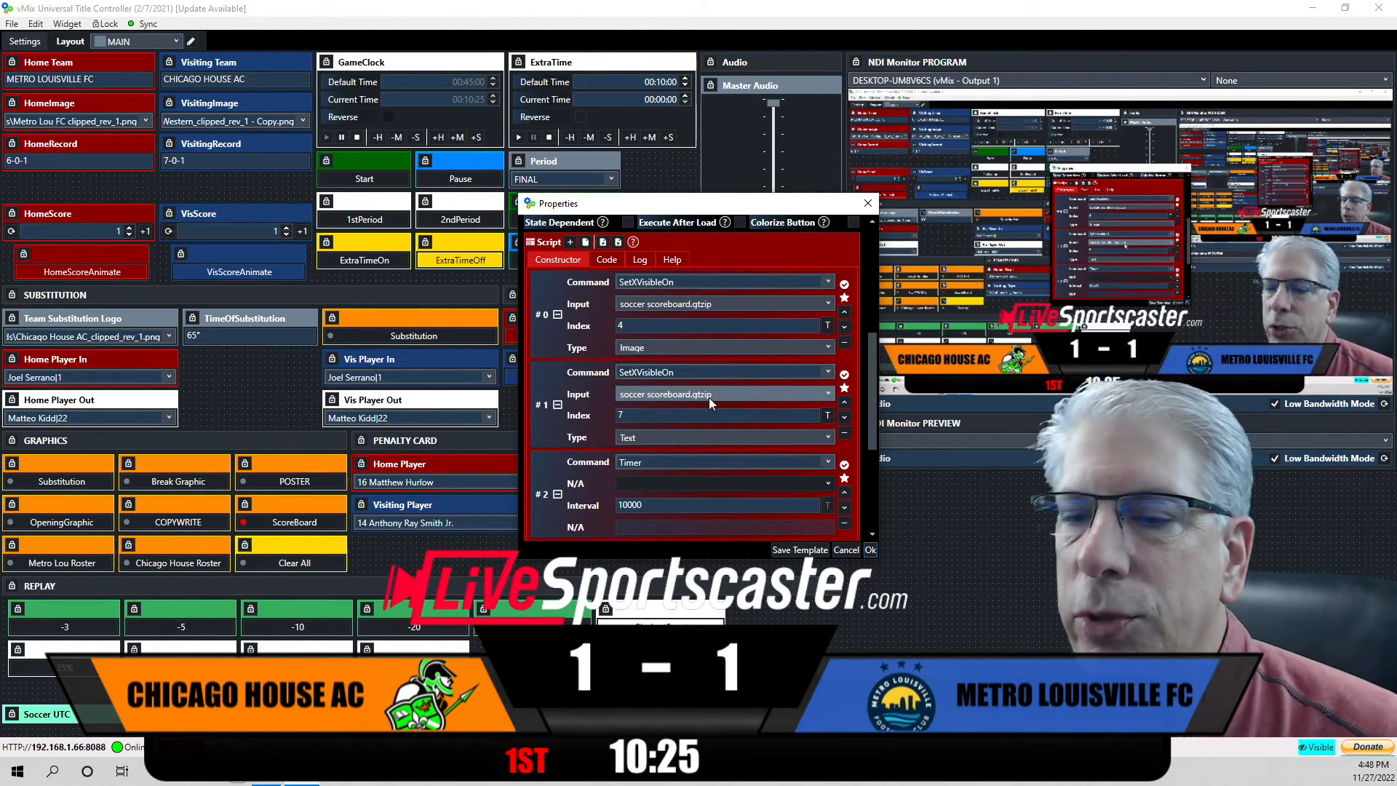
scroll(709, 398, "up", 5)
scroll(713, 364, "down", 3)
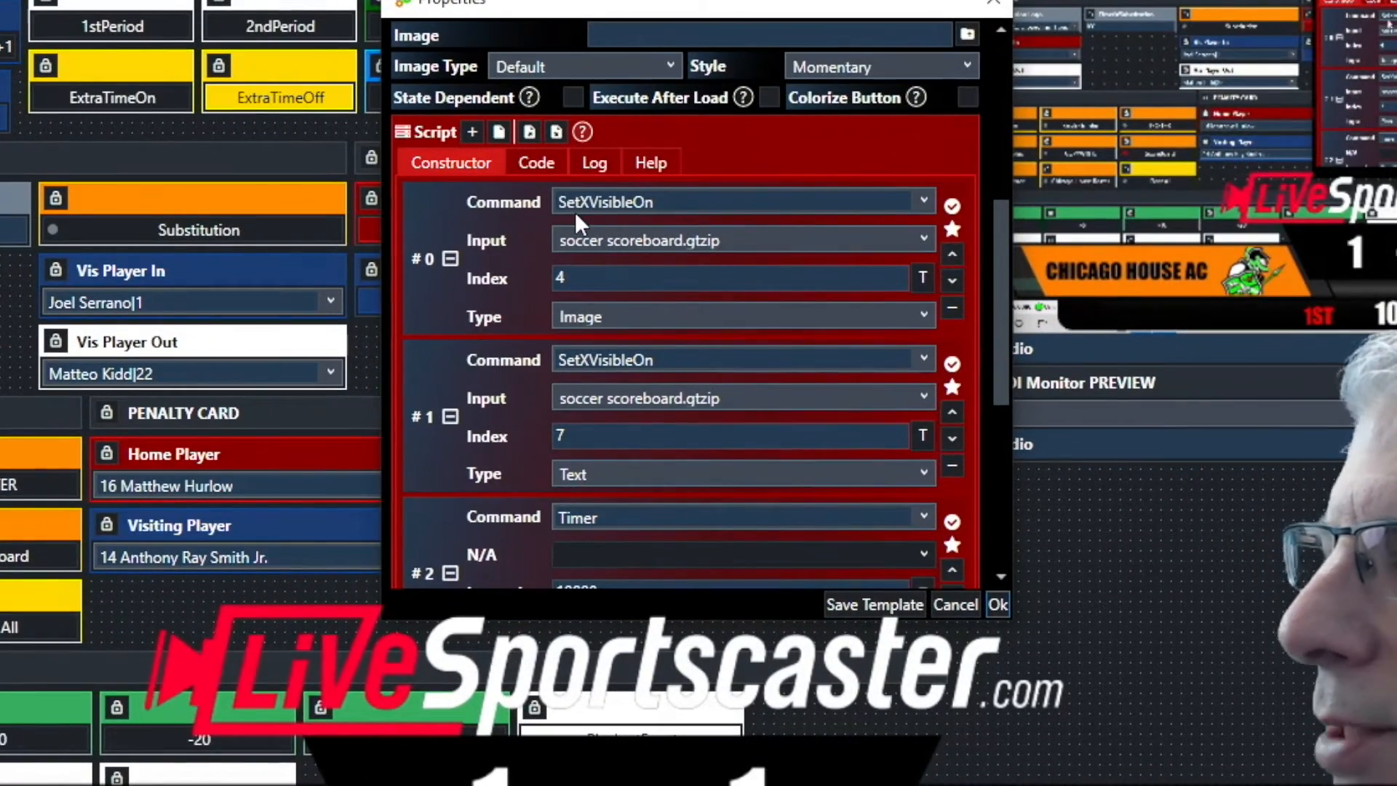
Check which scoreboard elements the two SetXVisibleOn commands' indexes refer to, keeping VisPlayerPenNam.Text for the text command.
left_click(924, 277)
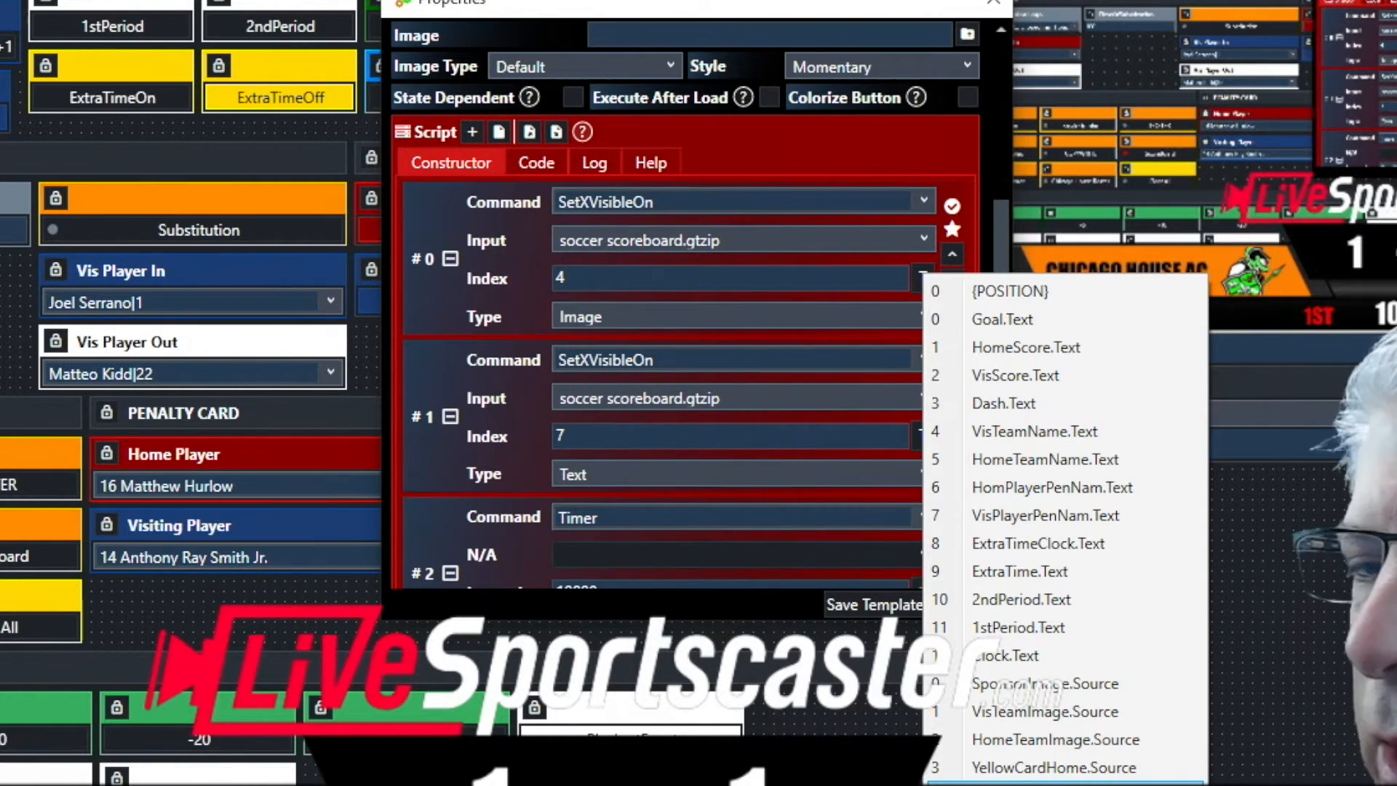
key("Escape")
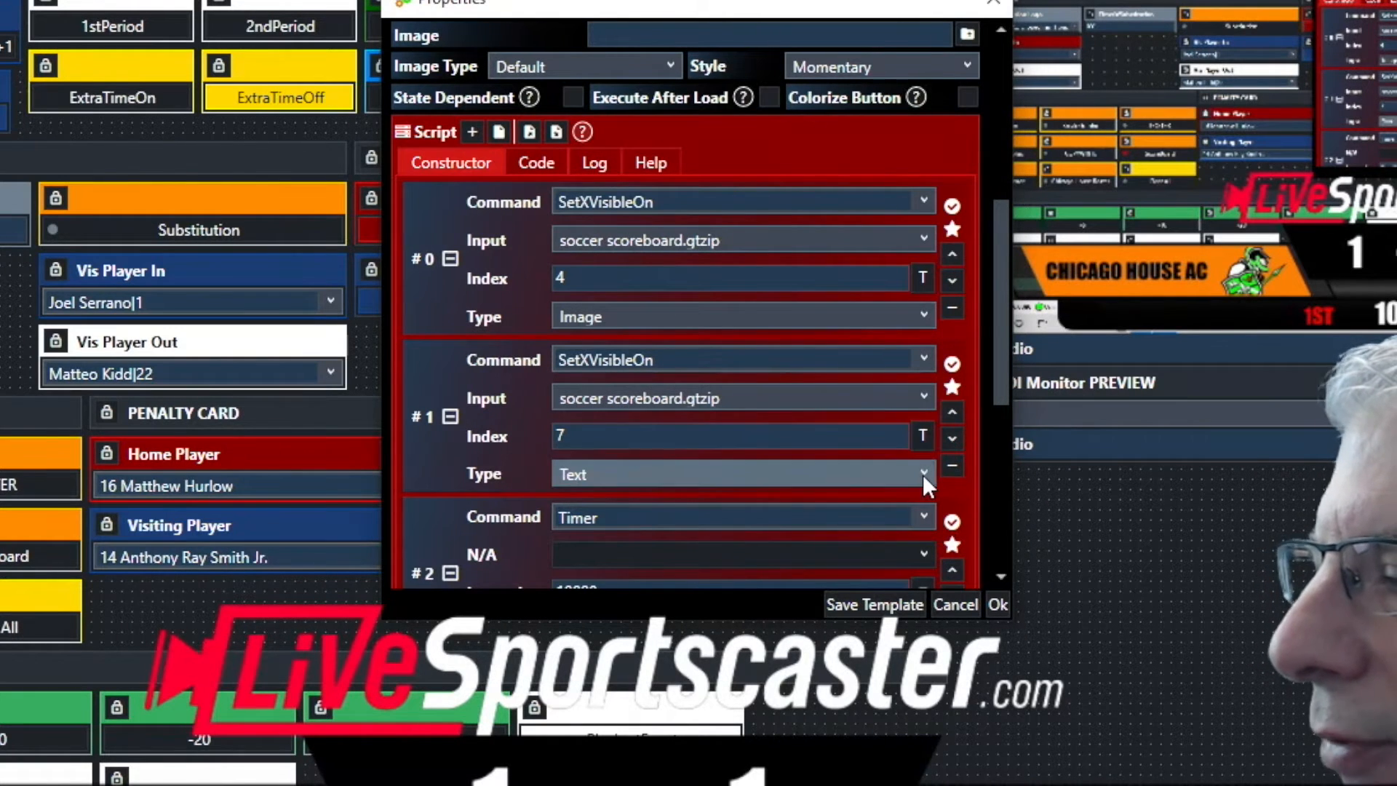
left_click(923, 435)
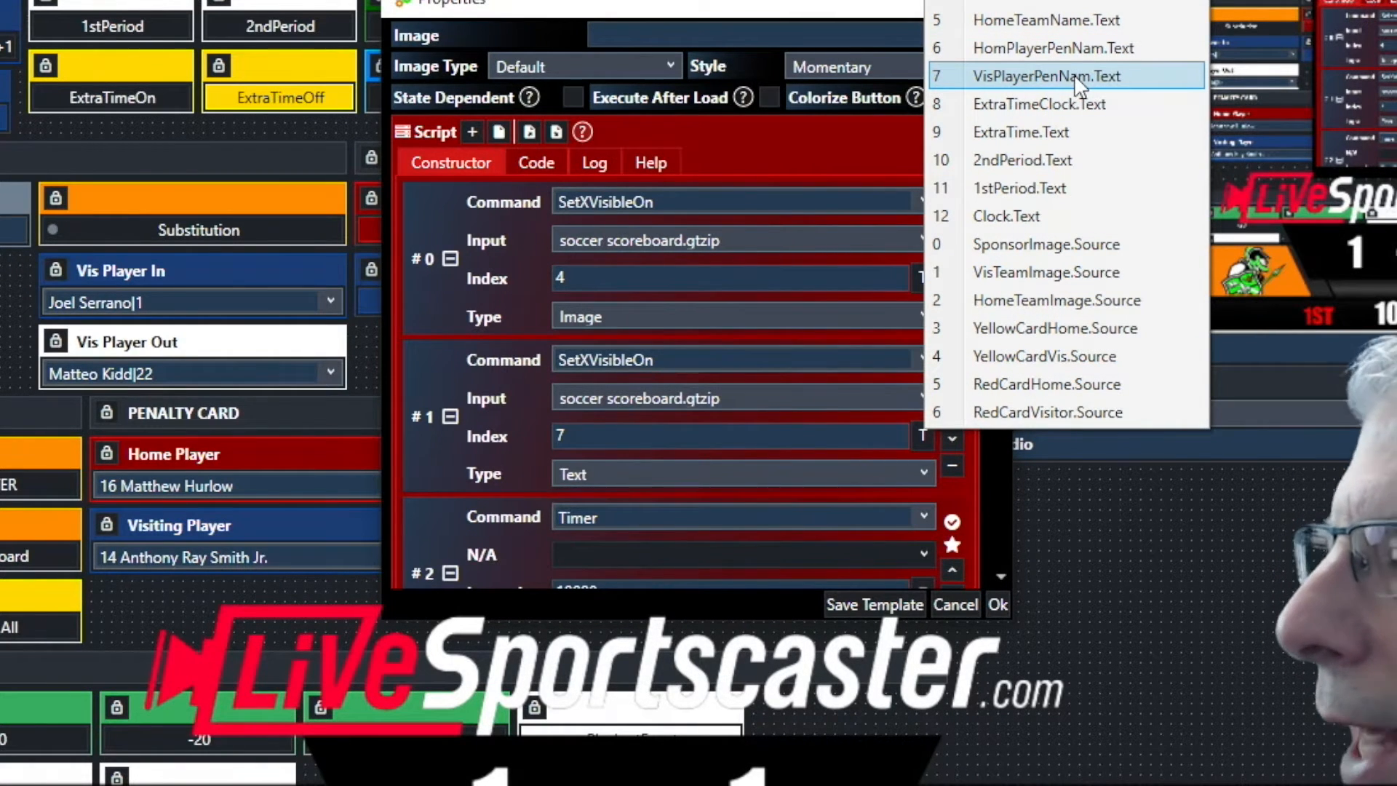
left_click(1046, 76)
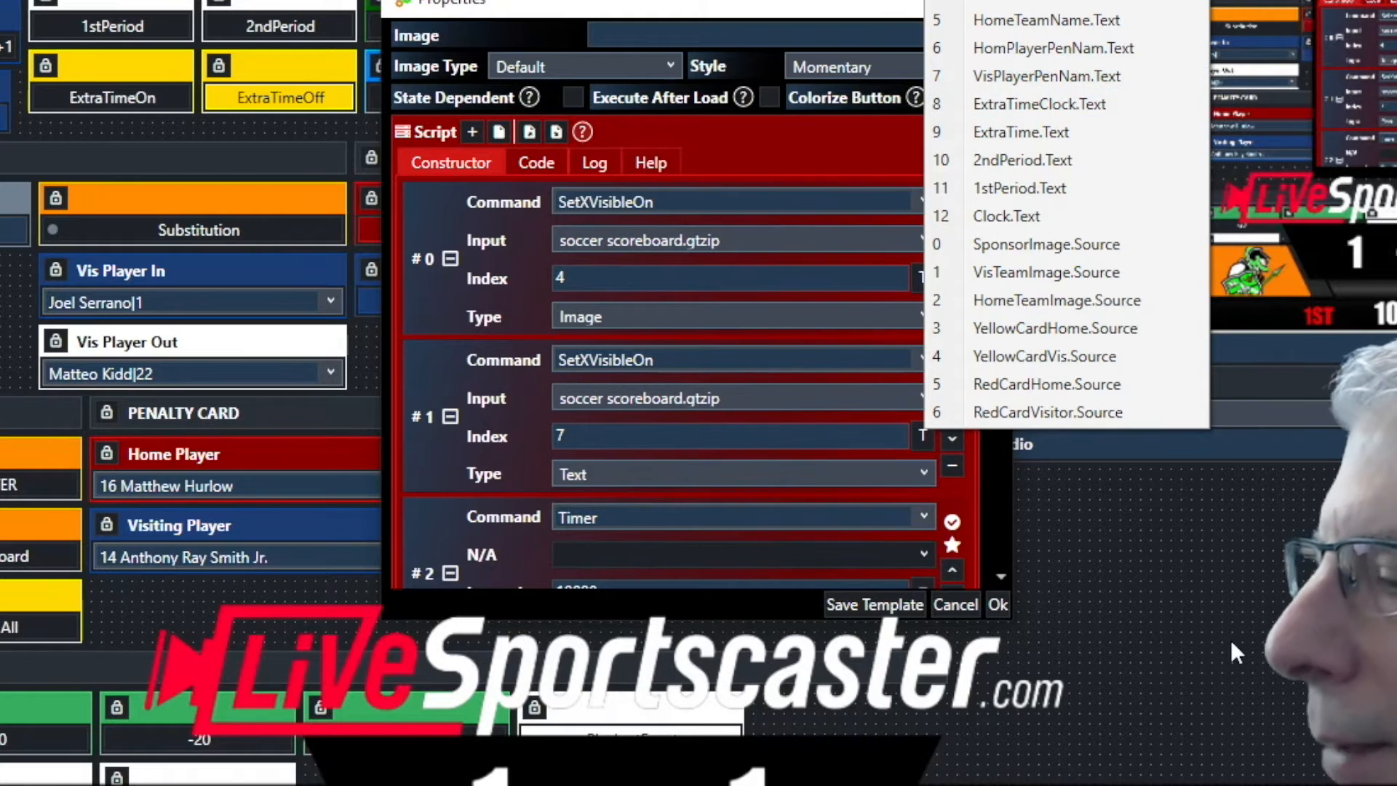
Examine the YellowCardVis script's Timer interval and the index choices of both SetXVisibleOff commands, and close its properties.
scroll(993, 416, "down", 4)
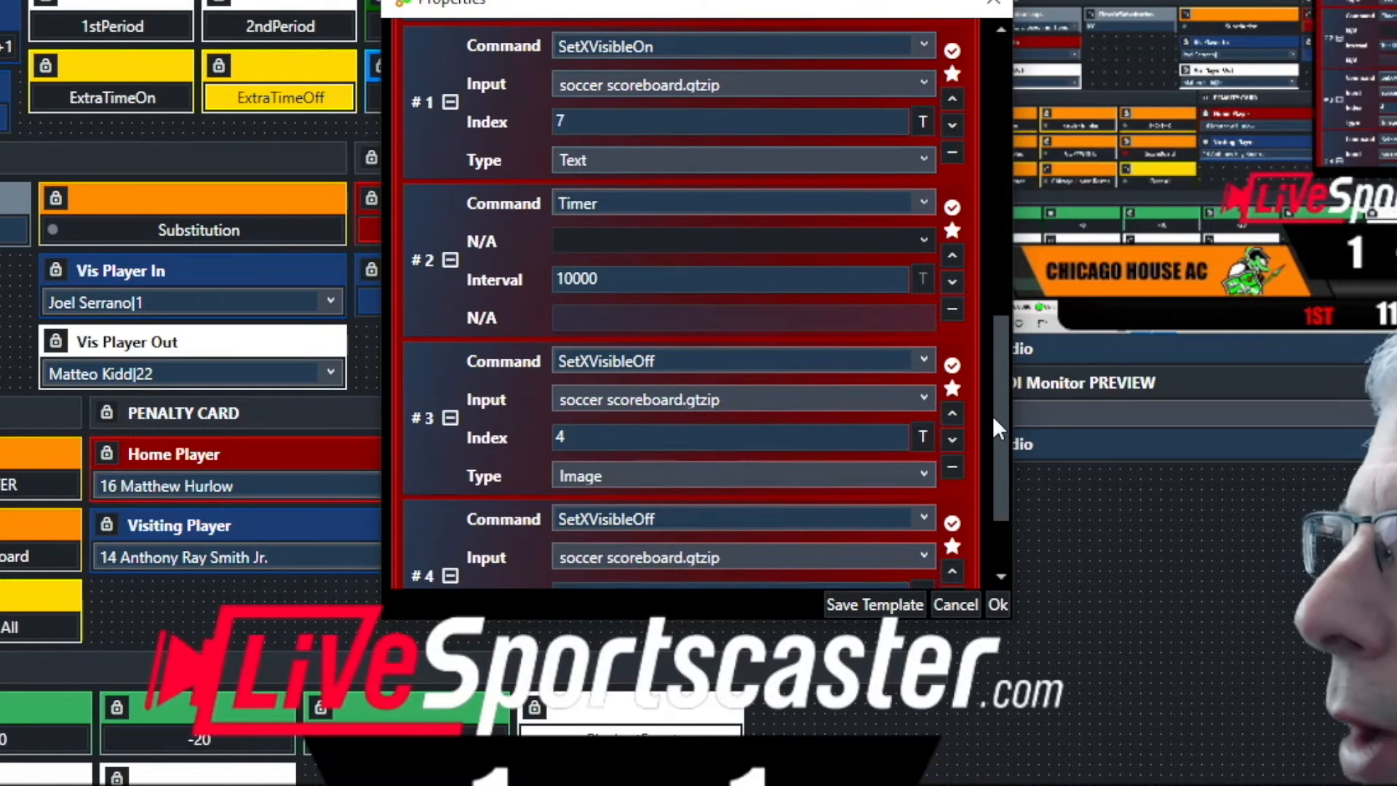
left_click(694, 275)
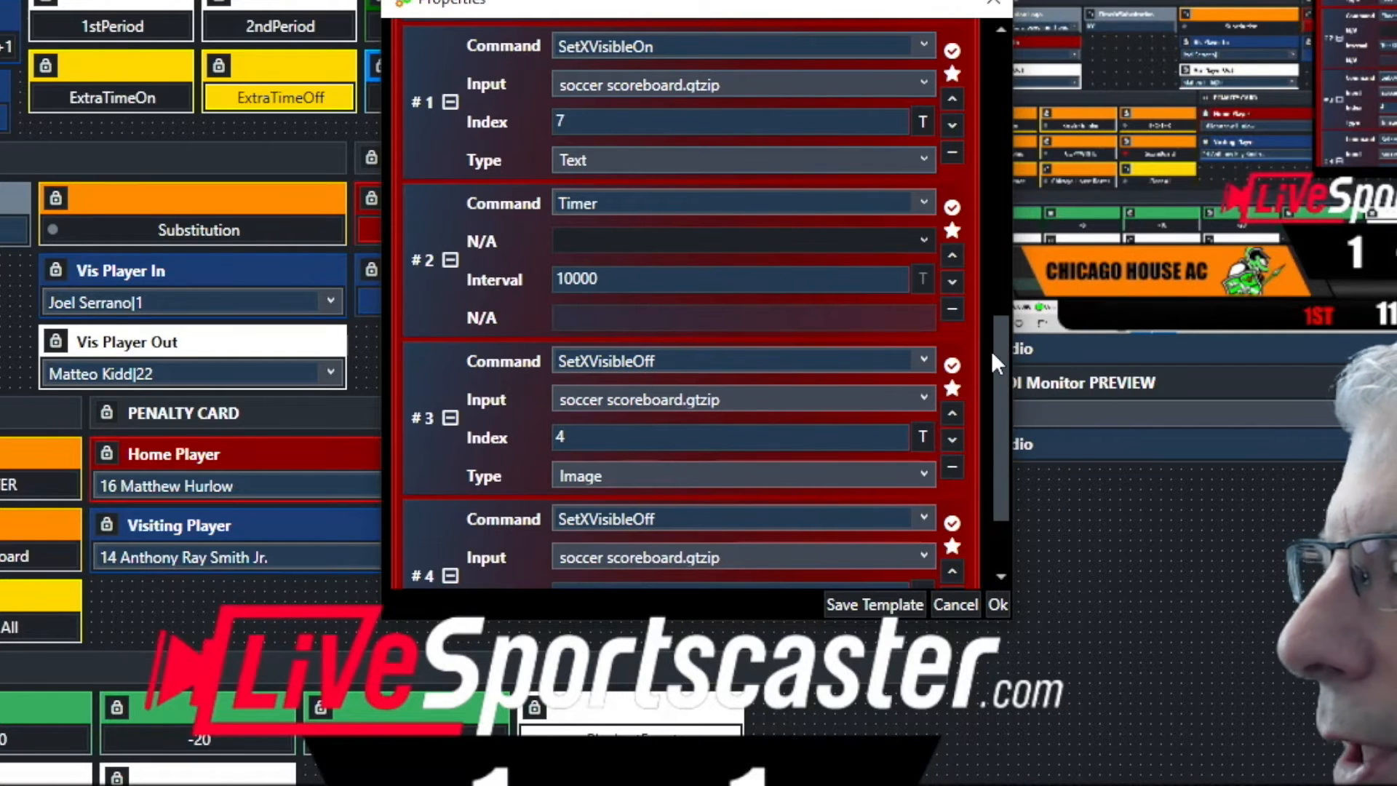
left_click_drag(1000, 335, 997, 390)
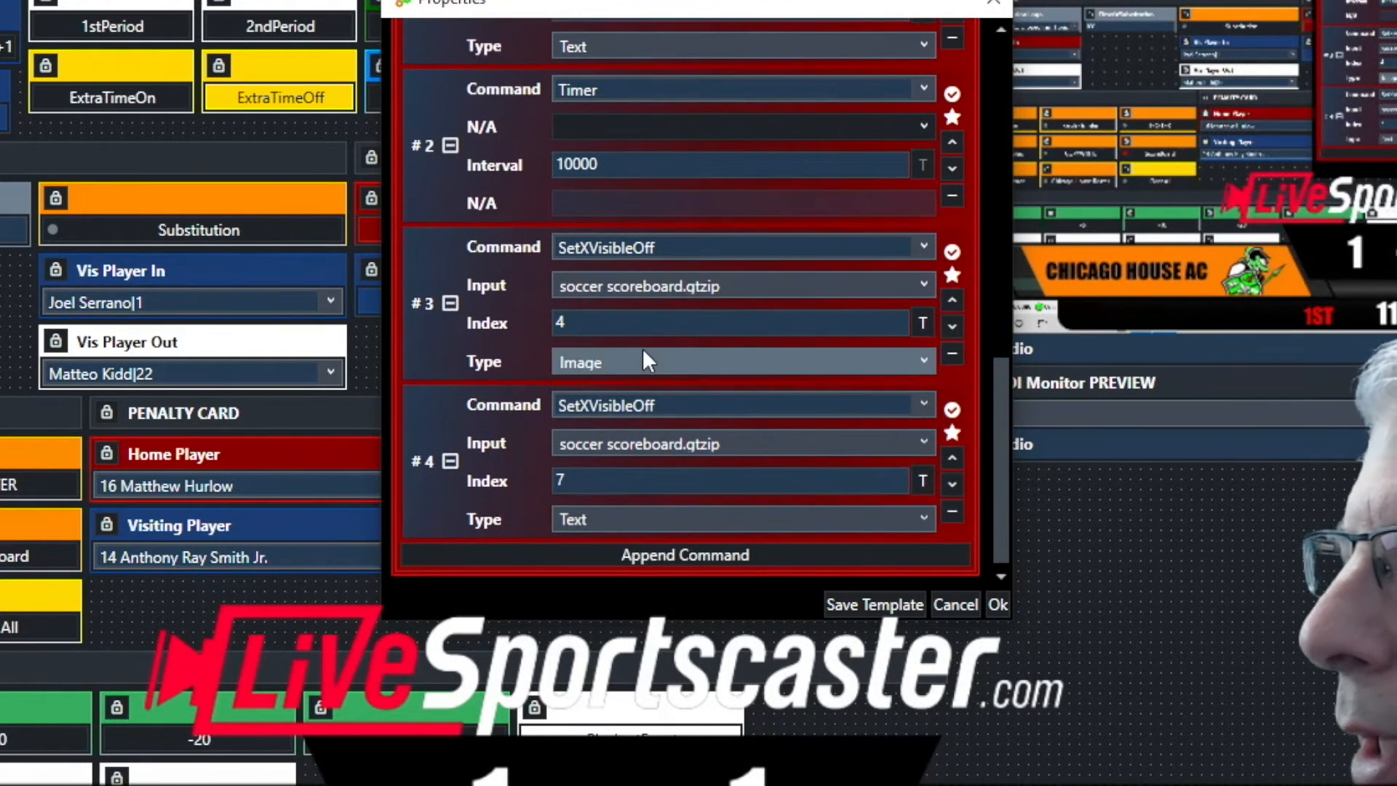
left_click(922, 325)
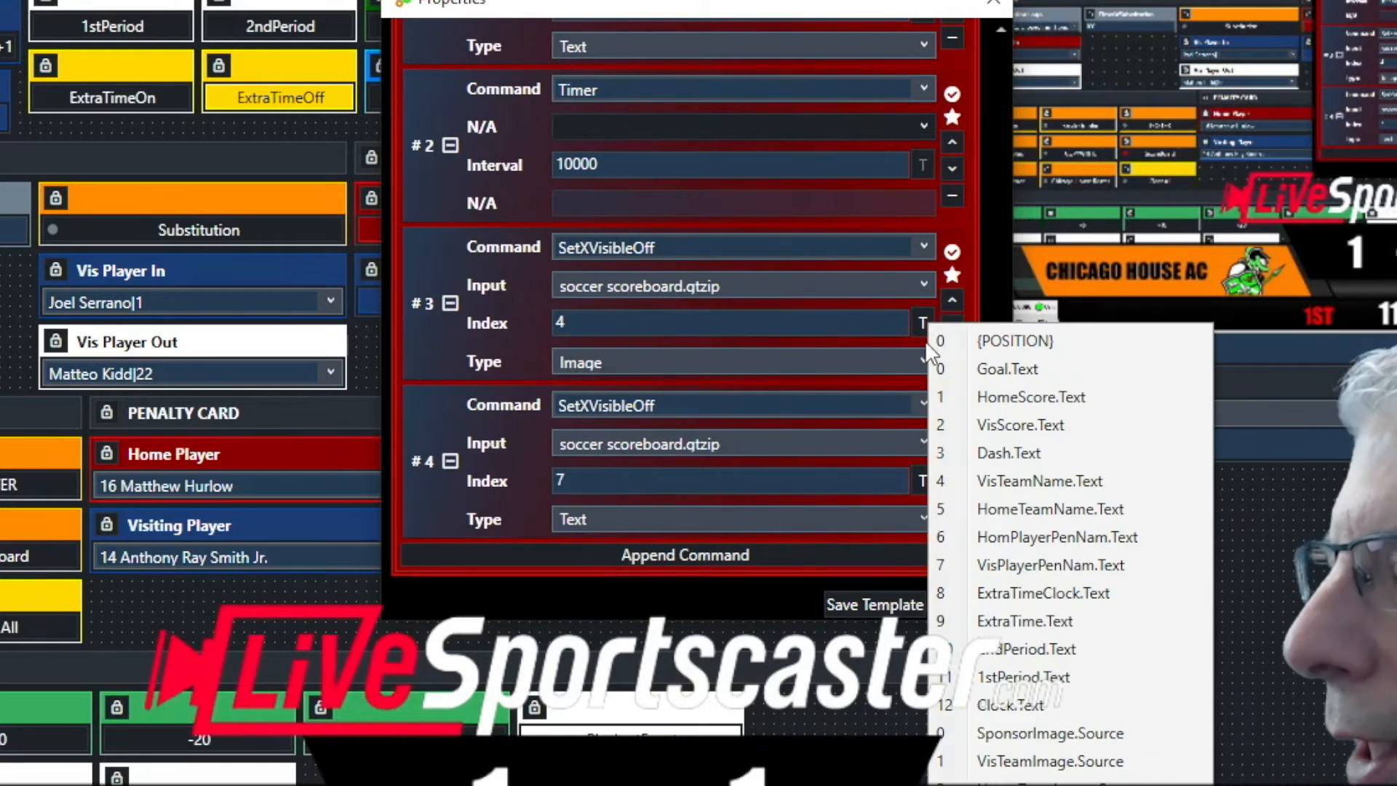
left_click(1298, 717)
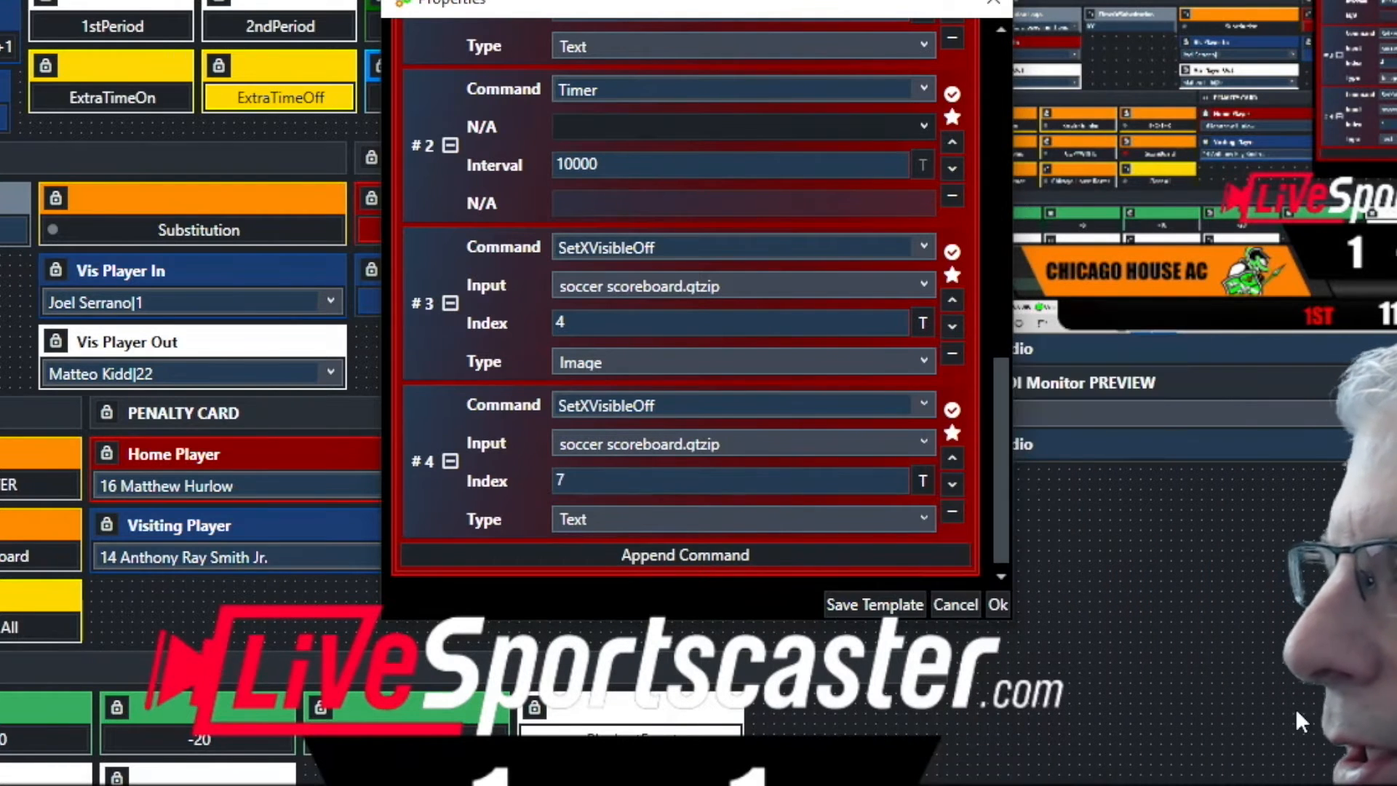
left_click(585, 480)
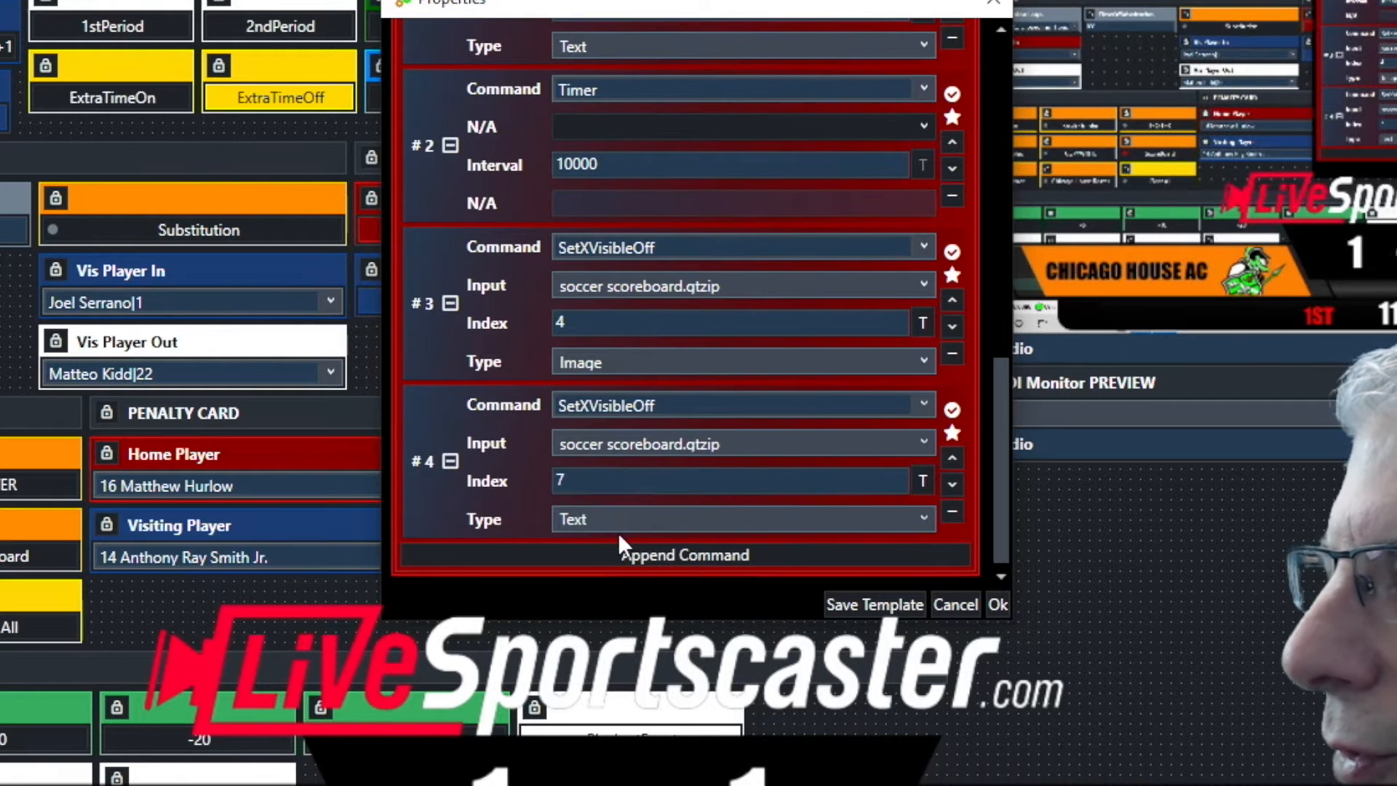
left_click(922, 480)
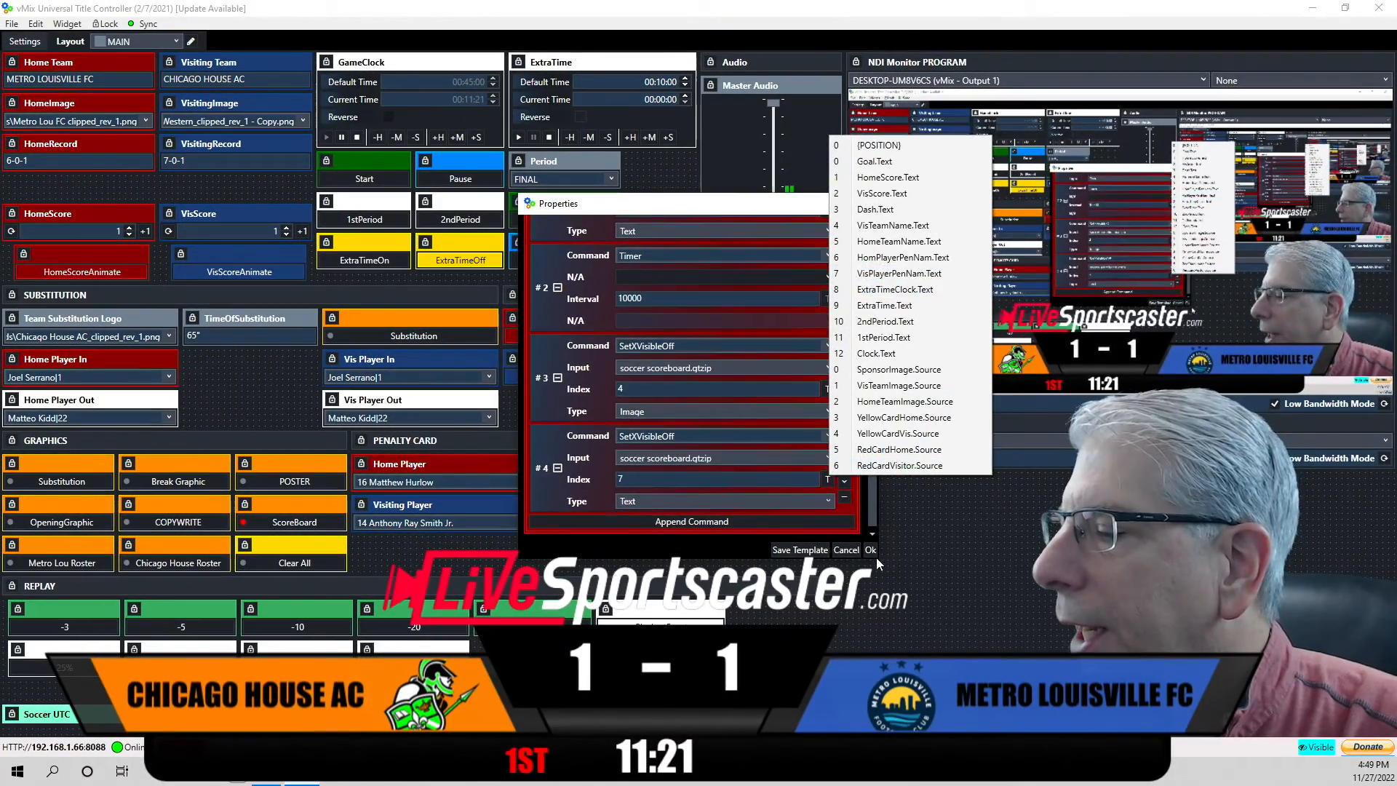
left_click(871, 550)
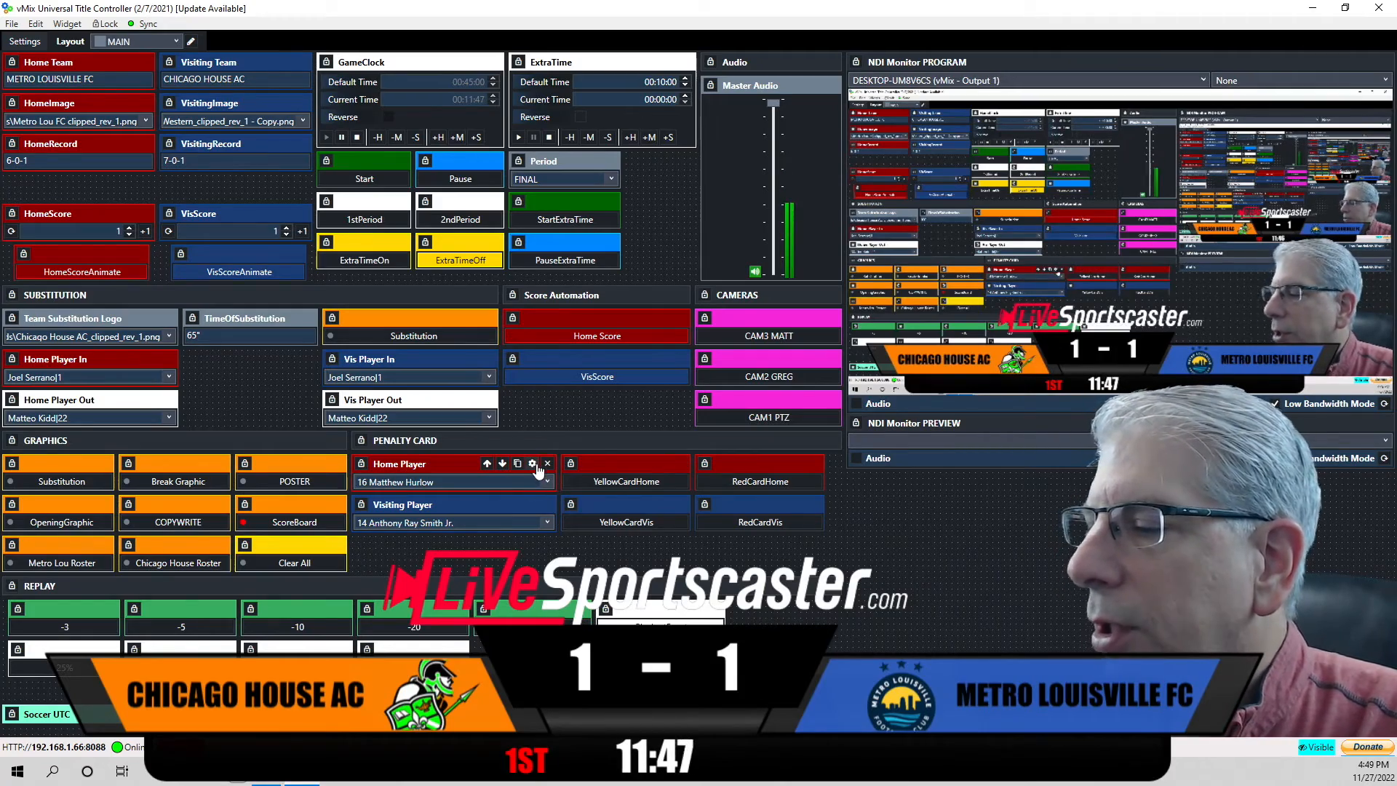
Examine the penalty card Home Player list's title mapping and player items.
left_click(533, 465)
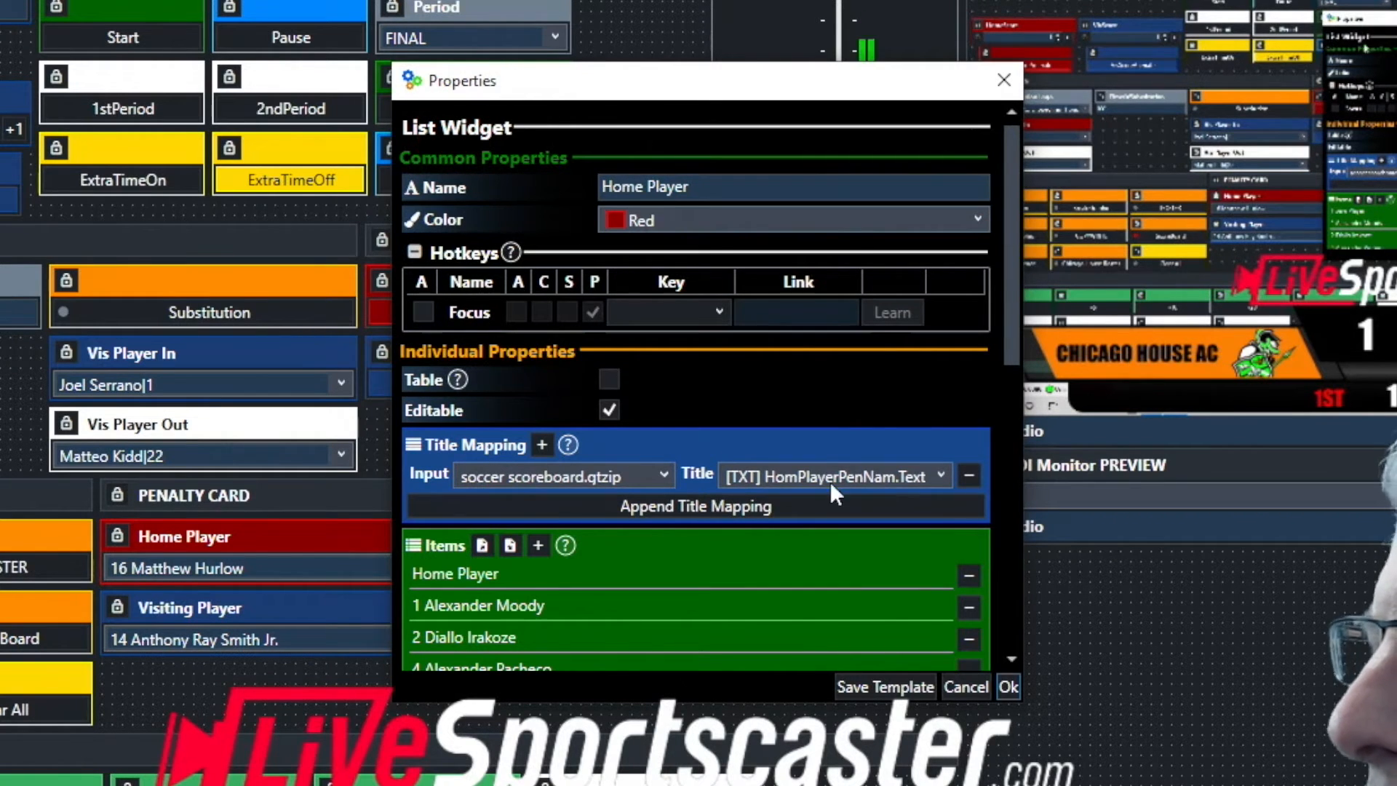
left_click_drag(1010, 238, 1020, 299)
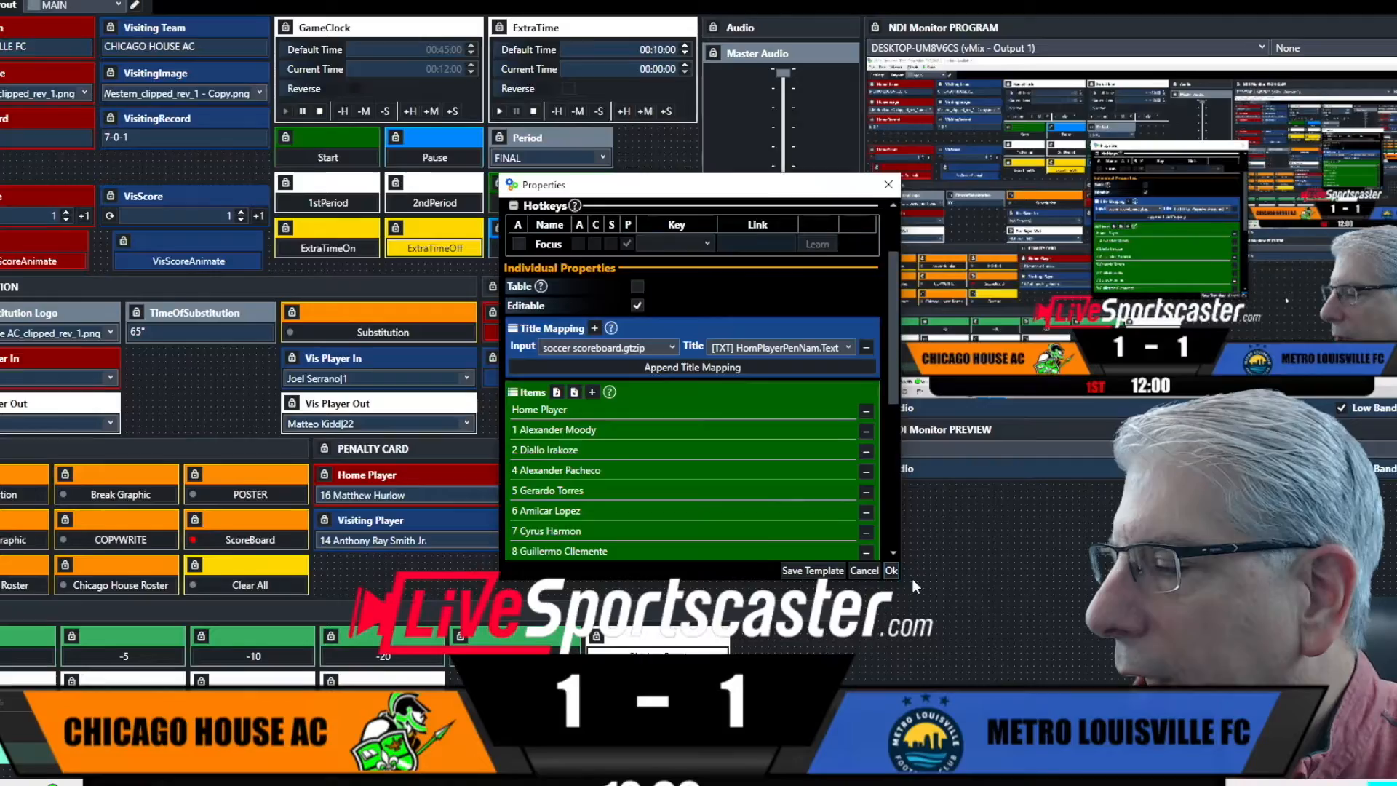
left_click(975, 653)
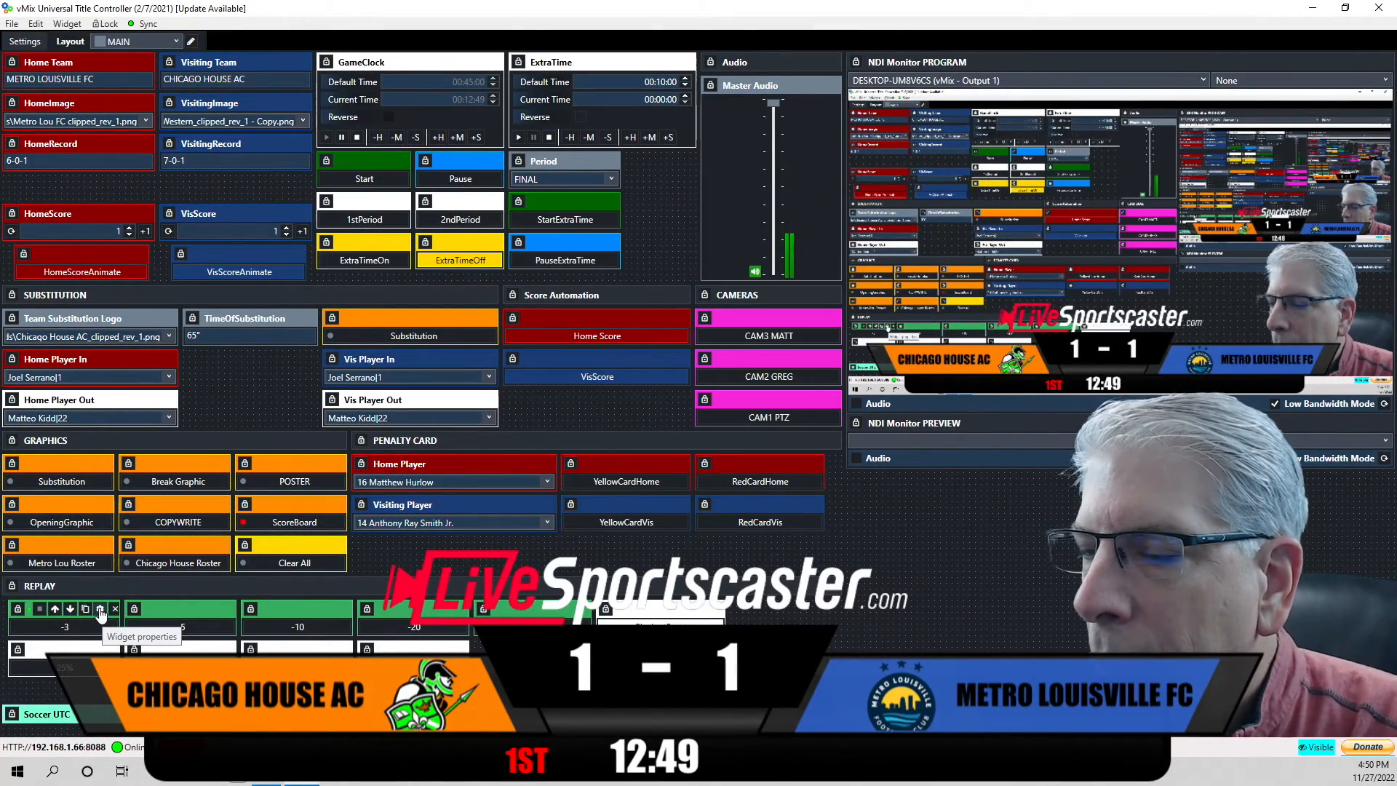
Examine the -3 replay button's properties, including its ReplayMarkInOut command and Seconds value.
left_click(101, 609)
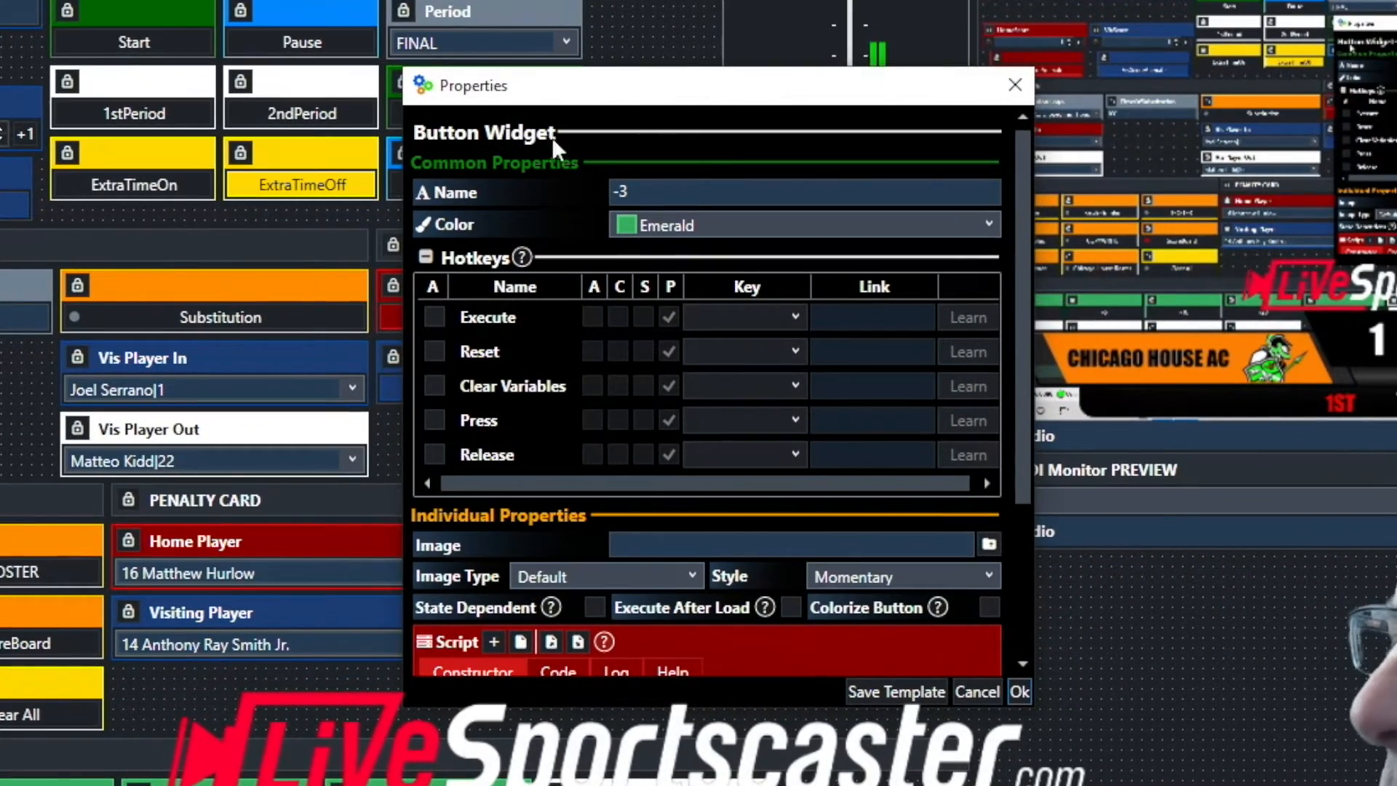
scroll(738, 272, "down", 3)
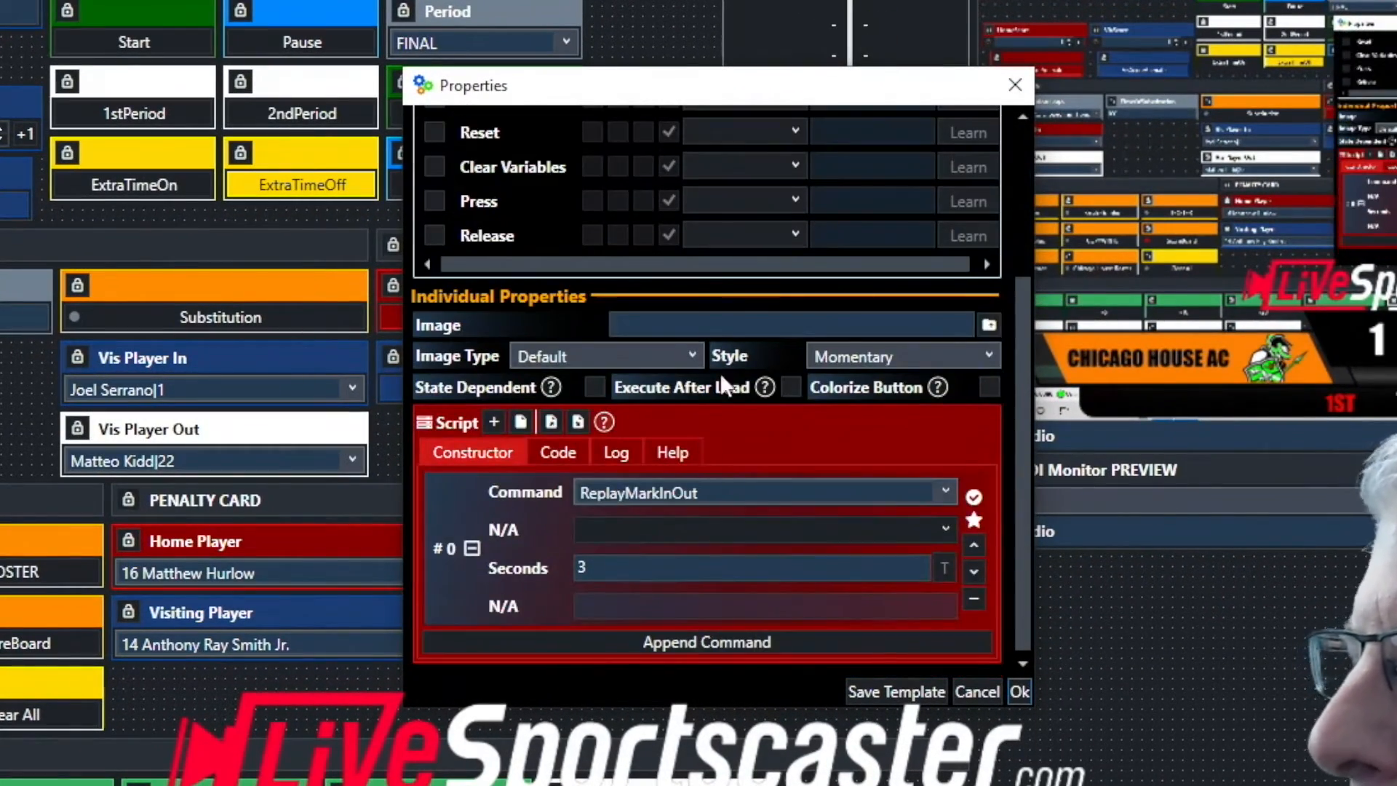
left_click(614, 497)
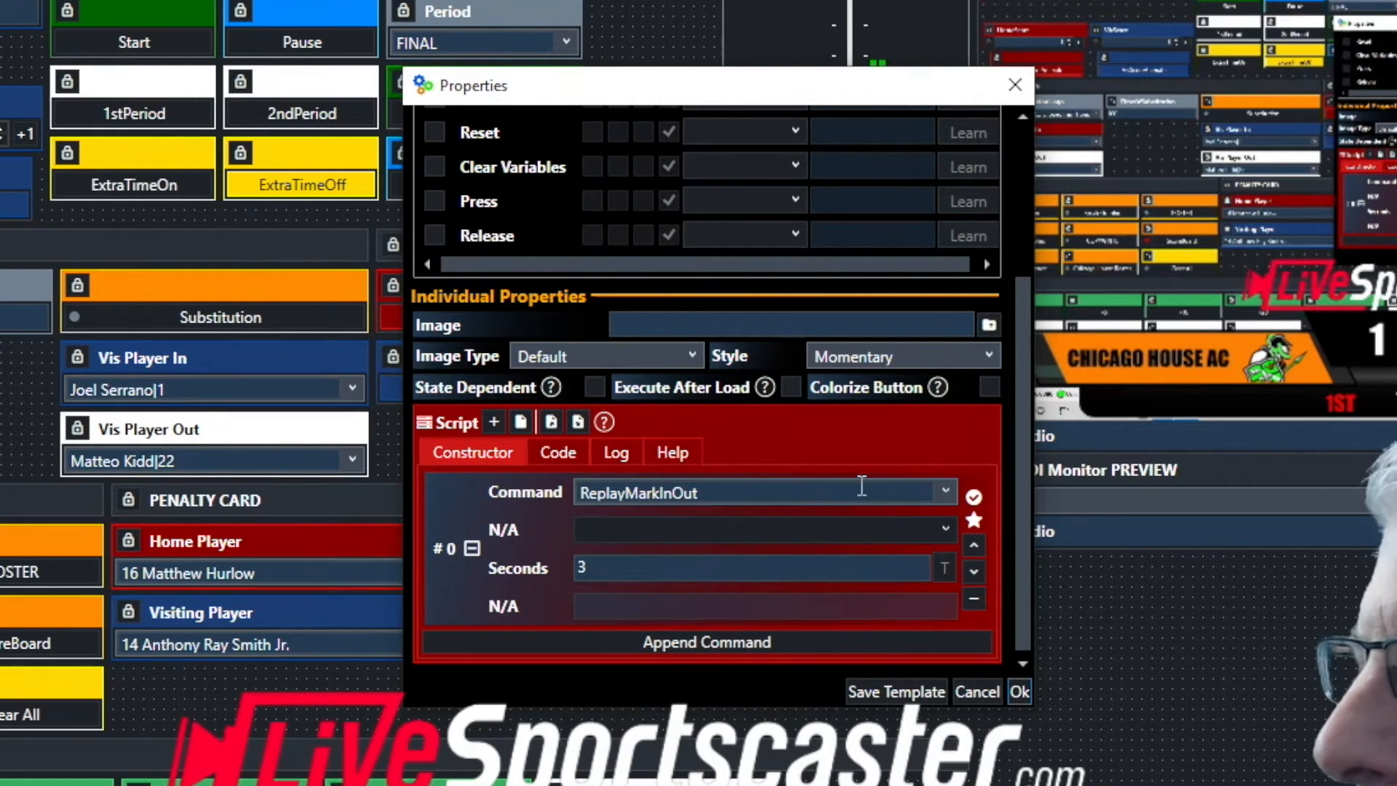
left_click(586, 568)
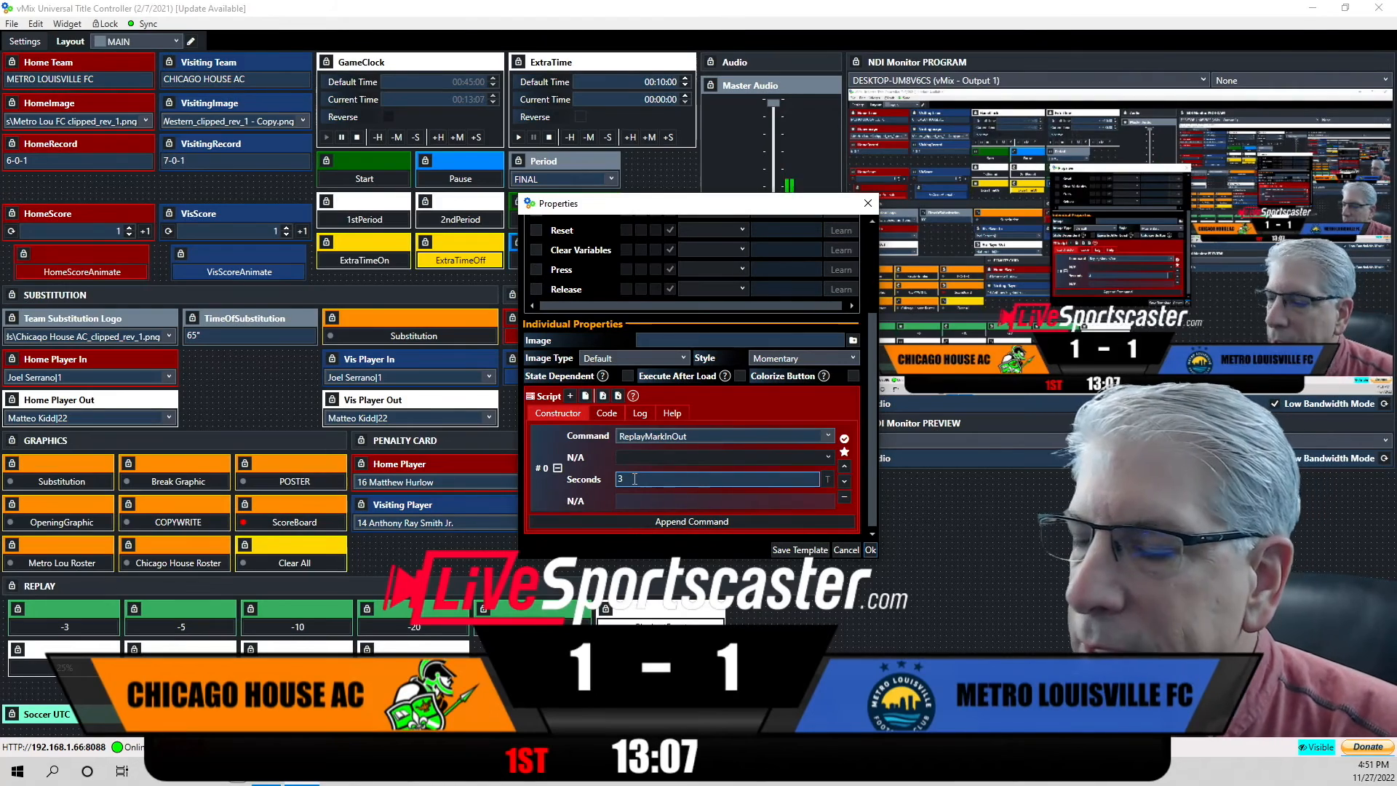
left_click(870, 549)
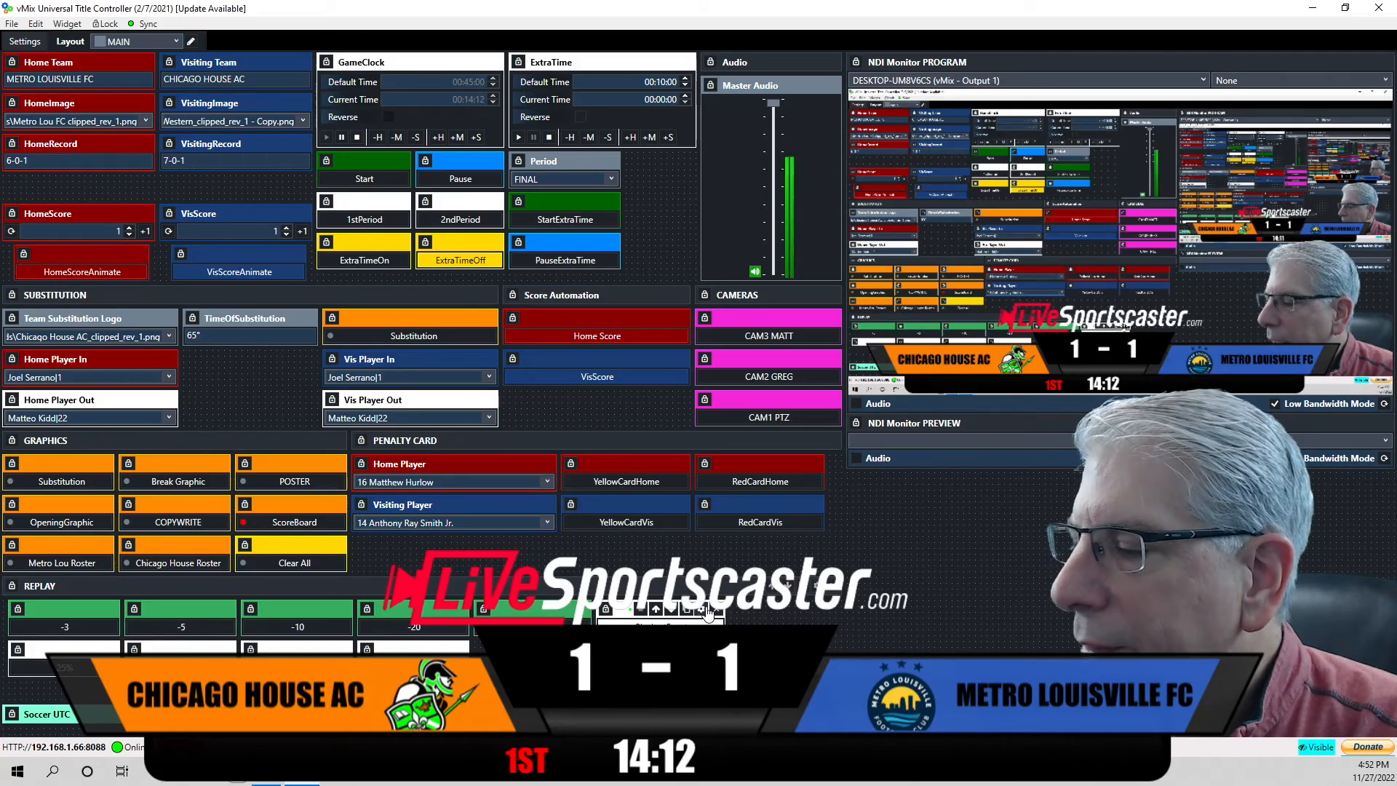
Examine the PlayLastEvent button's properties and its ReplayPlayLastEventToOutput command.
left_click(700, 611)
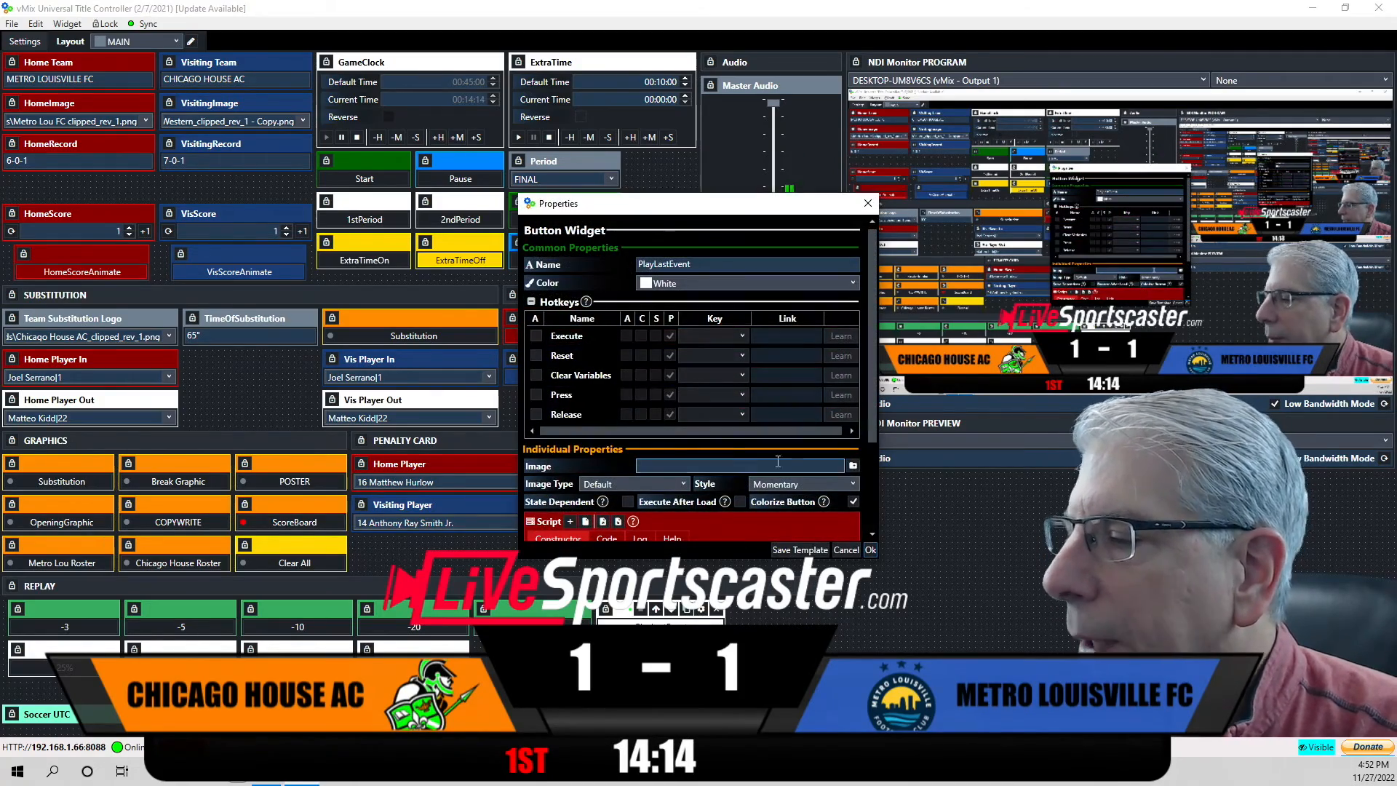
scroll(712, 448, "down", 3)
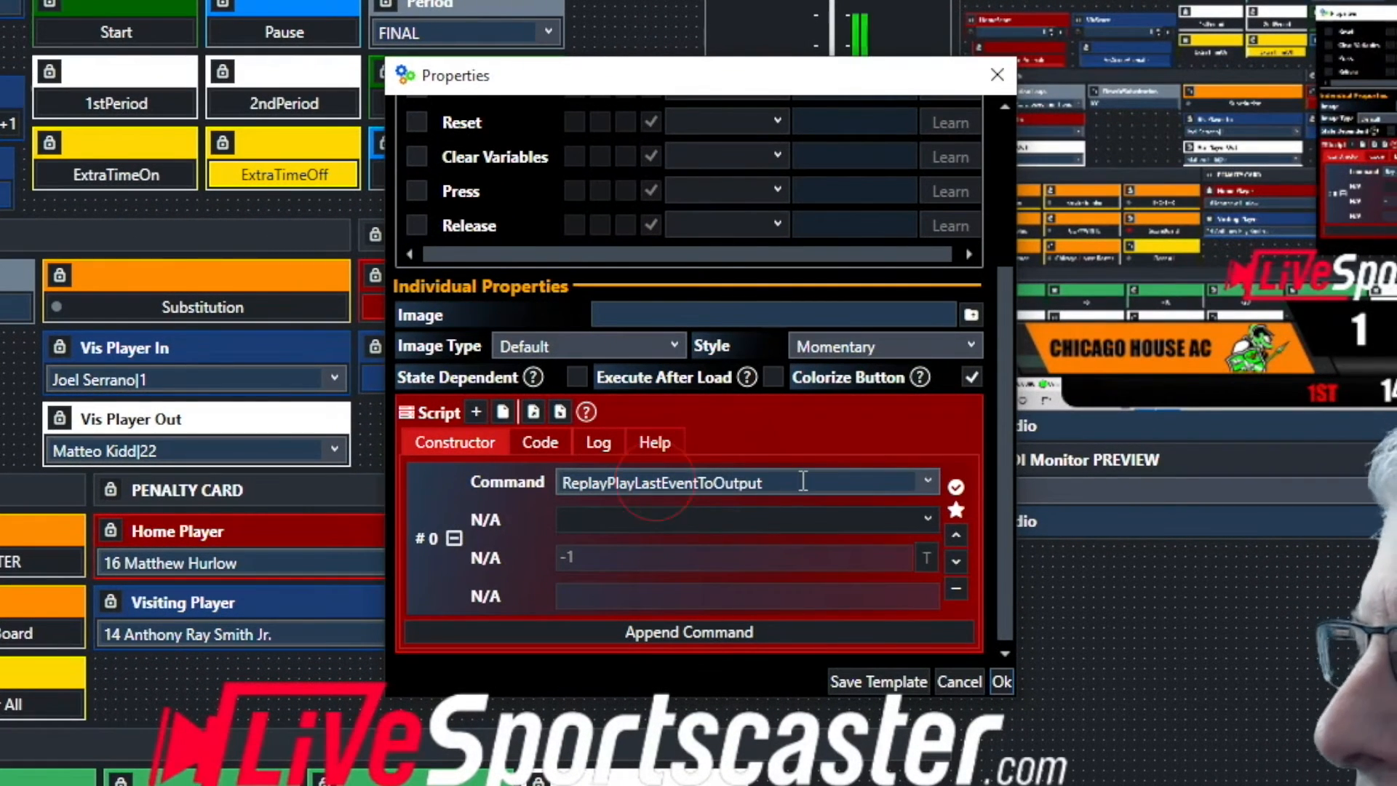
left_click(991, 682)
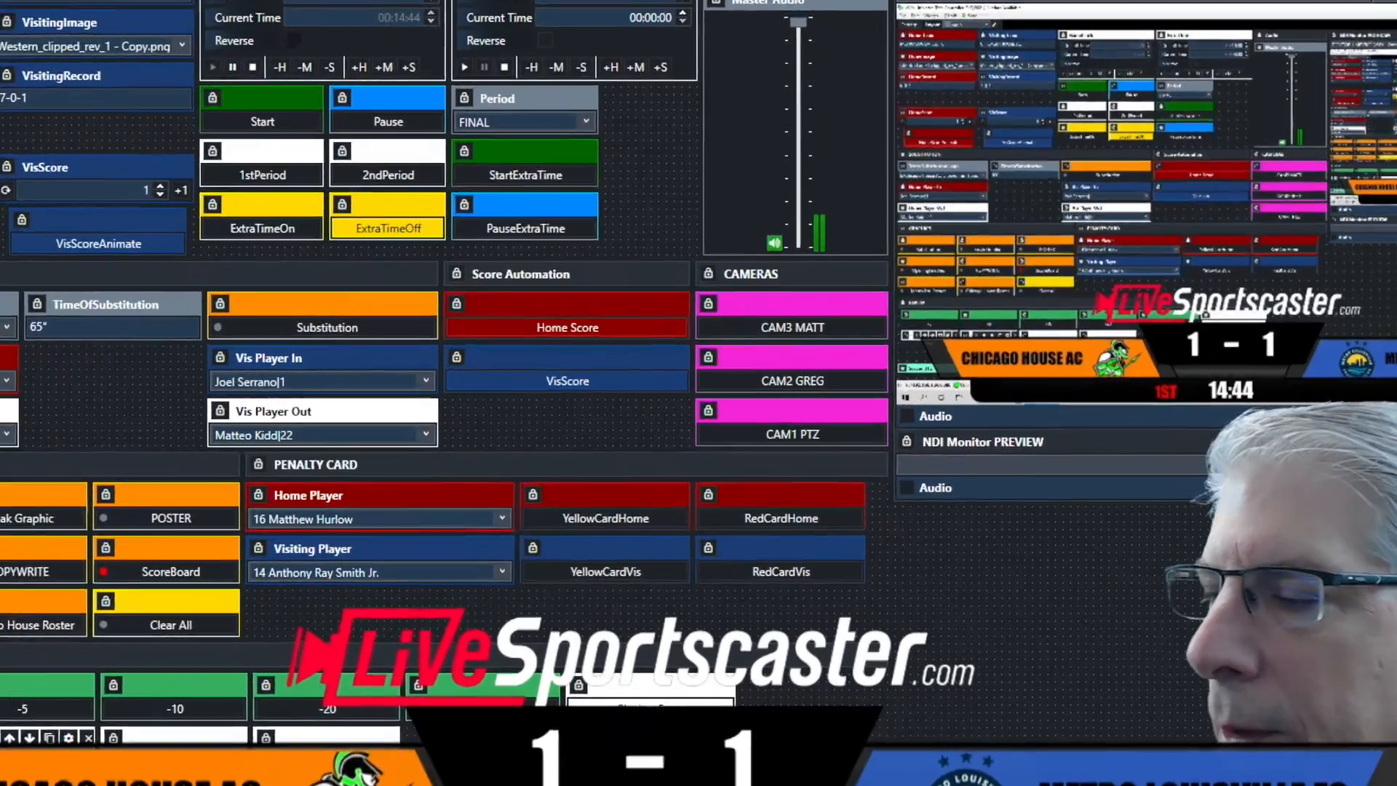
Examine the ReplaySetSpeed command and Speed value in the 25% replay button and in the last speed button of the row.
left_click(101, 649)
scroll(684, 447, "down", 4)
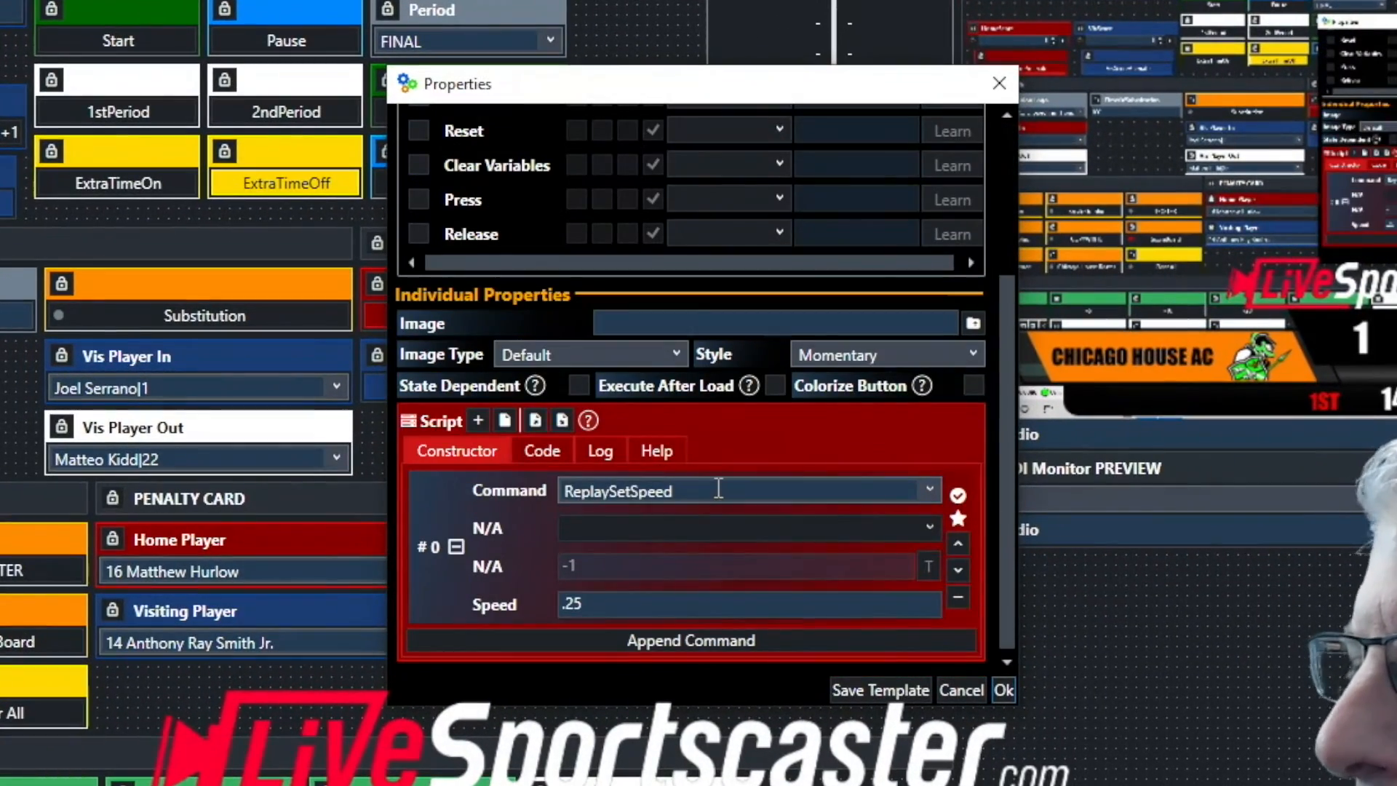
left_click(622, 489)
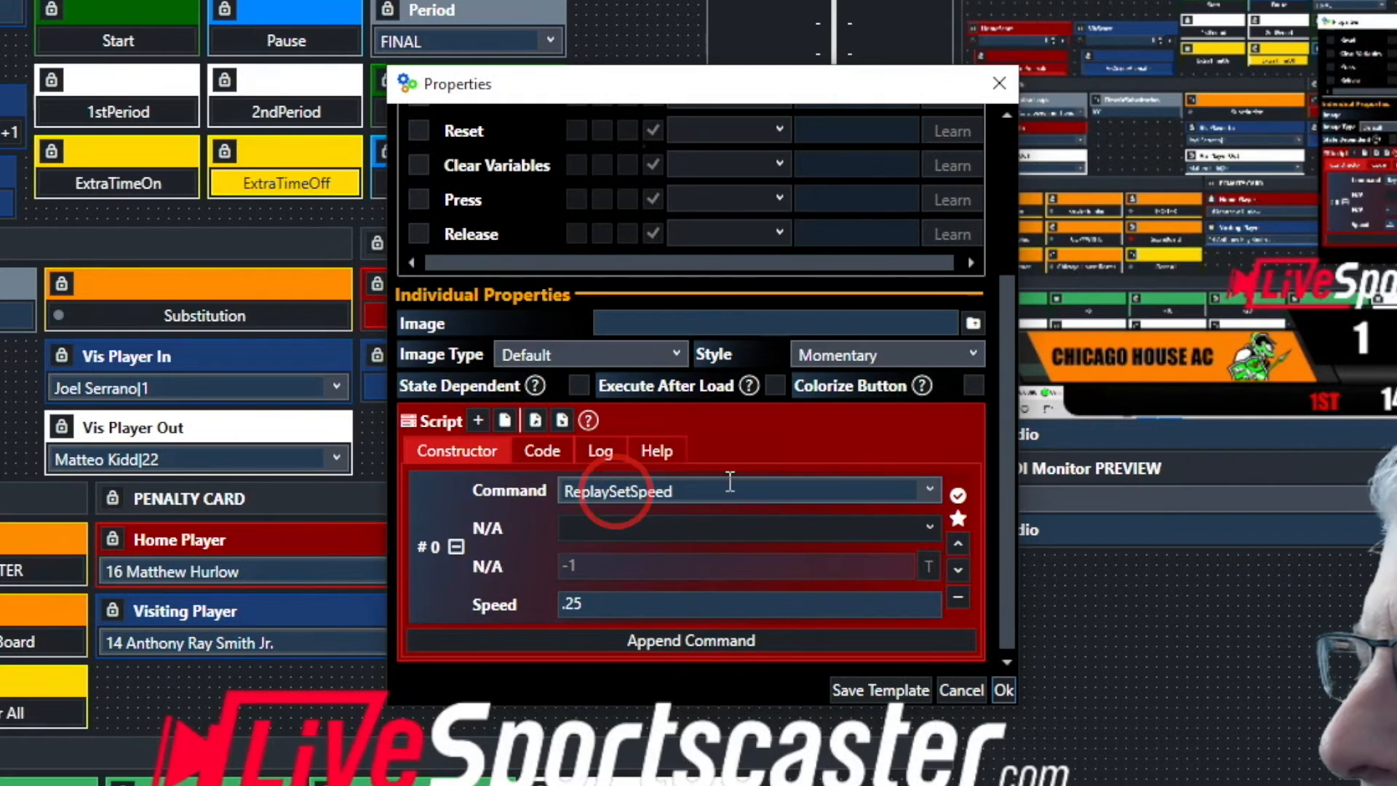
left_click(577, 605)
left_click(588, 603)
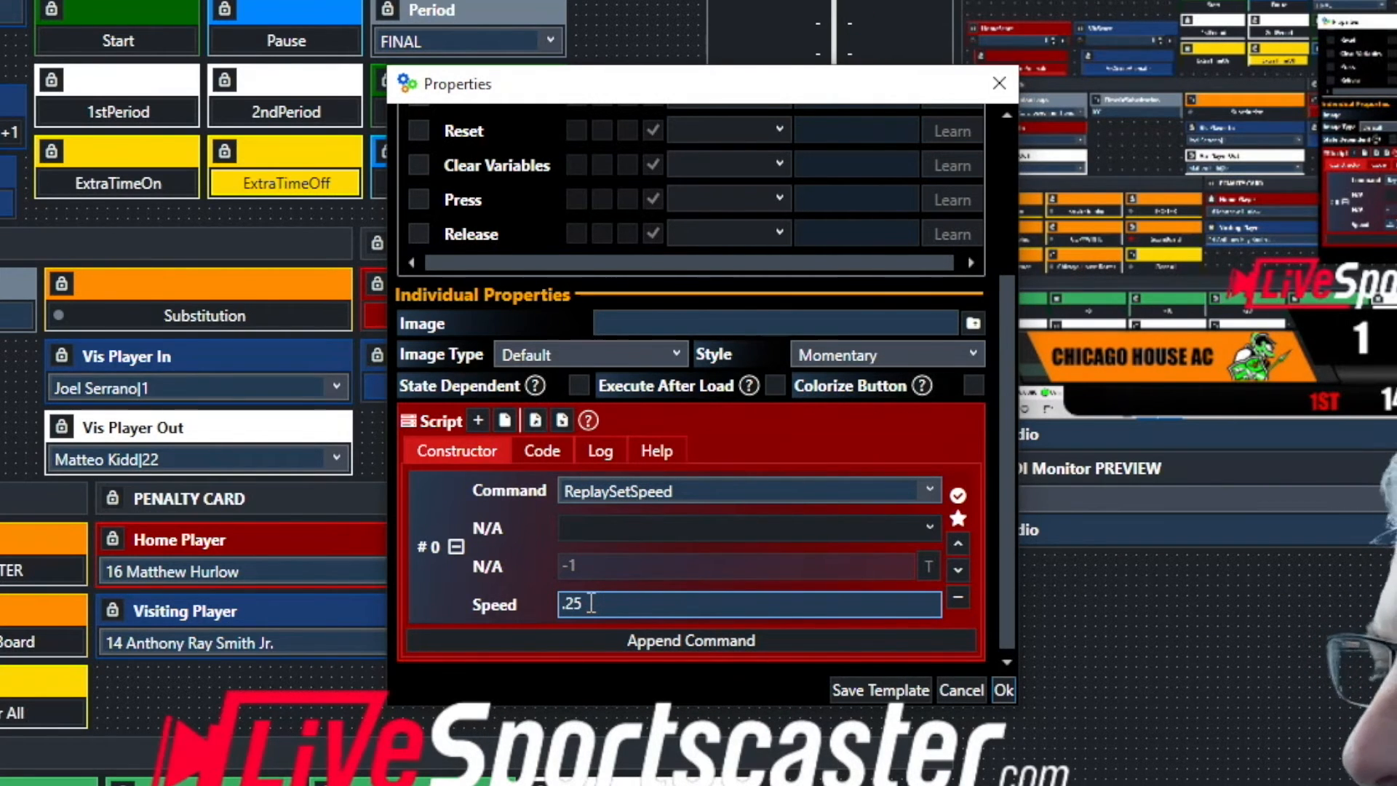
left_click(1002, 691)
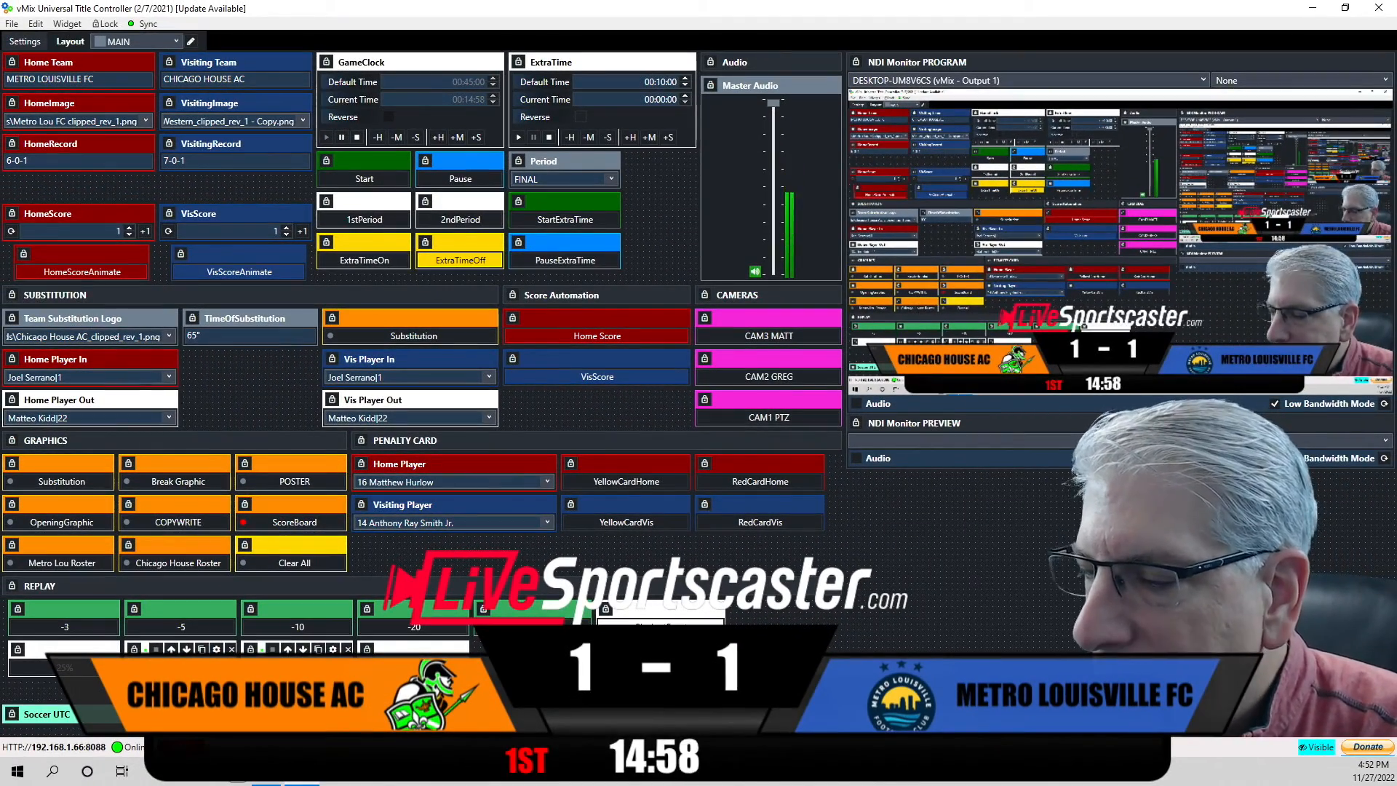
left_click(449, 649)
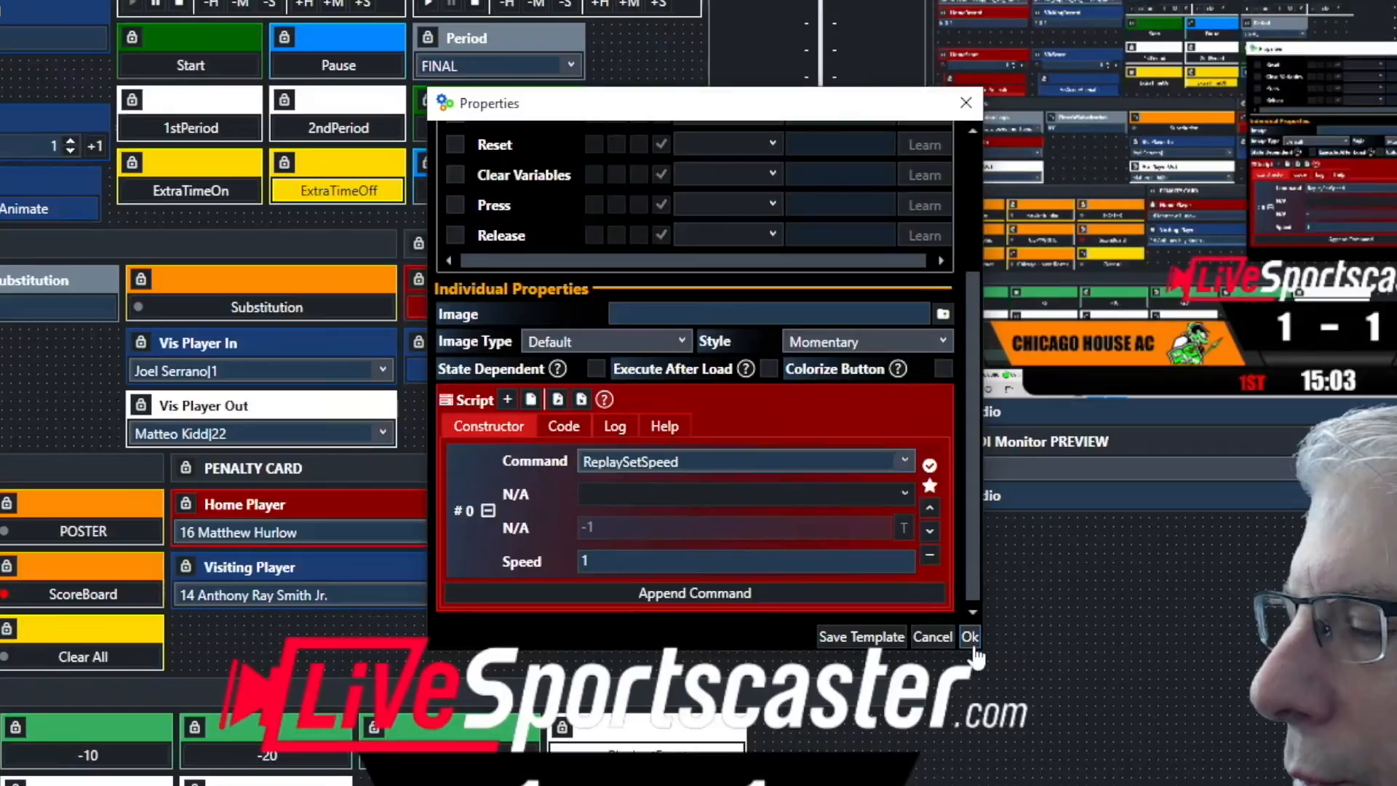
left_click(970, 637)
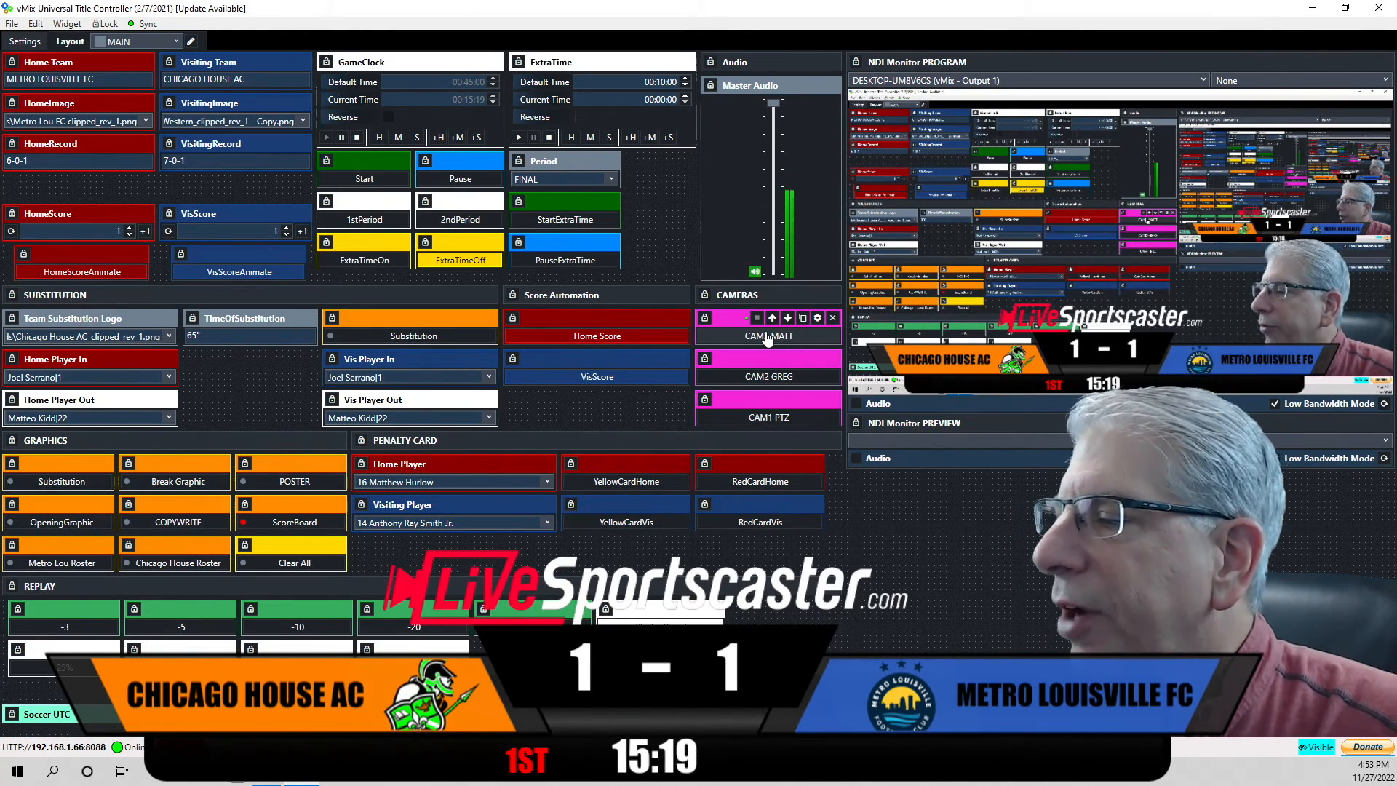
Examine the CutDirect command and its Input setting in the properties of the CAM3 and CAM2 camera buttons.
left_click(817, 318)
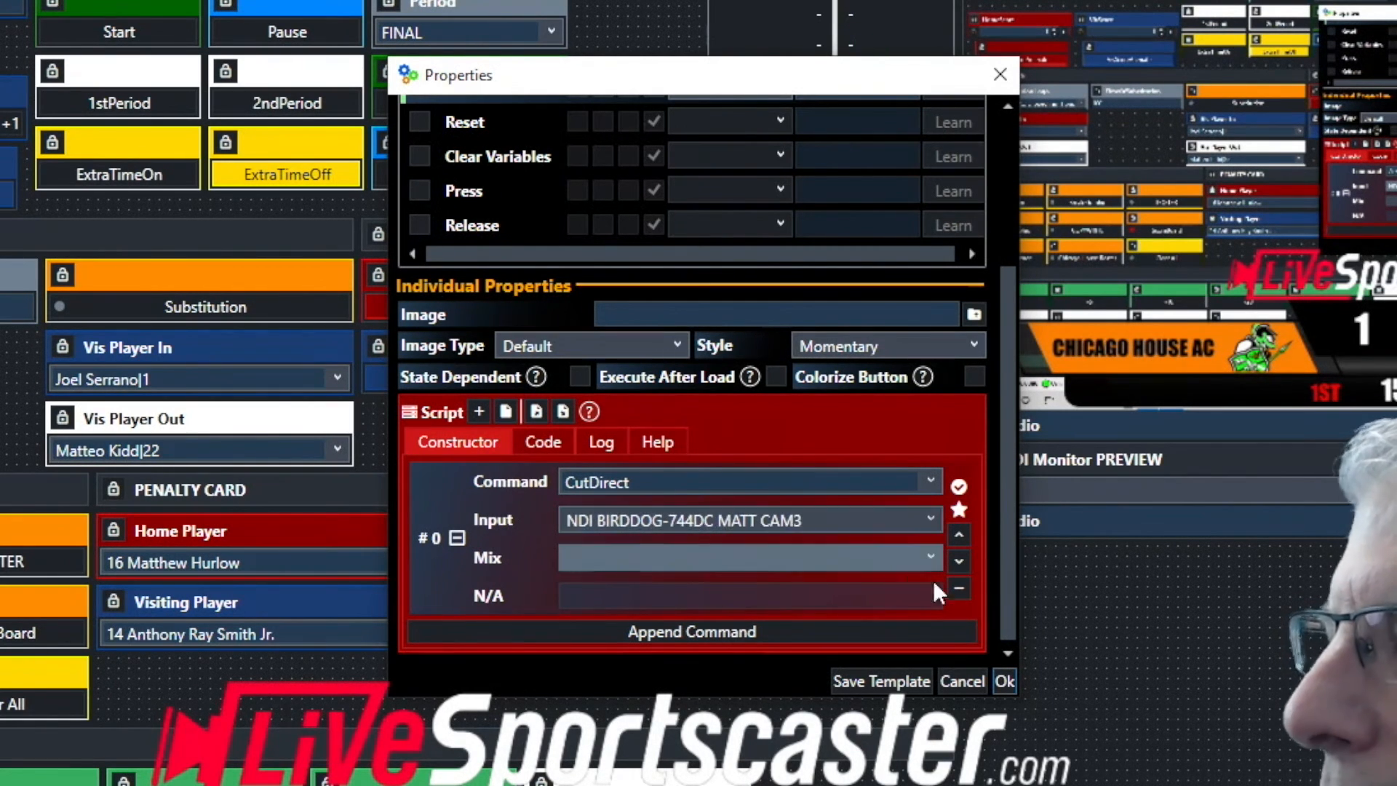
left_click(1008, 684)
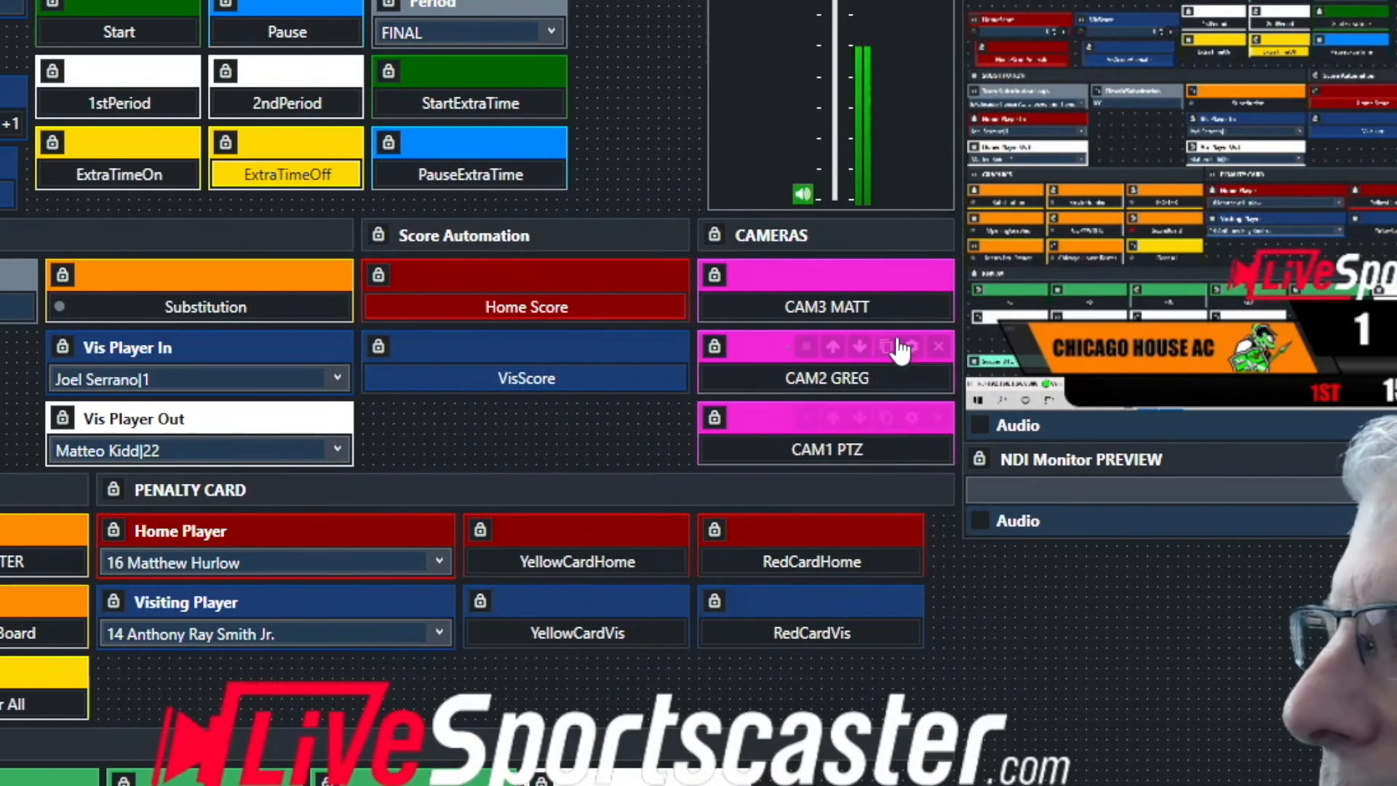
left_click(914, 347)
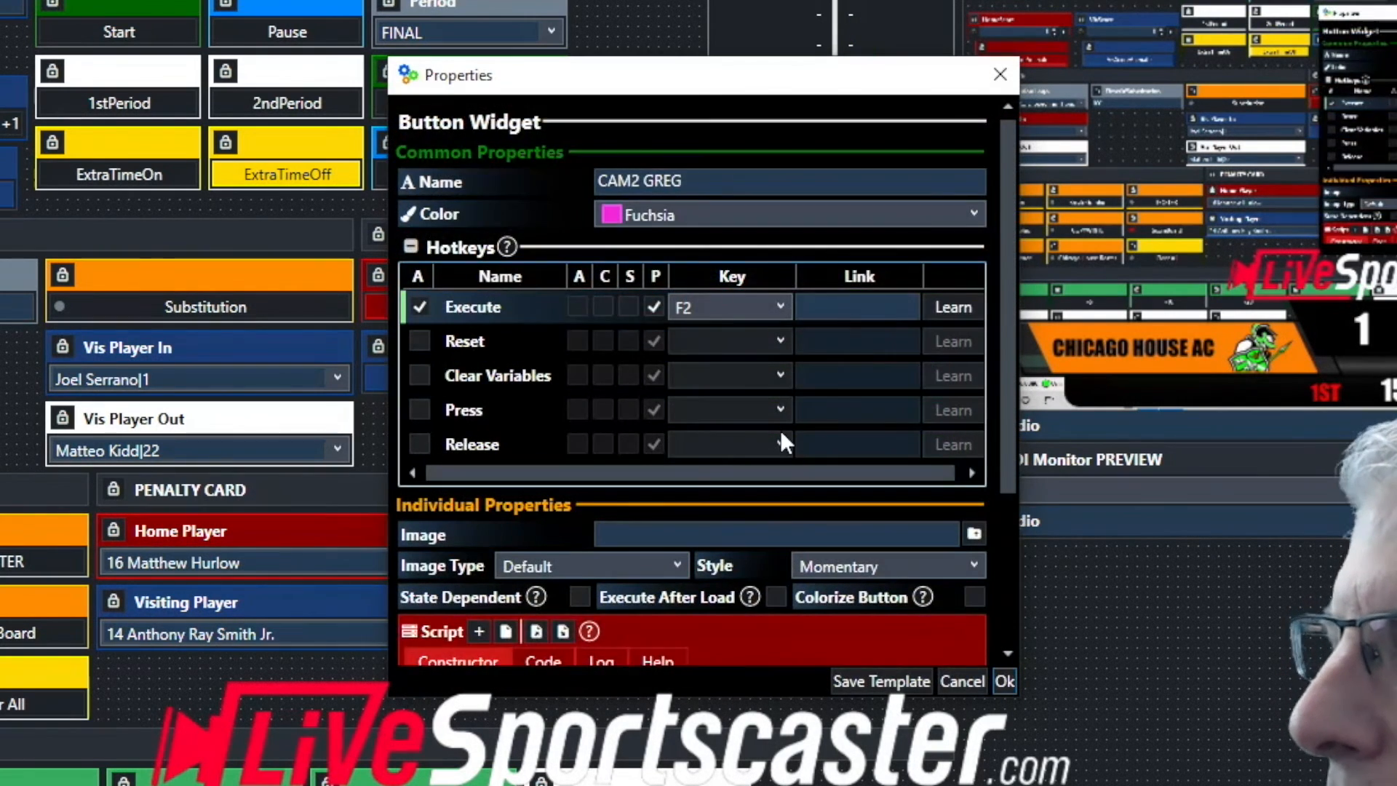
scroll(780, 431, "down", 3)
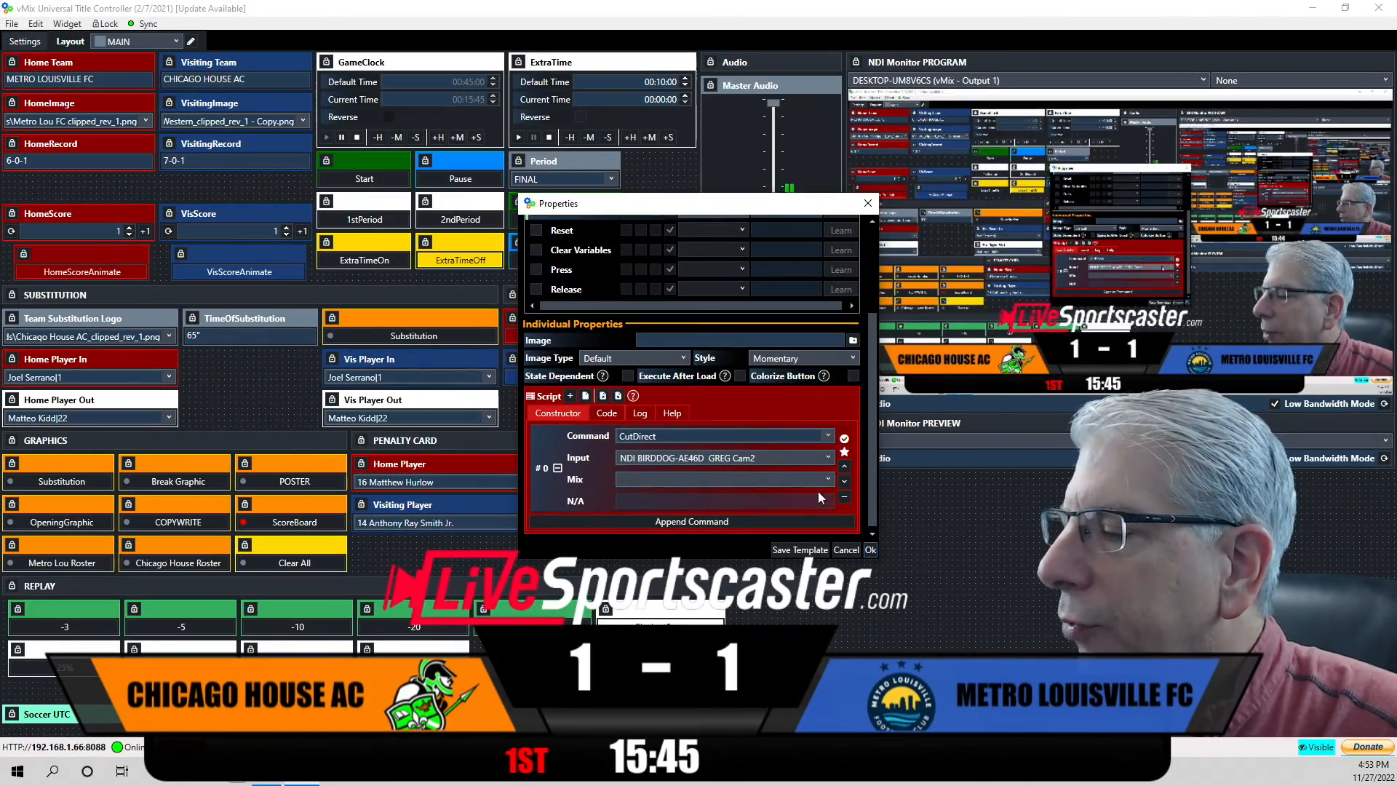
left_click(873, 552)
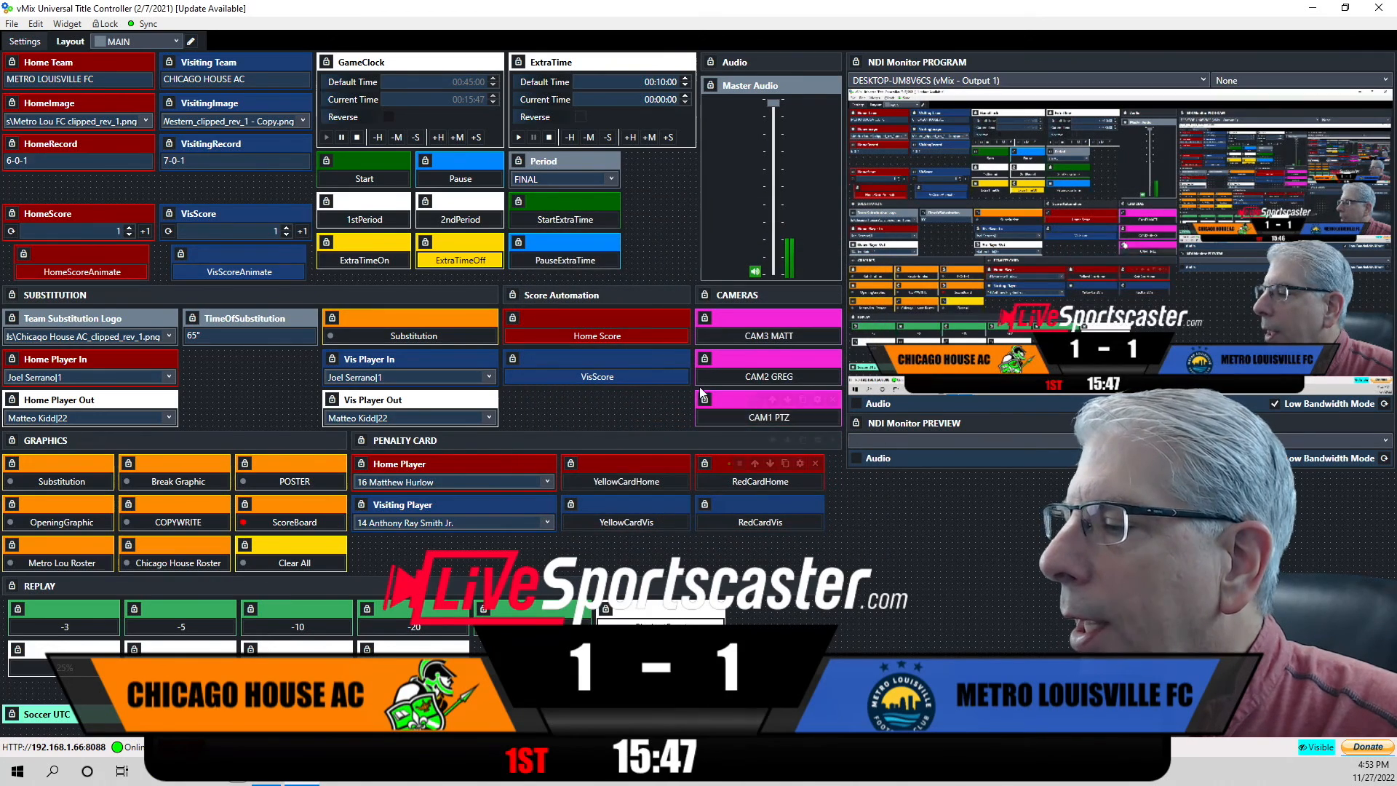
Examine the script command and camera input assigned in the CAM1 PTZ button's properties.
mouse_move(787, 421)
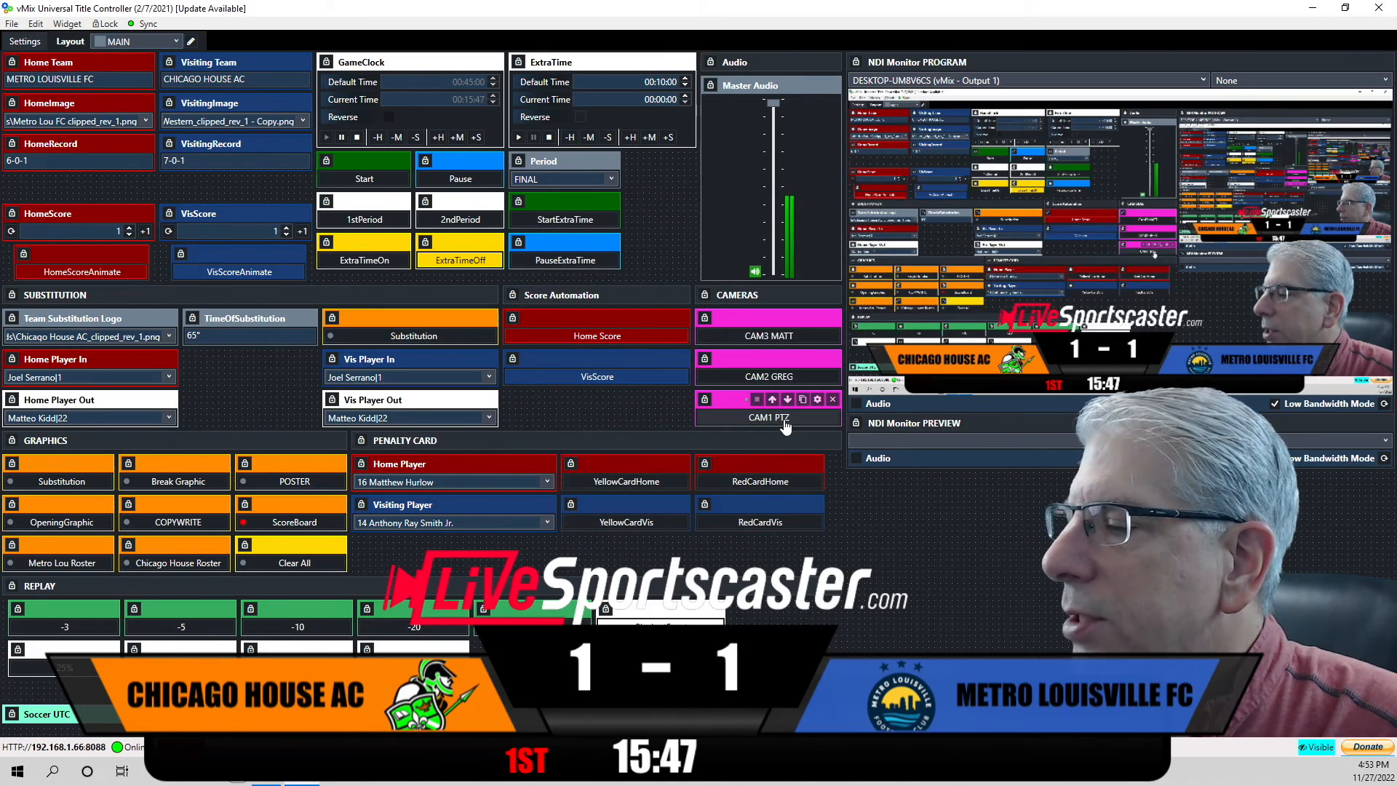
left_click(817, 398)
scroll(724, 416, "down", 3)
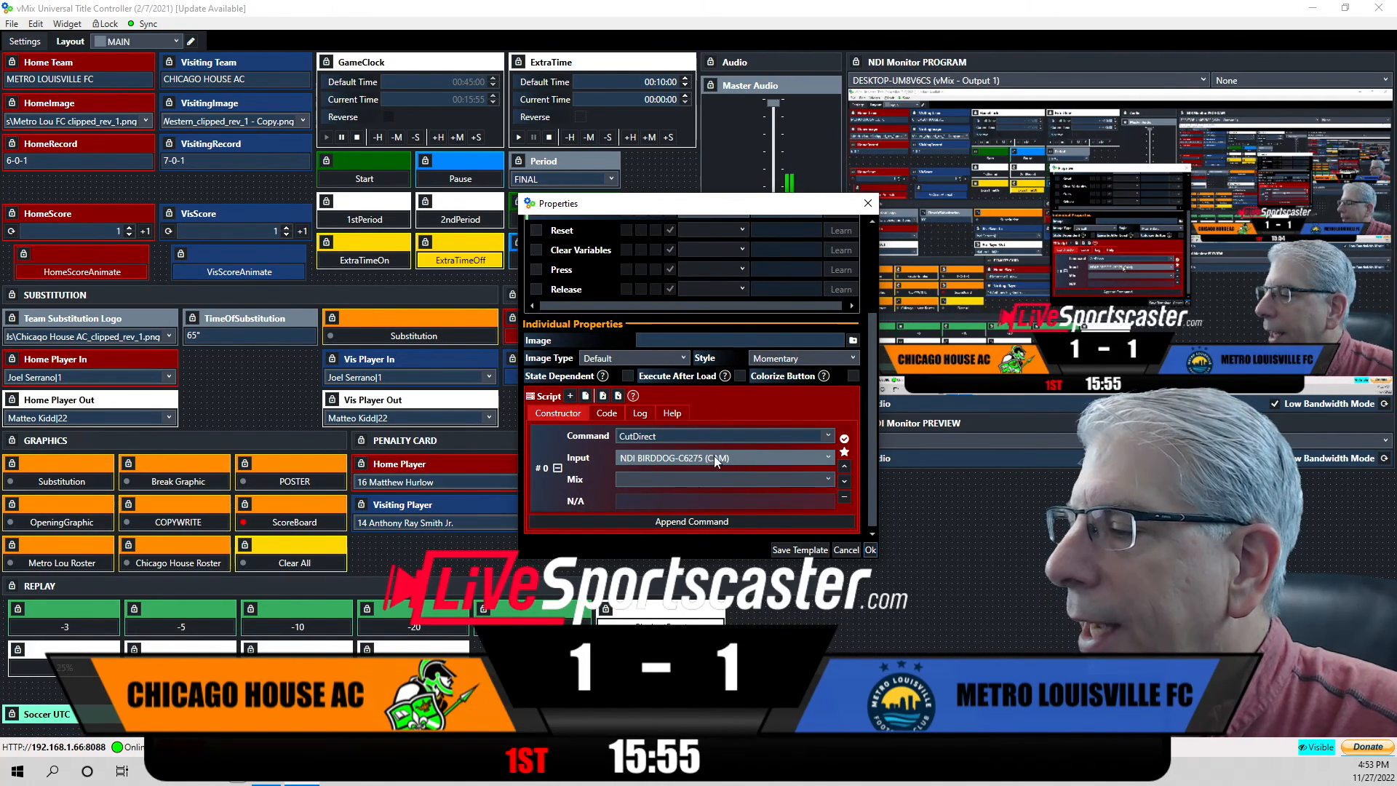
left_click(870, 551)
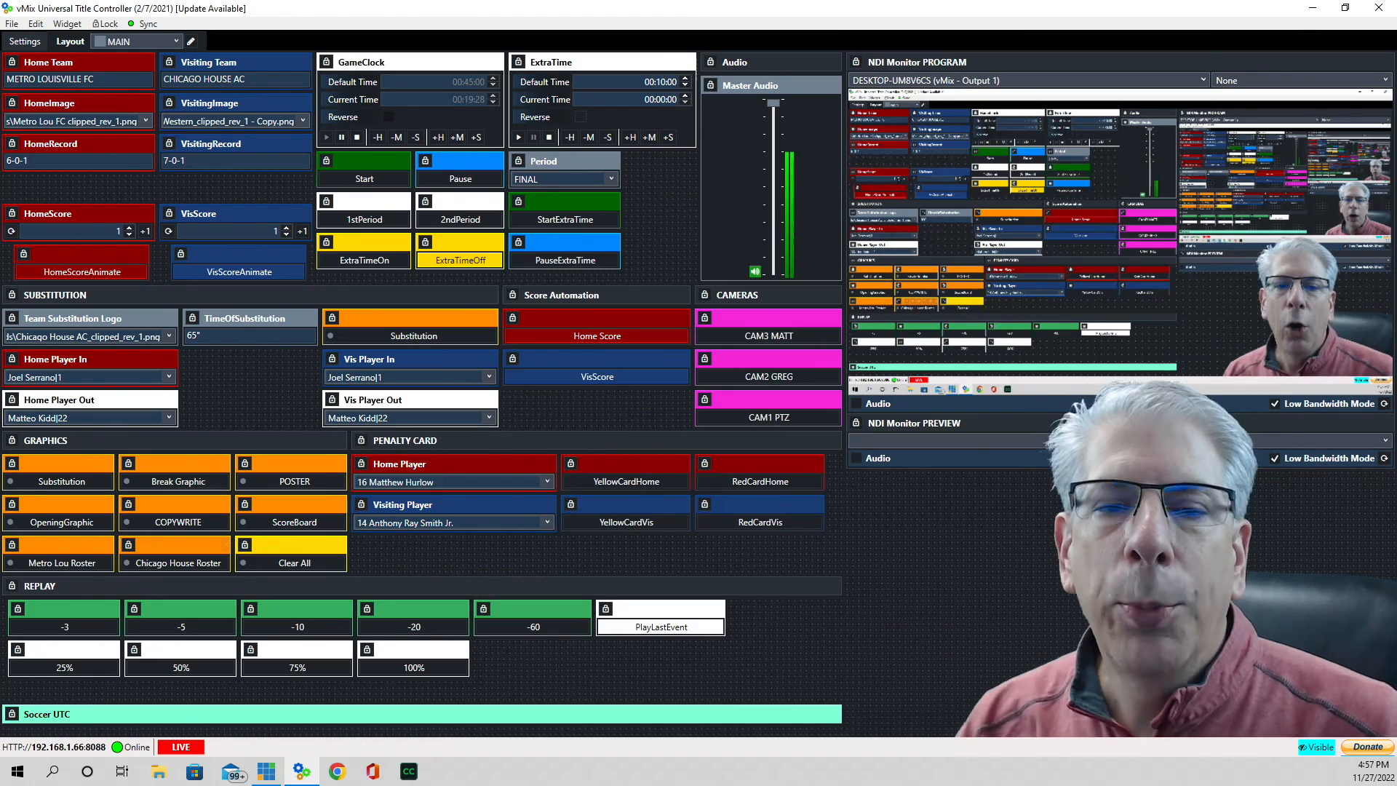